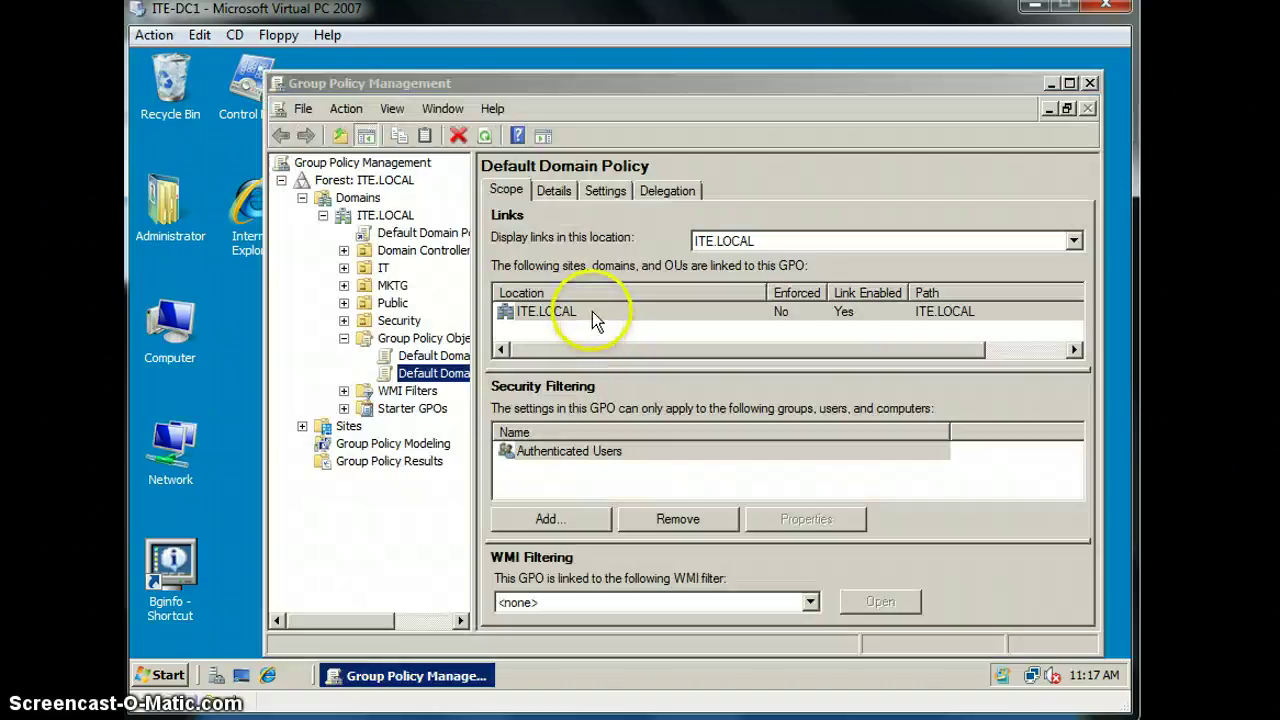
Open the Default Domain Policy of ITE.LOCAL for editing.
left_click(593, 312)
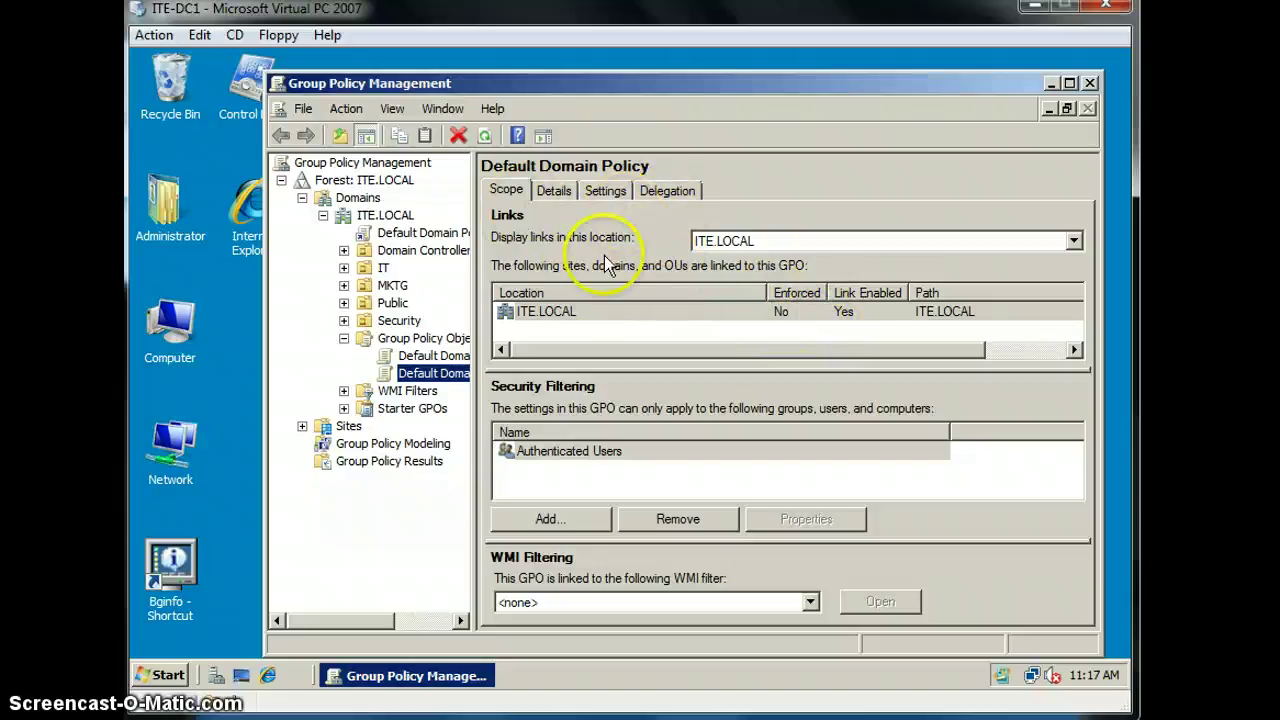
left_click_drag(357, 619, 414, 619)
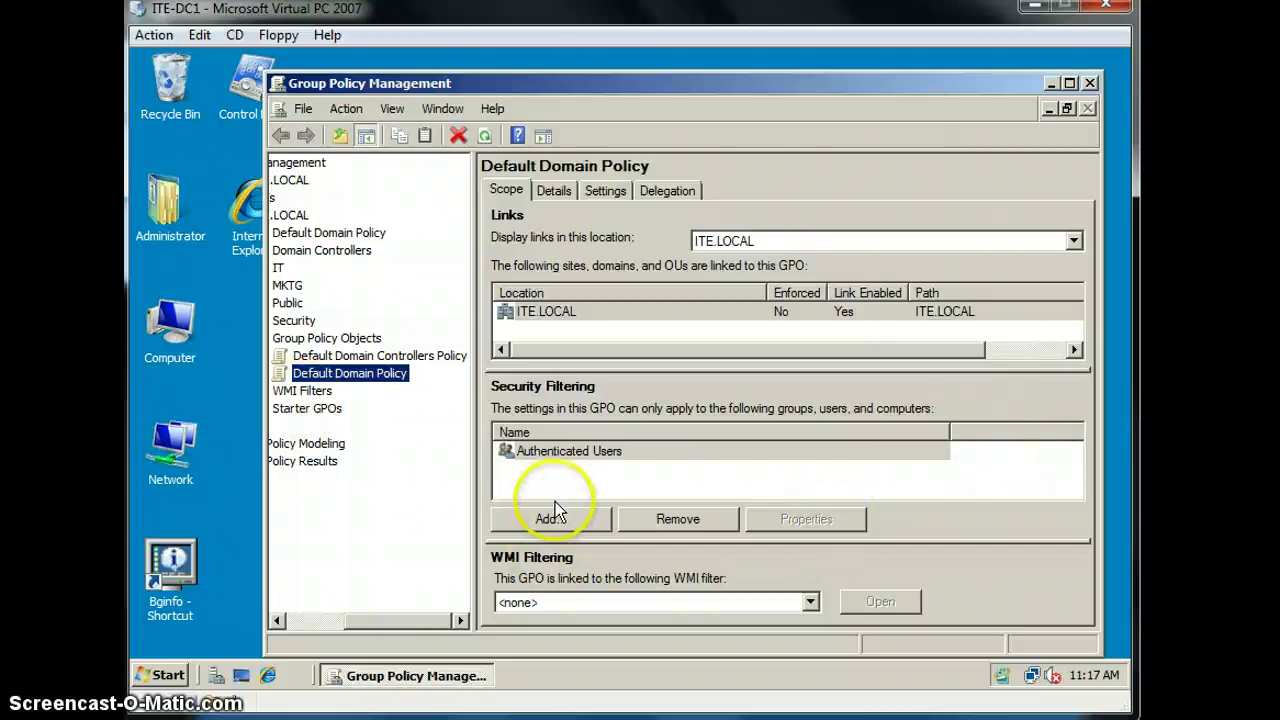
right_click(390, 377)
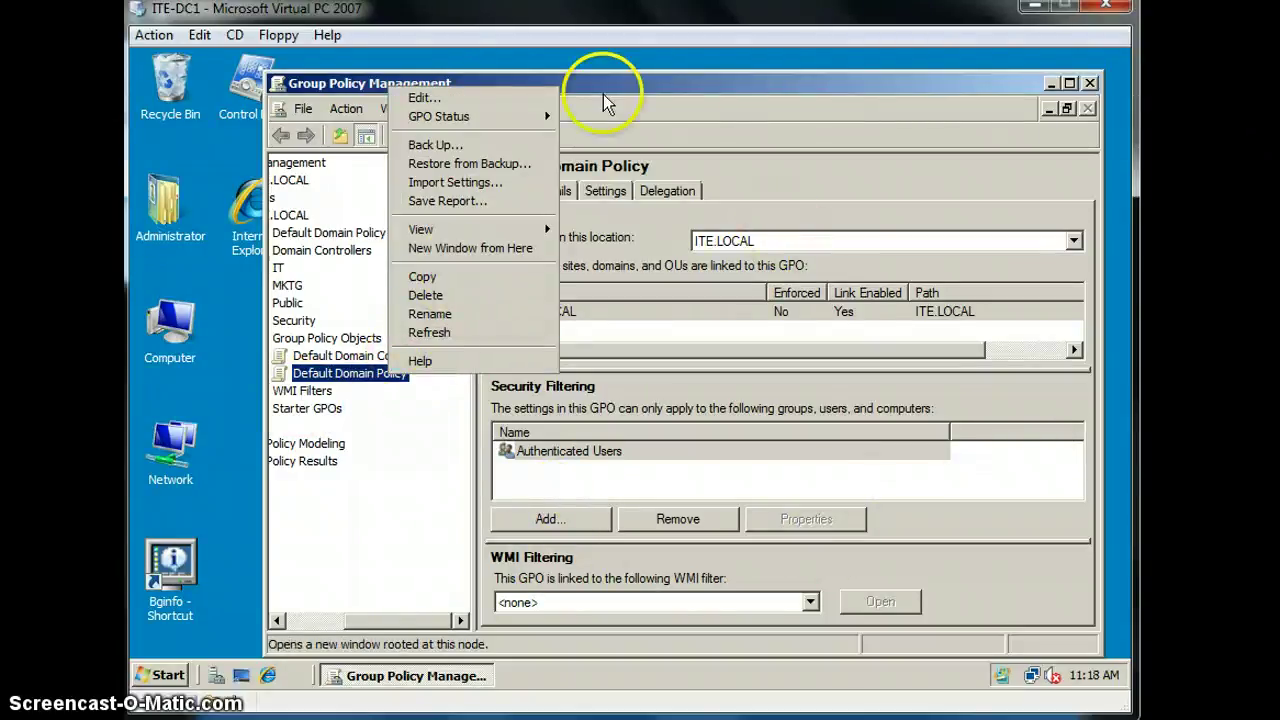
left_click(497, 103)
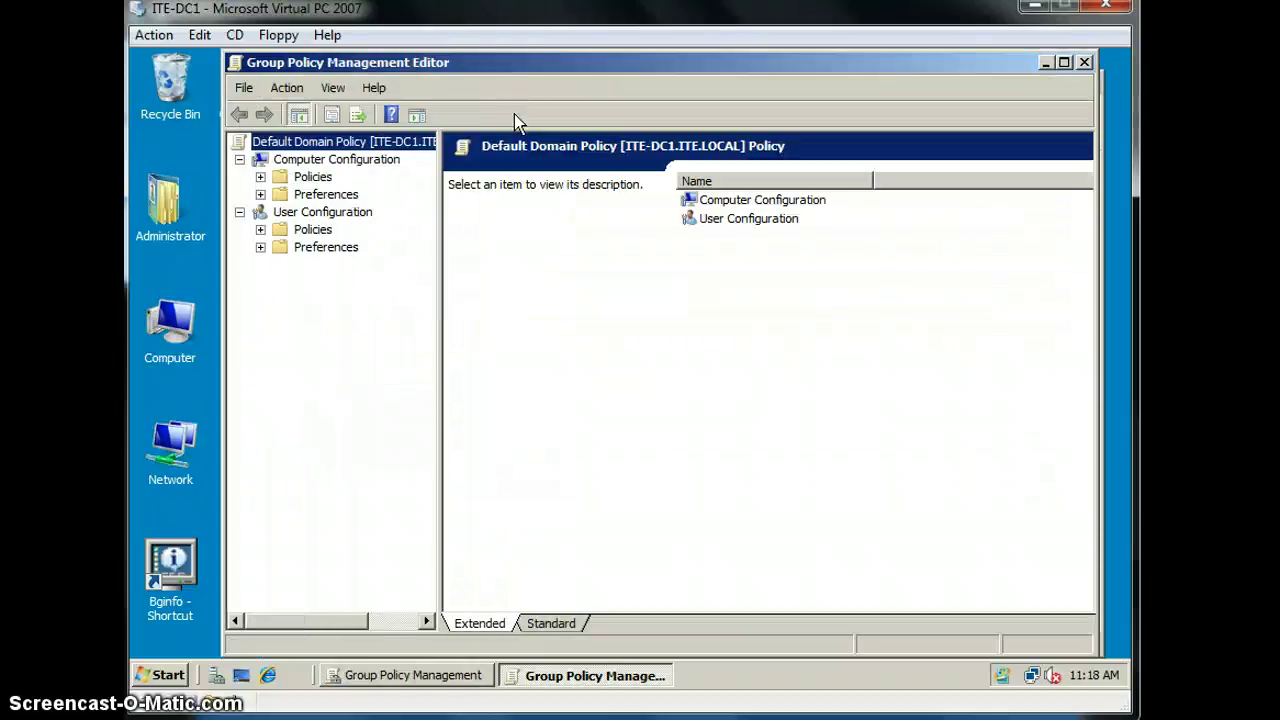
Open the Encrypting File System store within the Public Key Policies of the computer's Windows security settings.
double_click(806, 203)
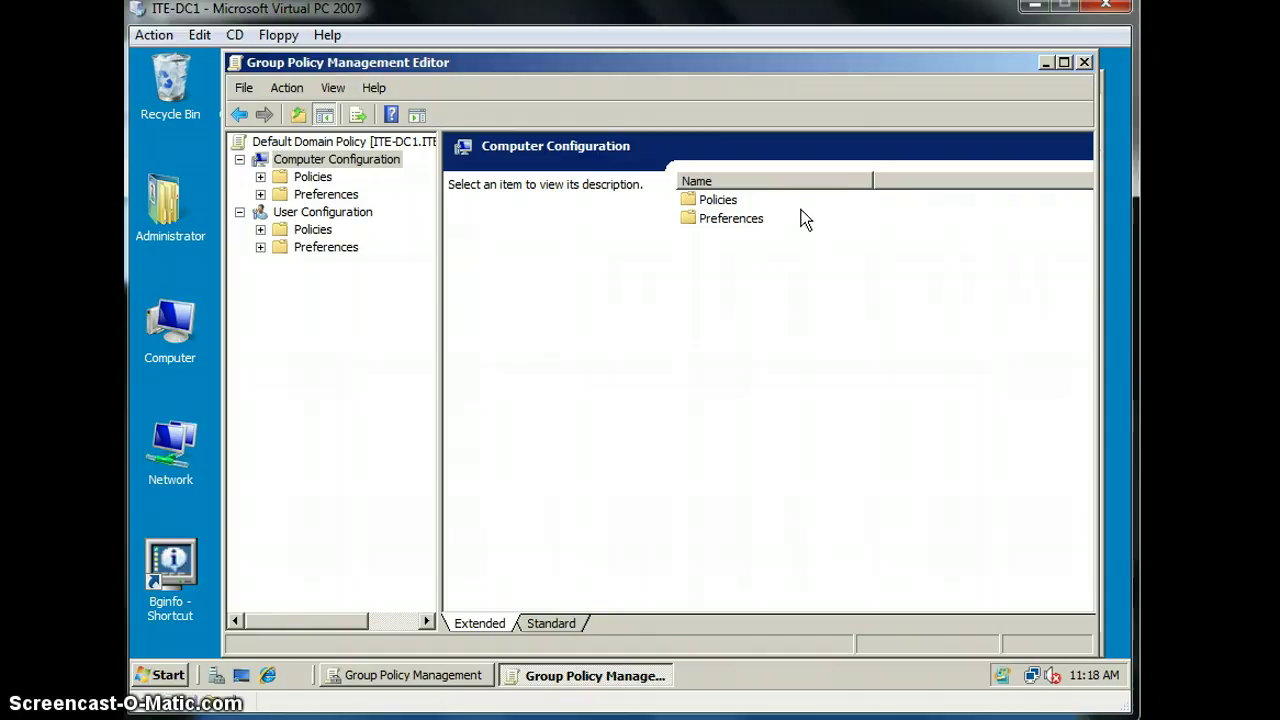
double_click(716, 200)
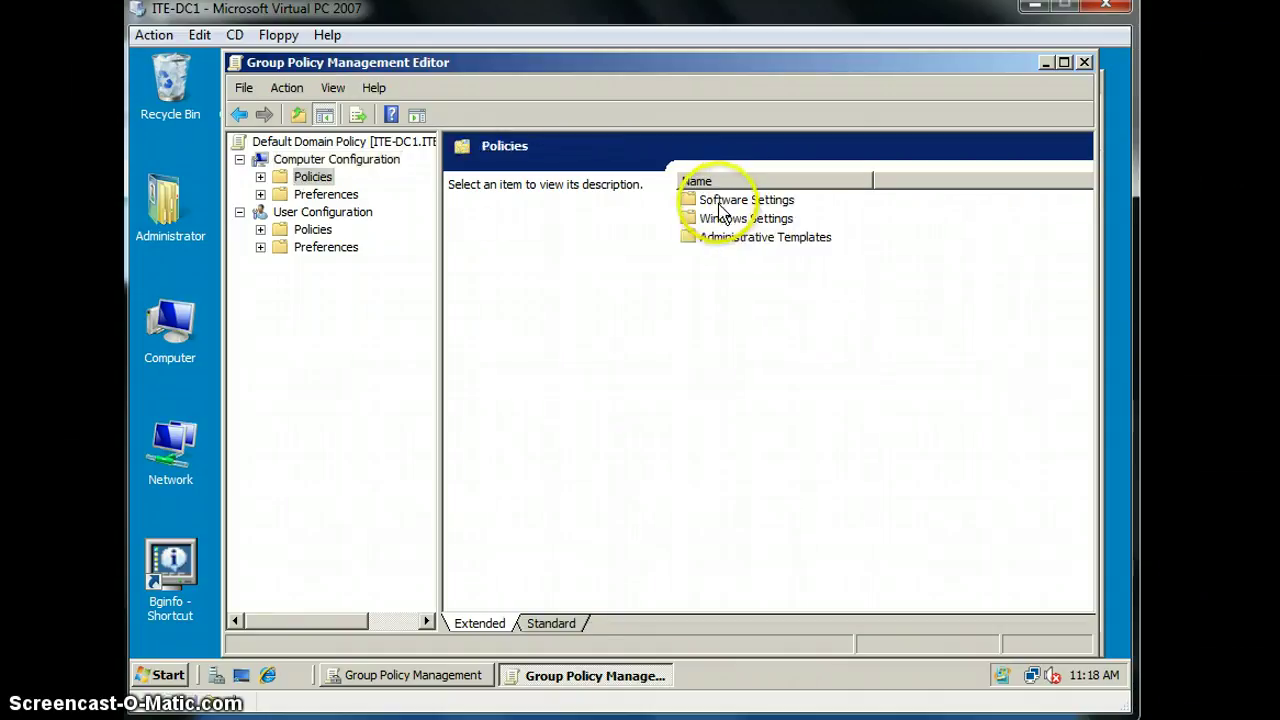
left_click(742, 220)
double_click(741, 222)
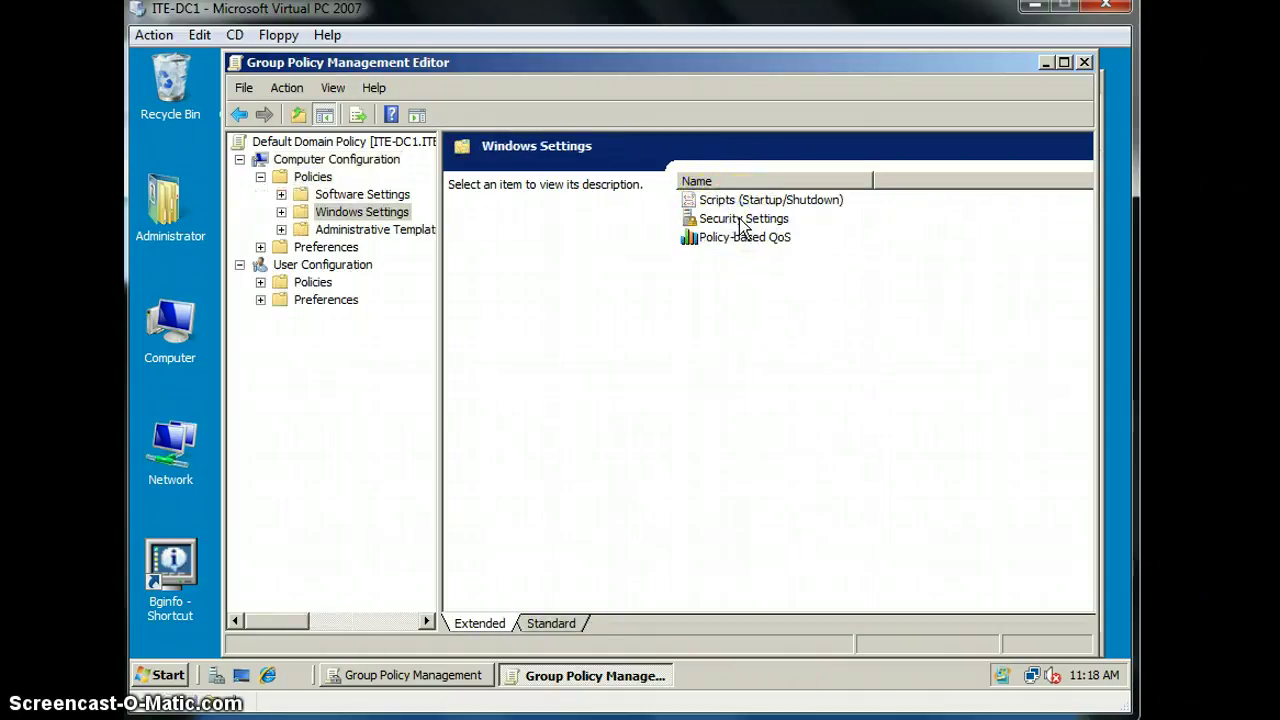
double_click(740, 222)
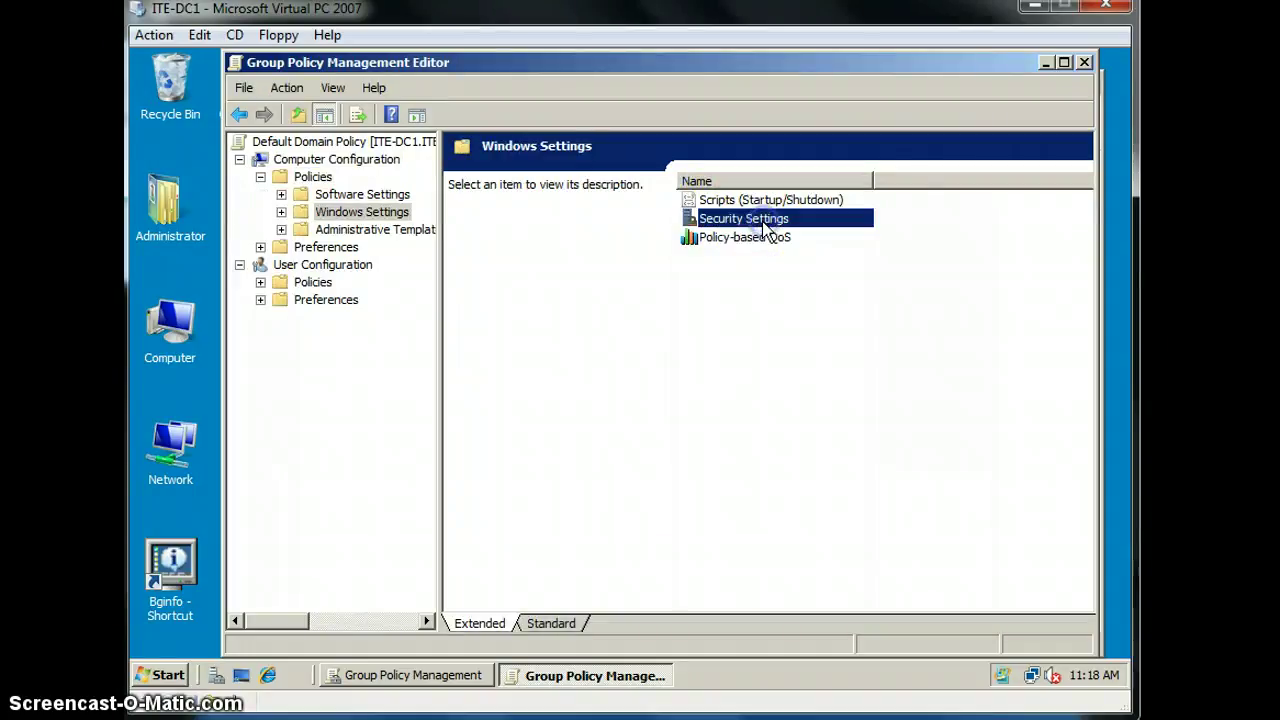
left_click(762, 218)
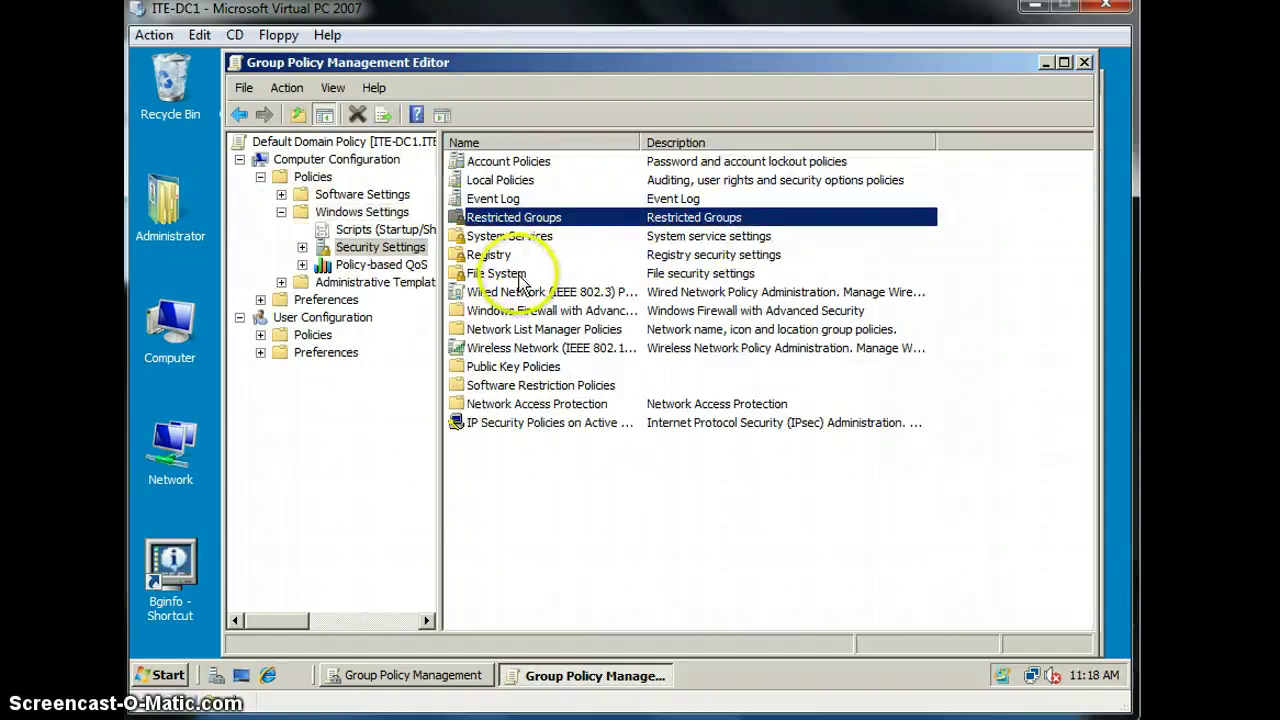
double_click(537, 366)
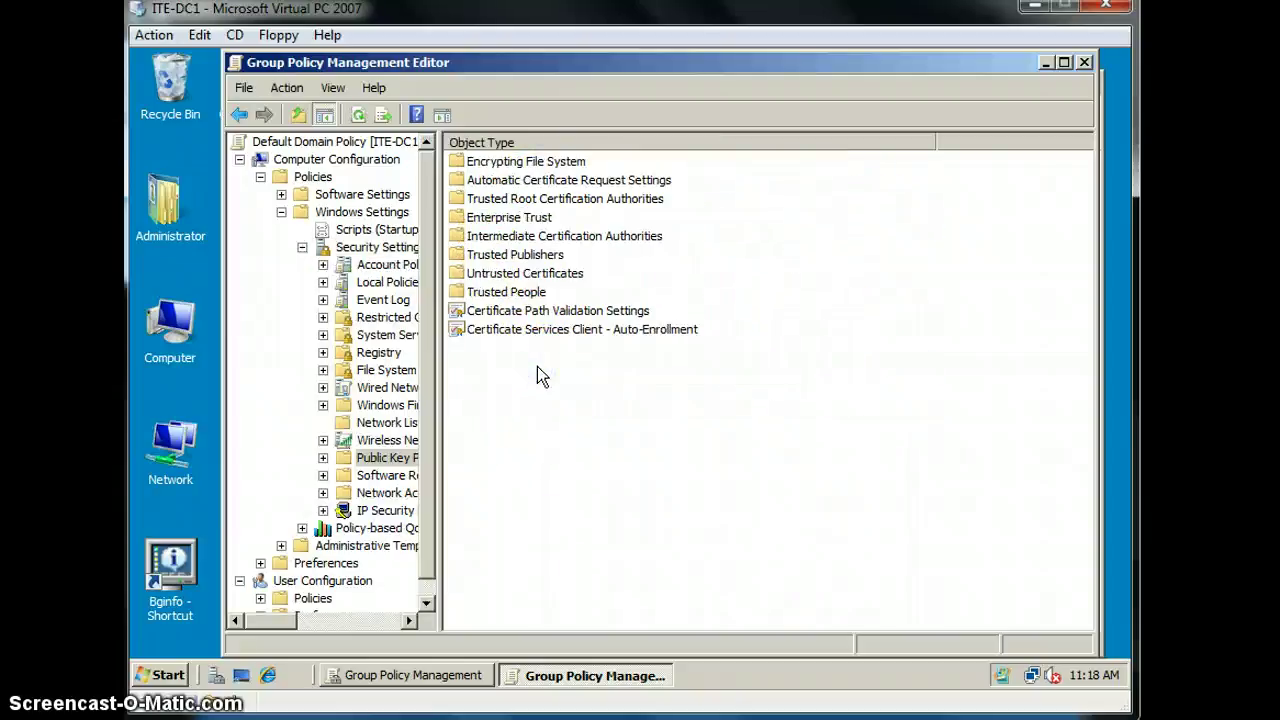
double_click(560, 165)
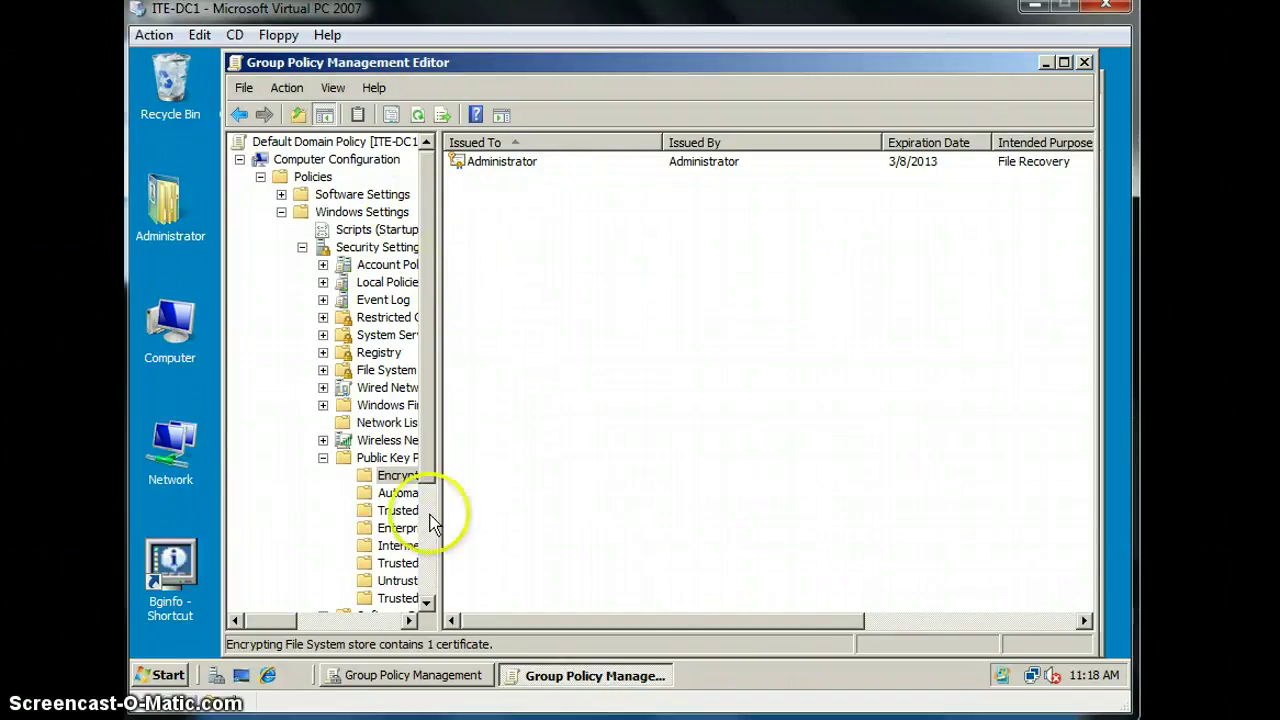
left_click_drag(270, 620, 302, 624)
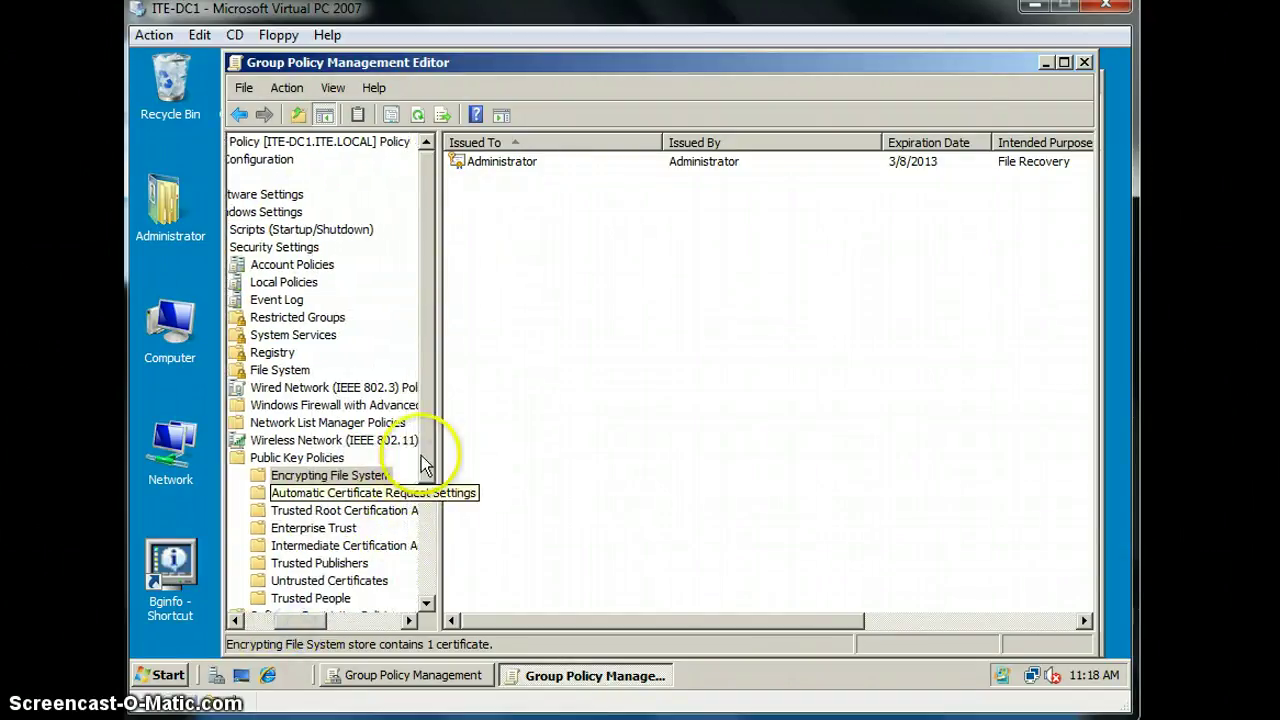
Examine the Administrator file recovery certificate's properties and close them without changes.
right_click(509, 170)
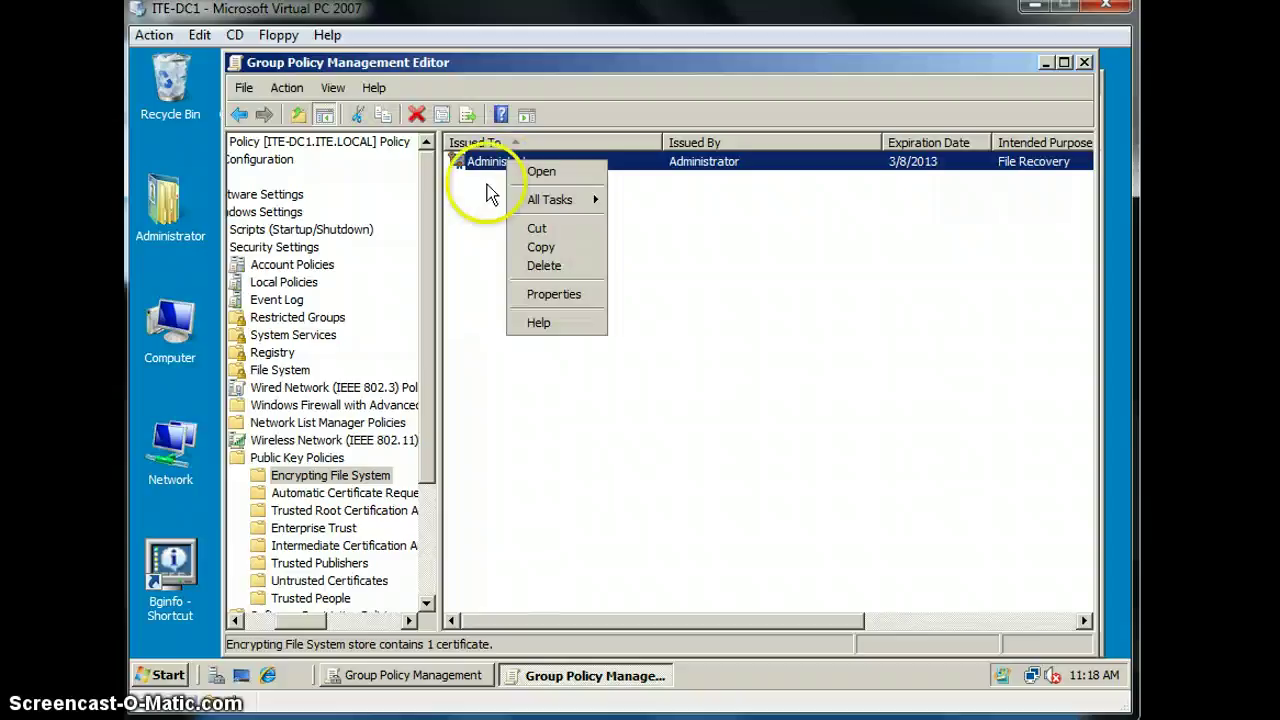
left_click(559, 303)
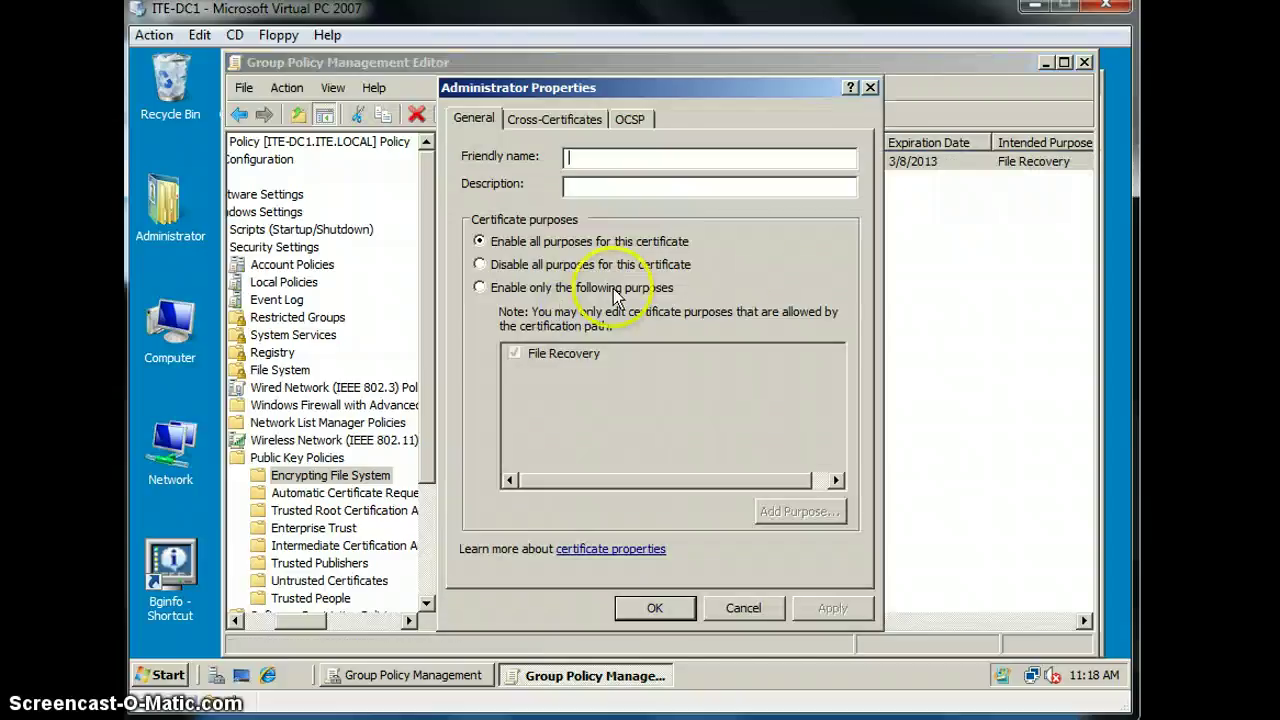
left_click(869, 88)
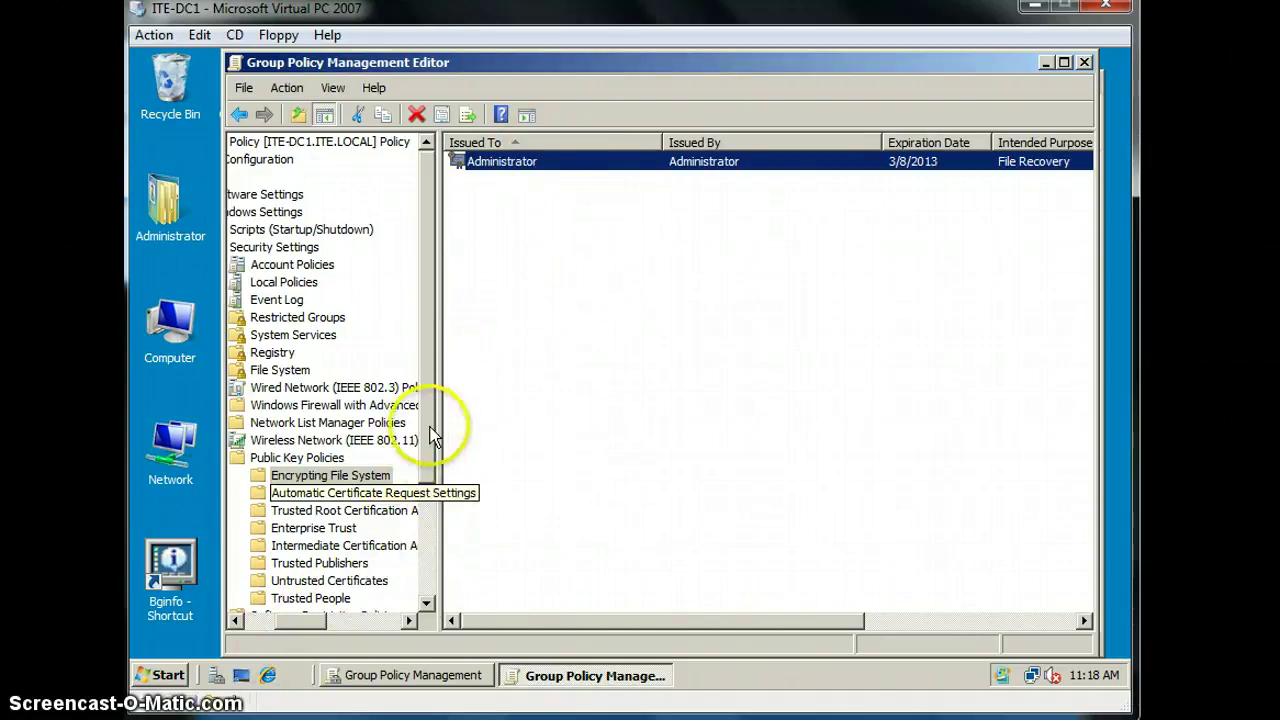
Examine the Administrator certificate's general information, certification path and details, and close the certificate.
left_click_drag(425, 440, 423, 529)
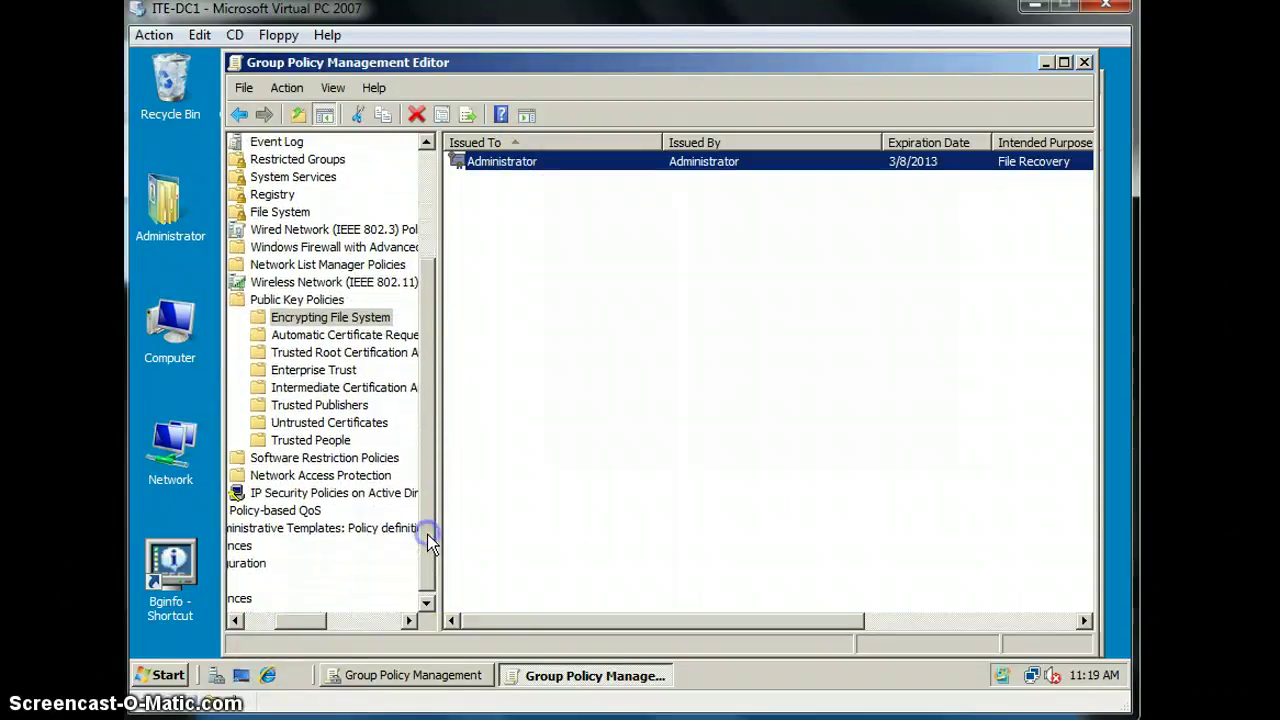
left_click(538, 166)
double_click(538, 166)
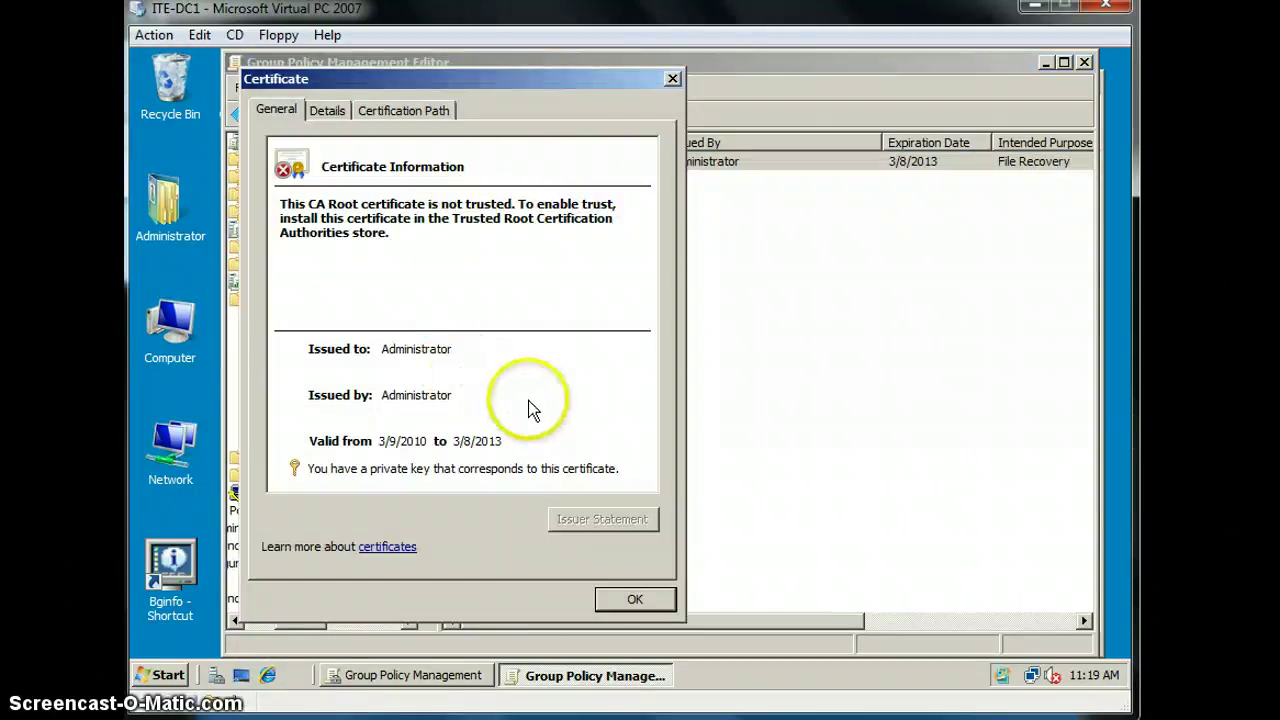
left_click(438, 115)
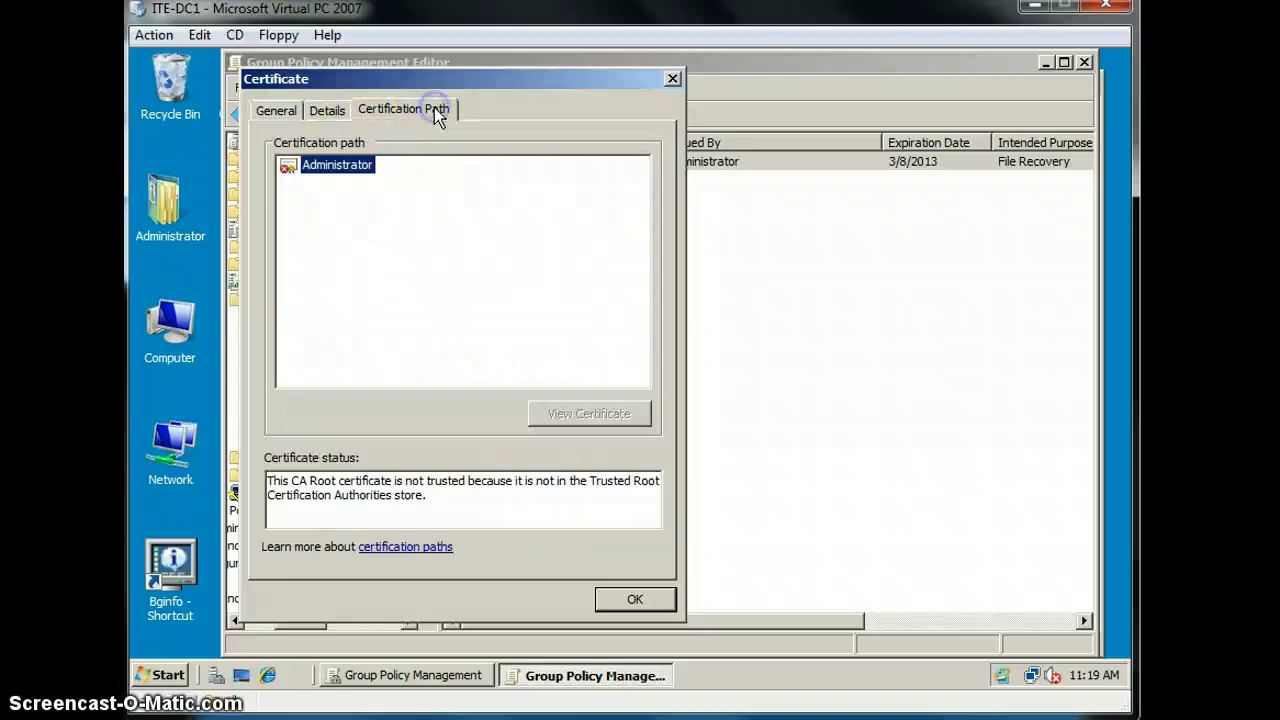
left_click(328, 113)
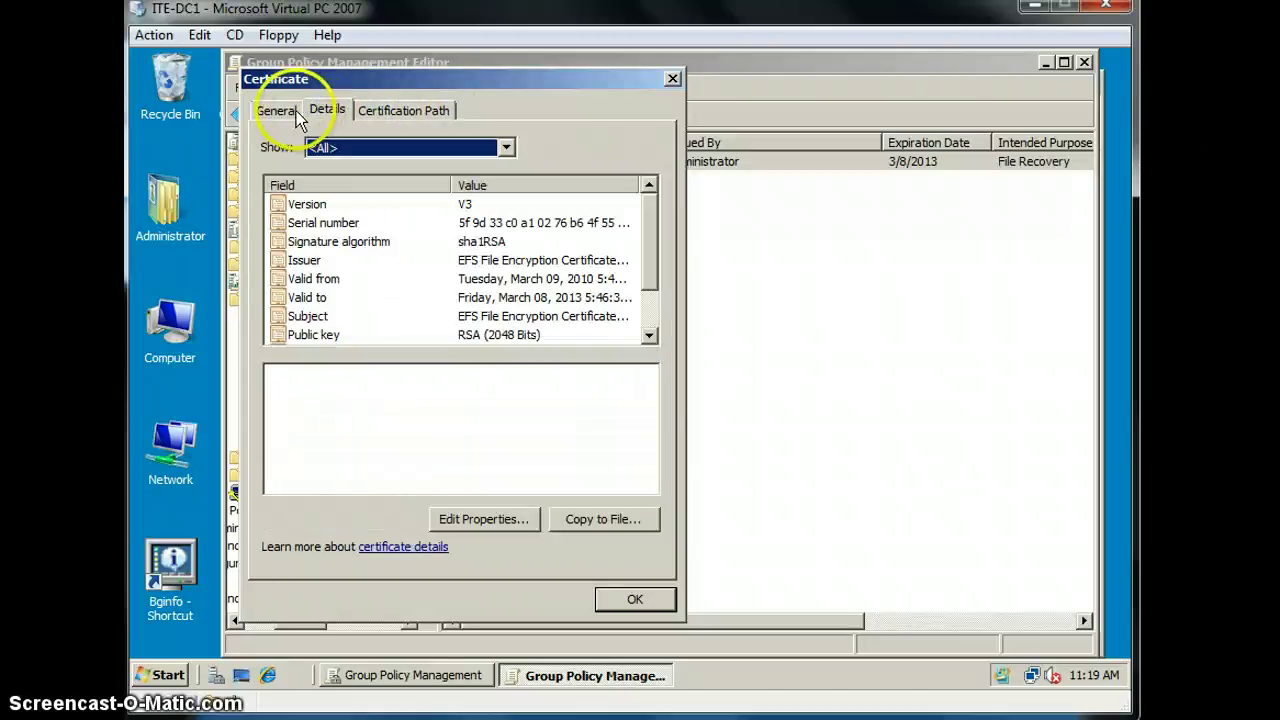
left_click(293, 112)
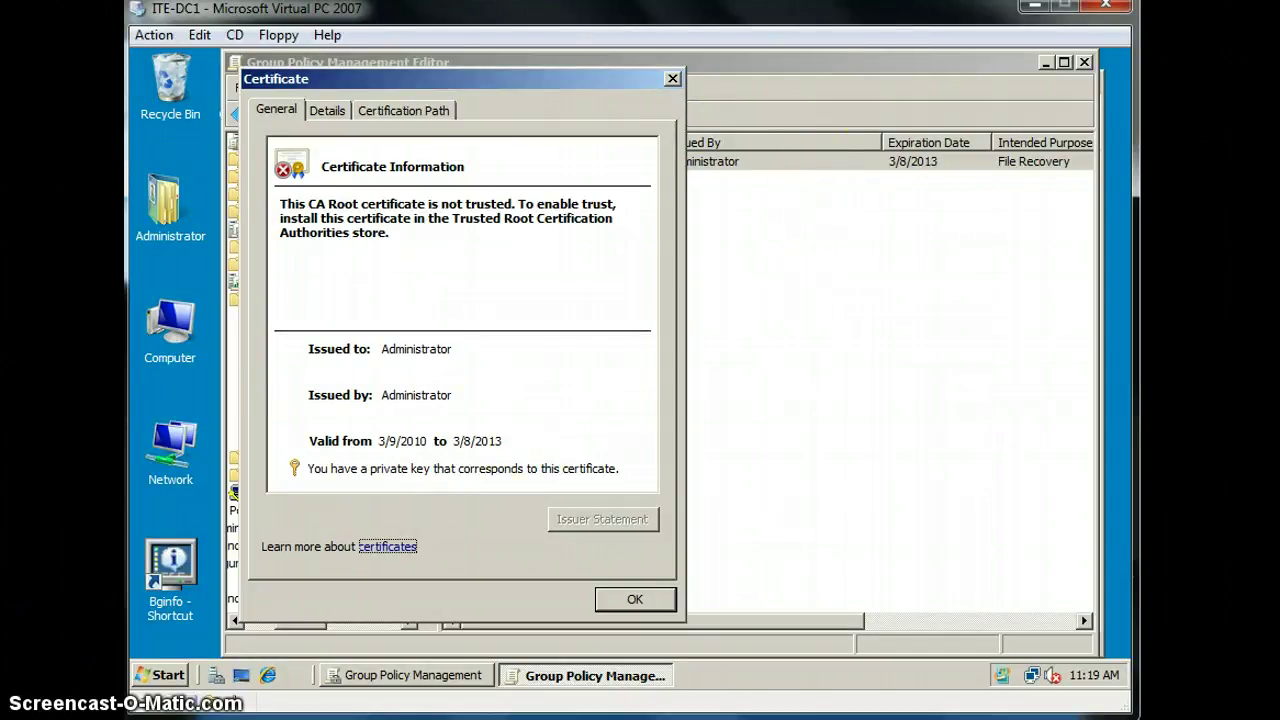
left_click(680, 85)
left_click(677, 83)
Permanently delete the Administrator file recovery certificate from the Encrypting File System store.
right_click(571, 164)
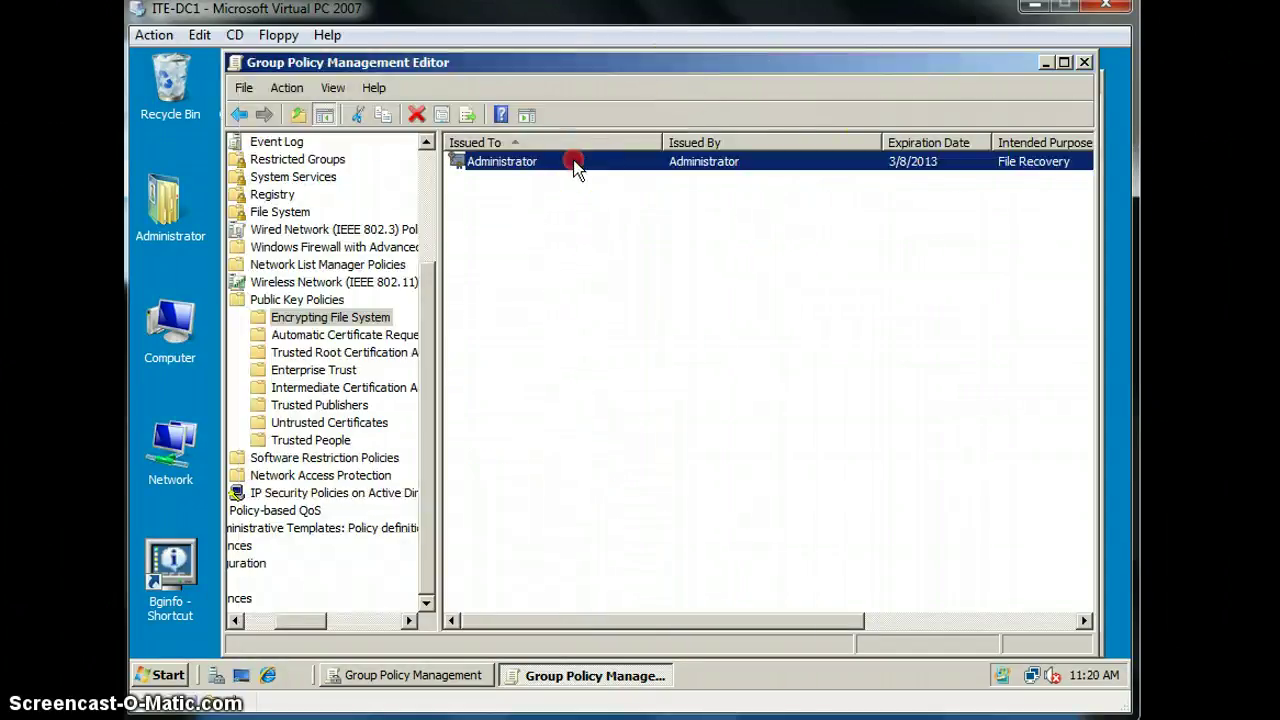
left_click(612, 265)
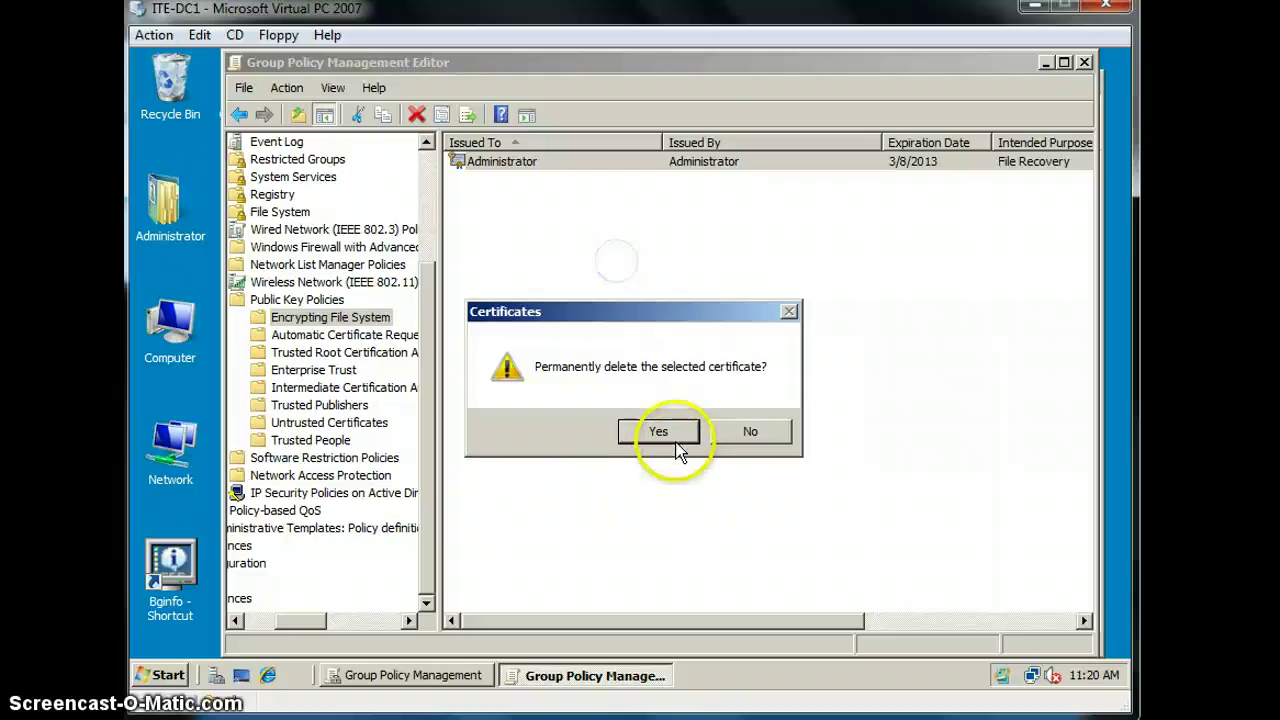
left_click(662, 432)
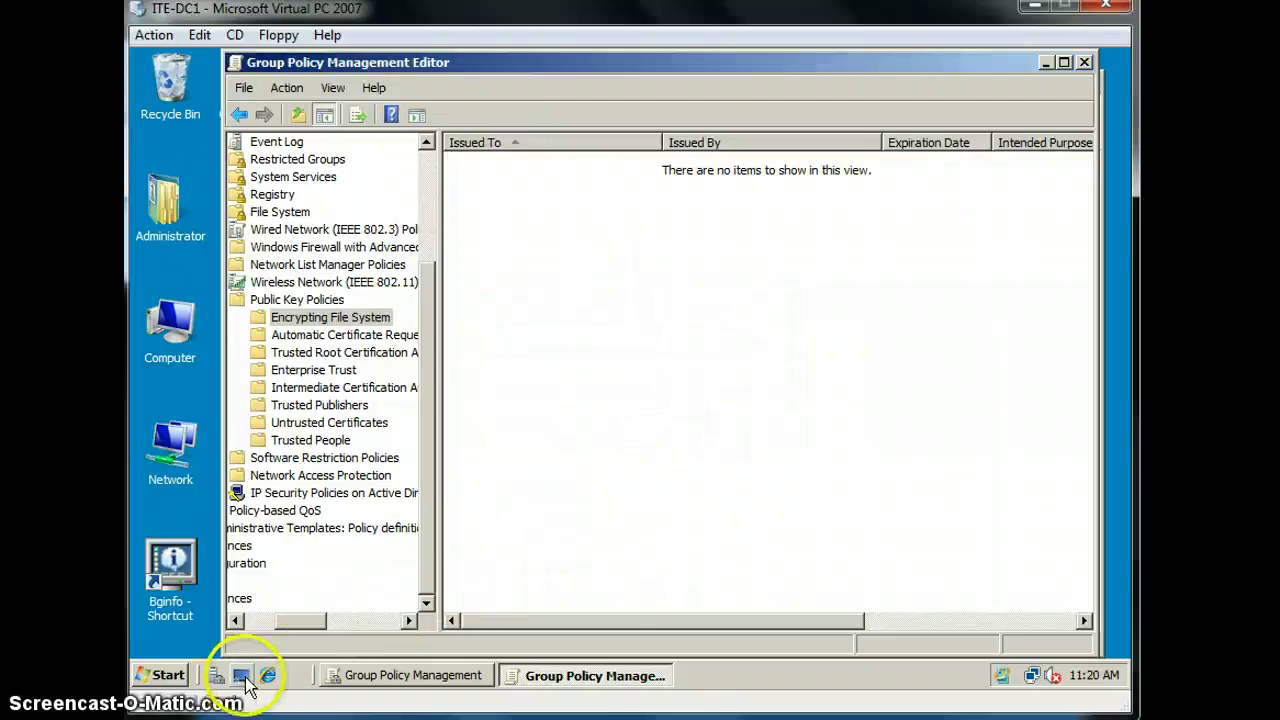
left_click(170, 675)
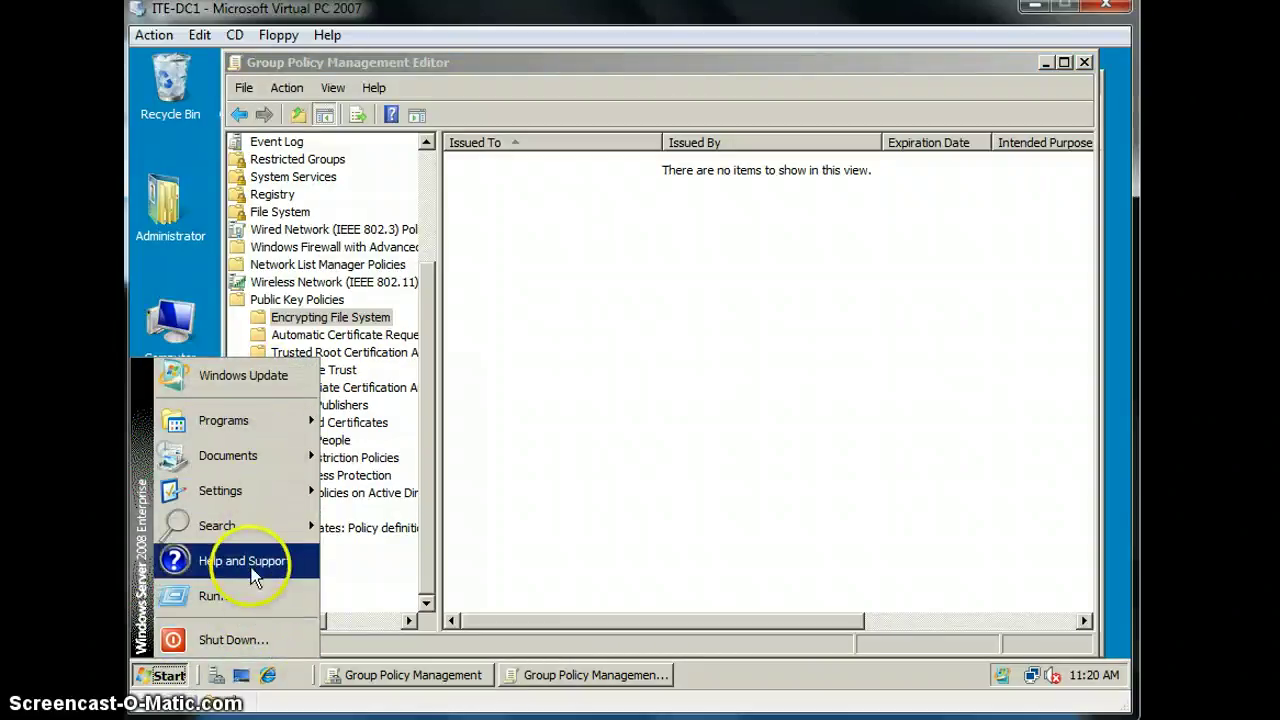
mouse_move(266, 425)
mouse_move(425, 435)
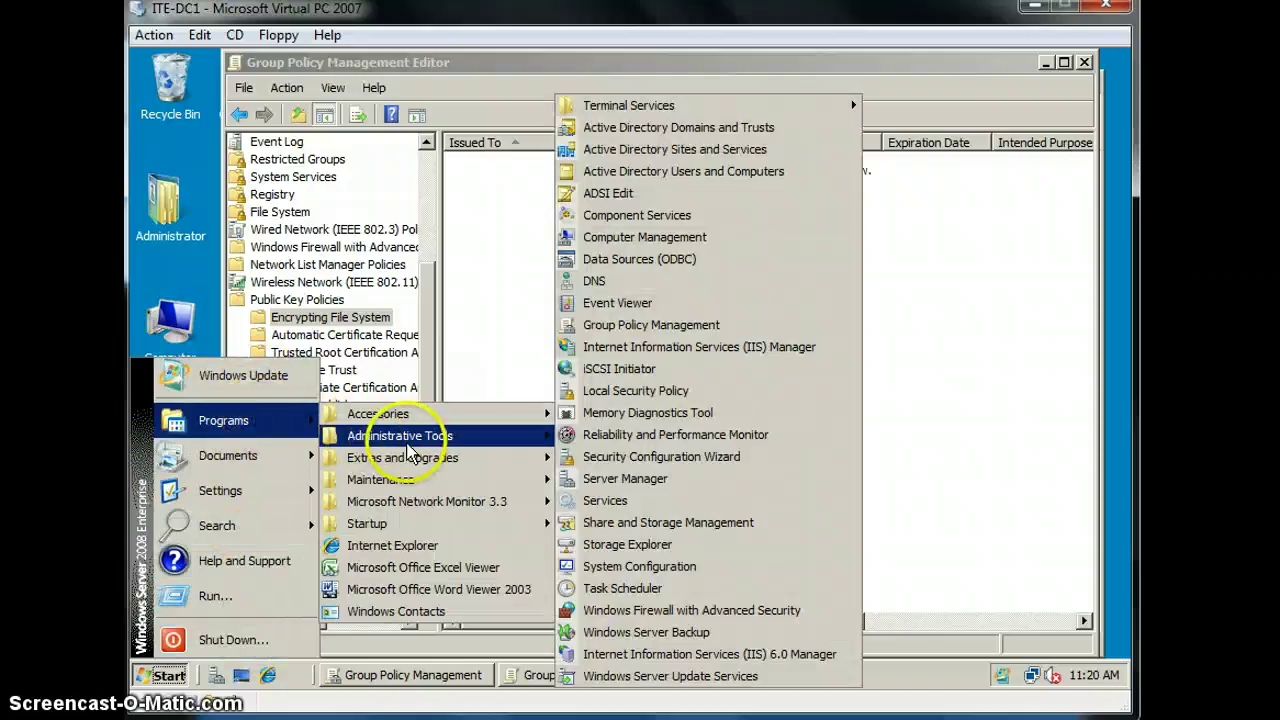
left_click(984, 239)
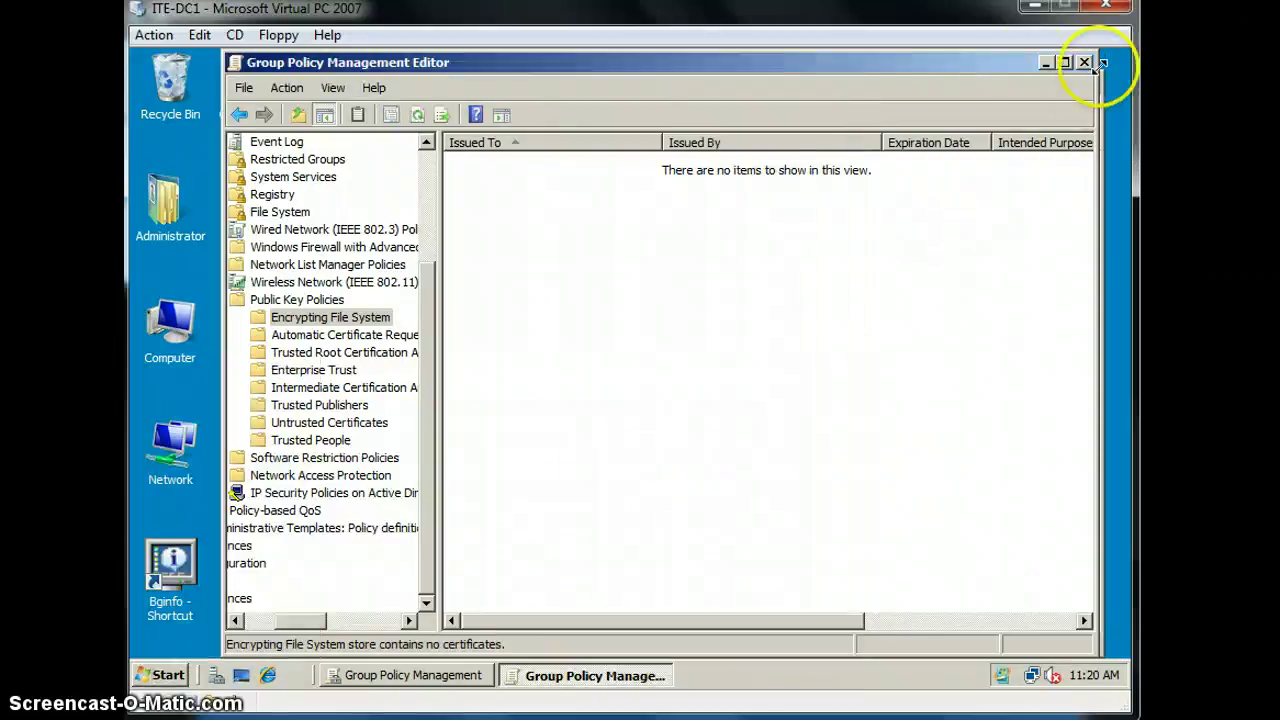
Minimize the policy editor and run GPUPDATE /FORCE on the domain controller.
left_click(1046, 62)
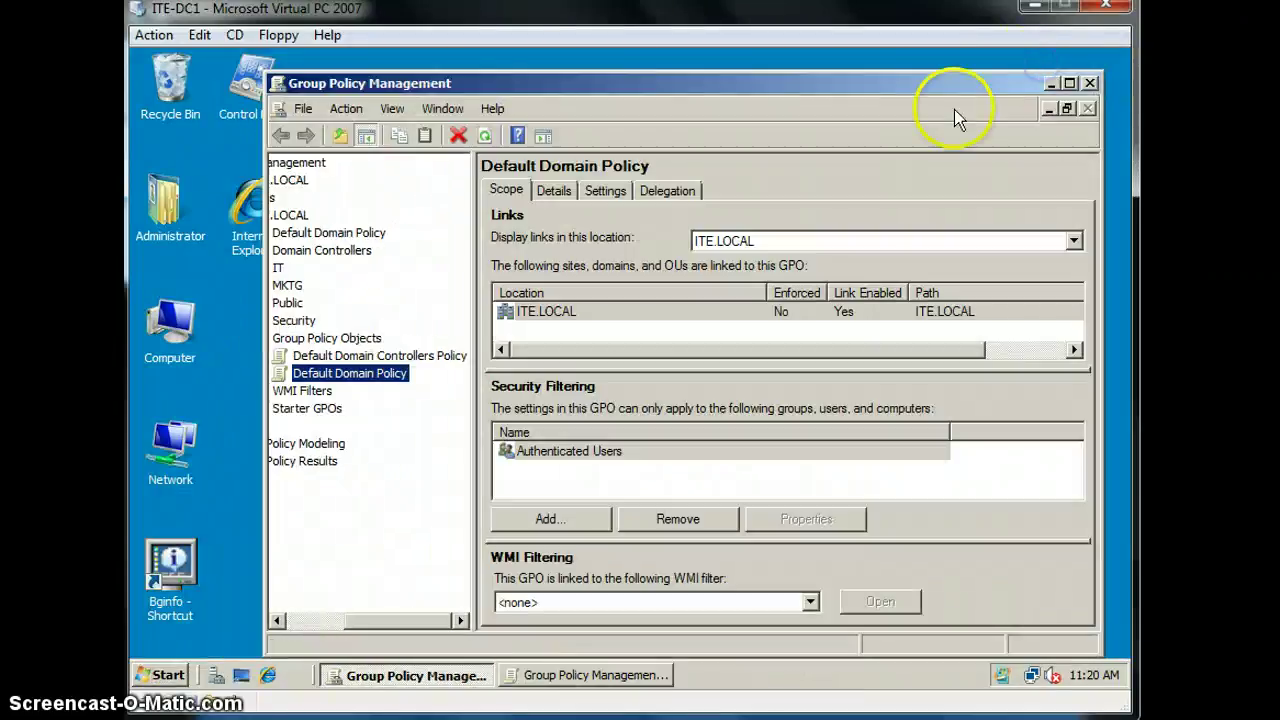
left_click(168, 676)
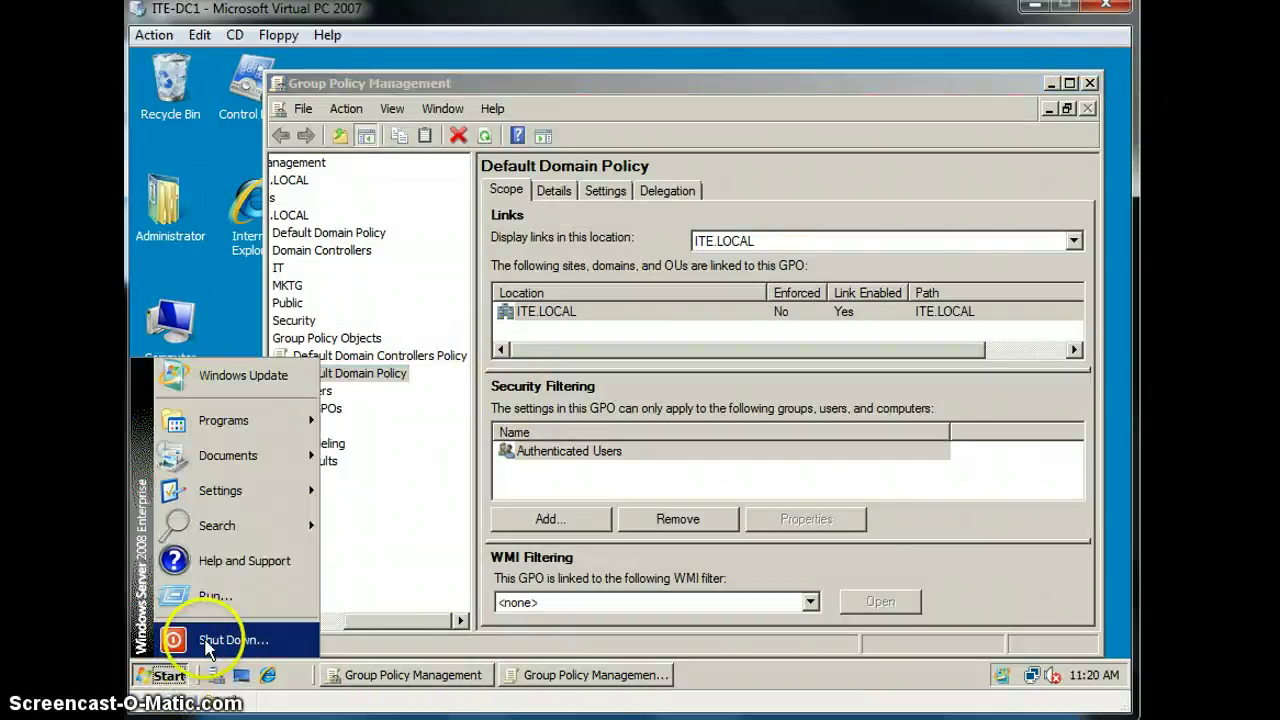
left_click(215, 595)
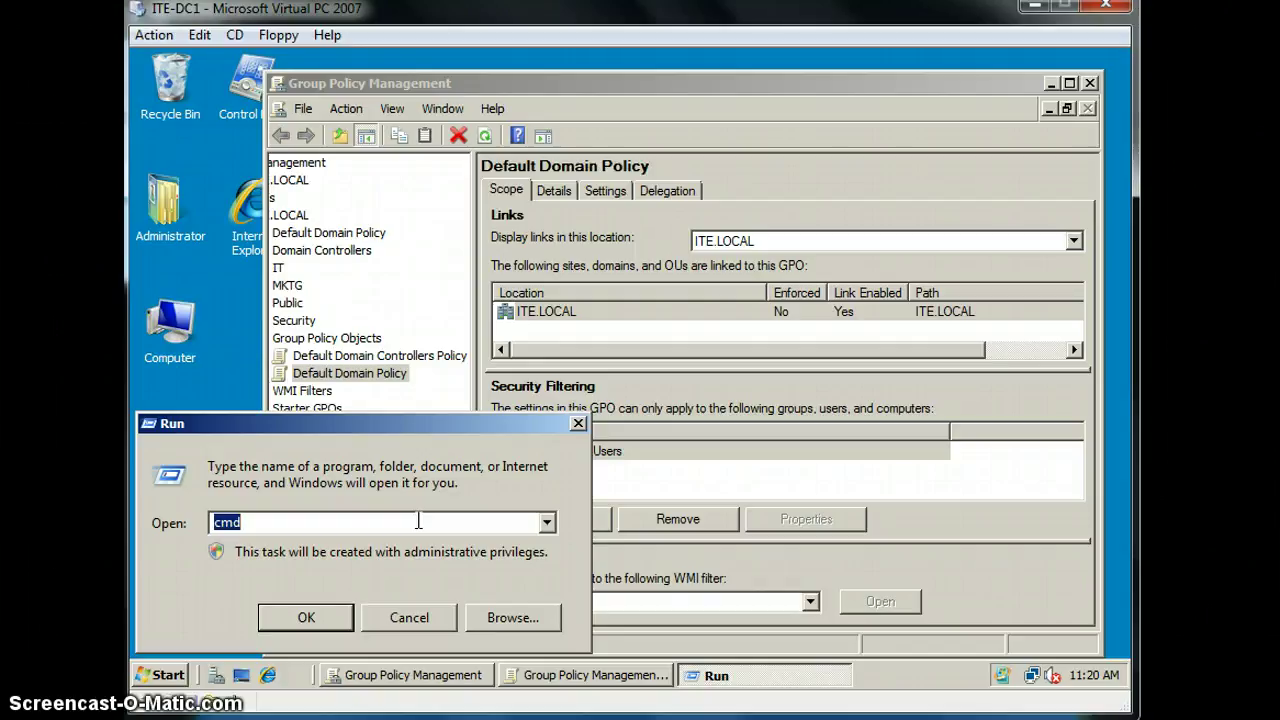
type("GPUPDATE")
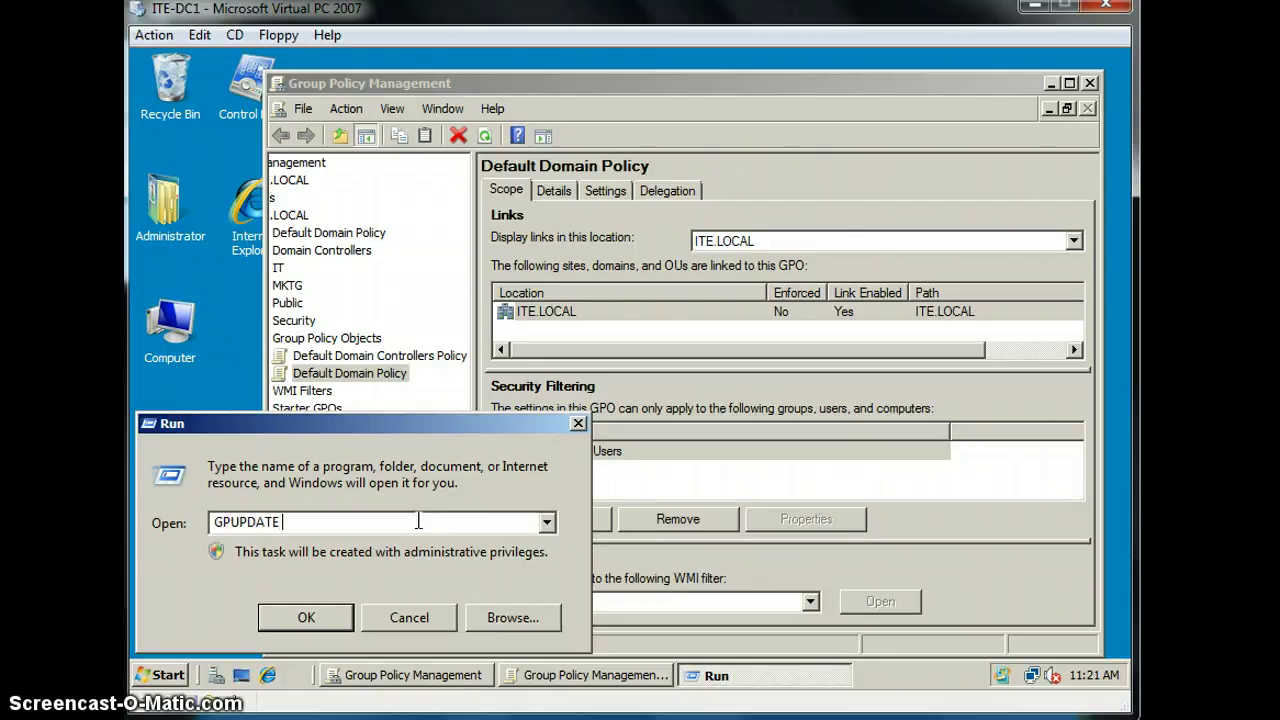
type(" /FORCE")
left_click(320, 614)
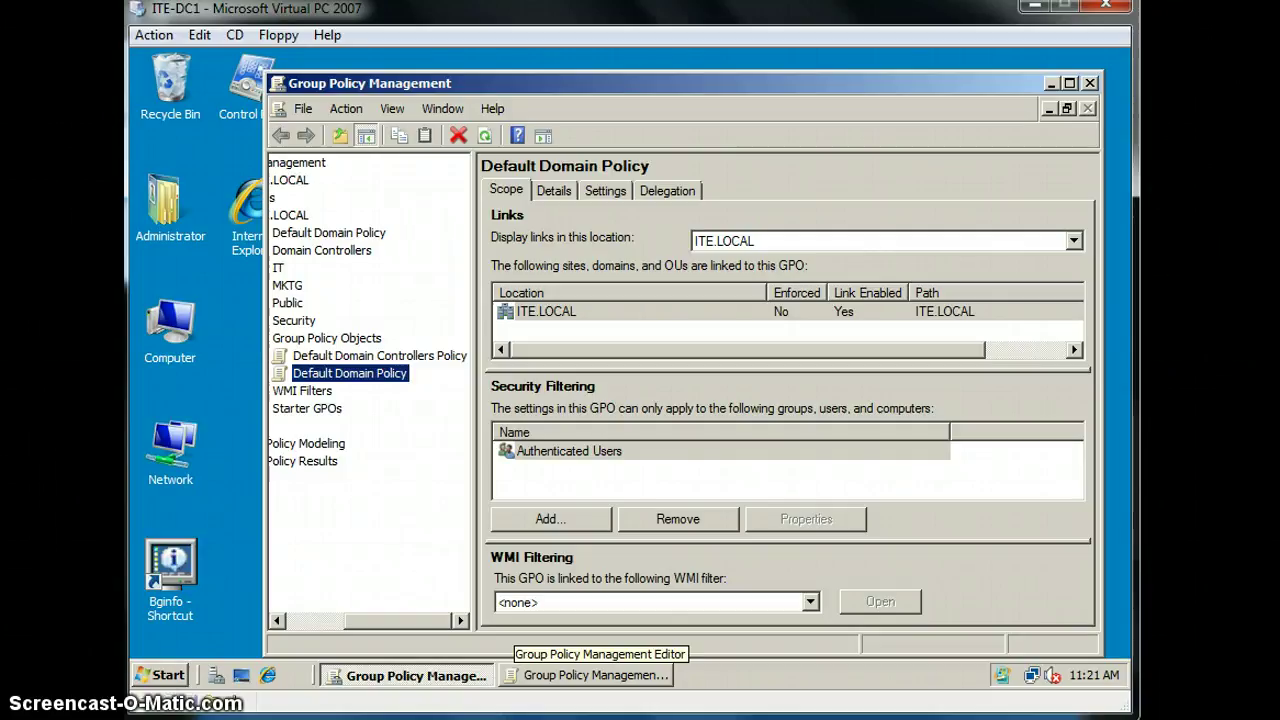
Rerun the forced group policy update two more times on the domain controller.
left_click(166, 682)
left_click(208, 596)
left_click(303, 617)
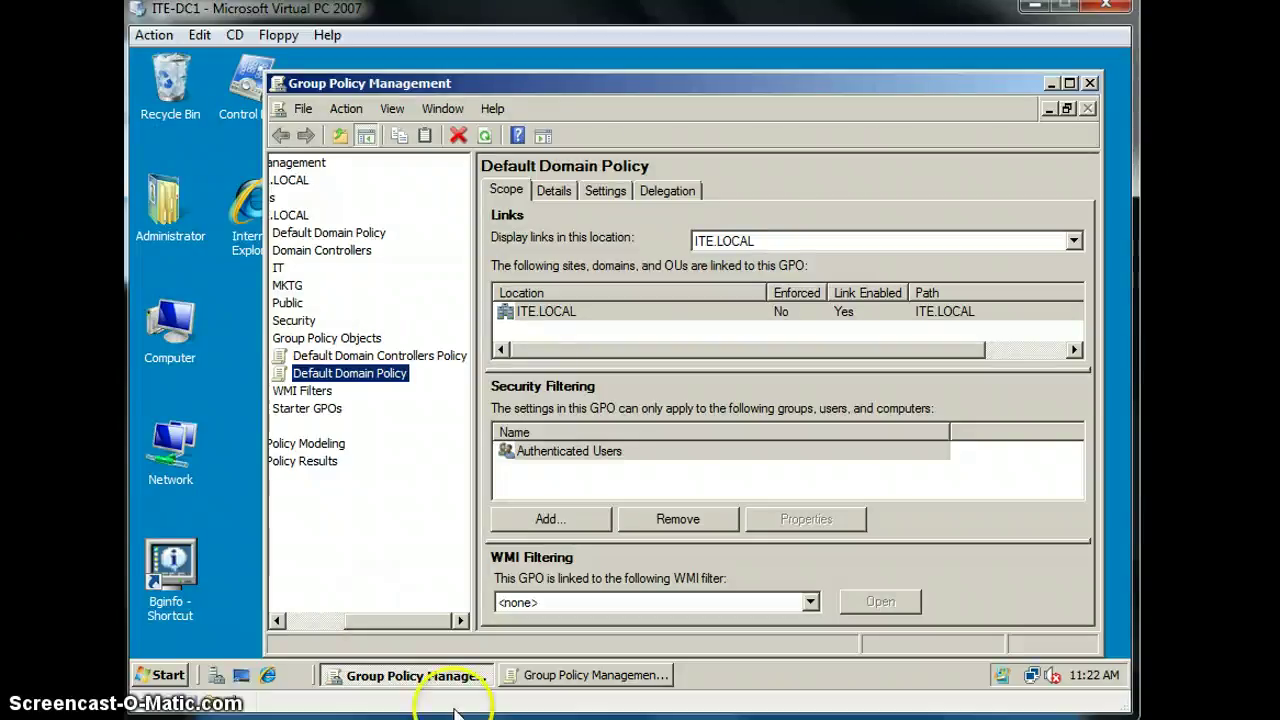
left_click(172, 678)
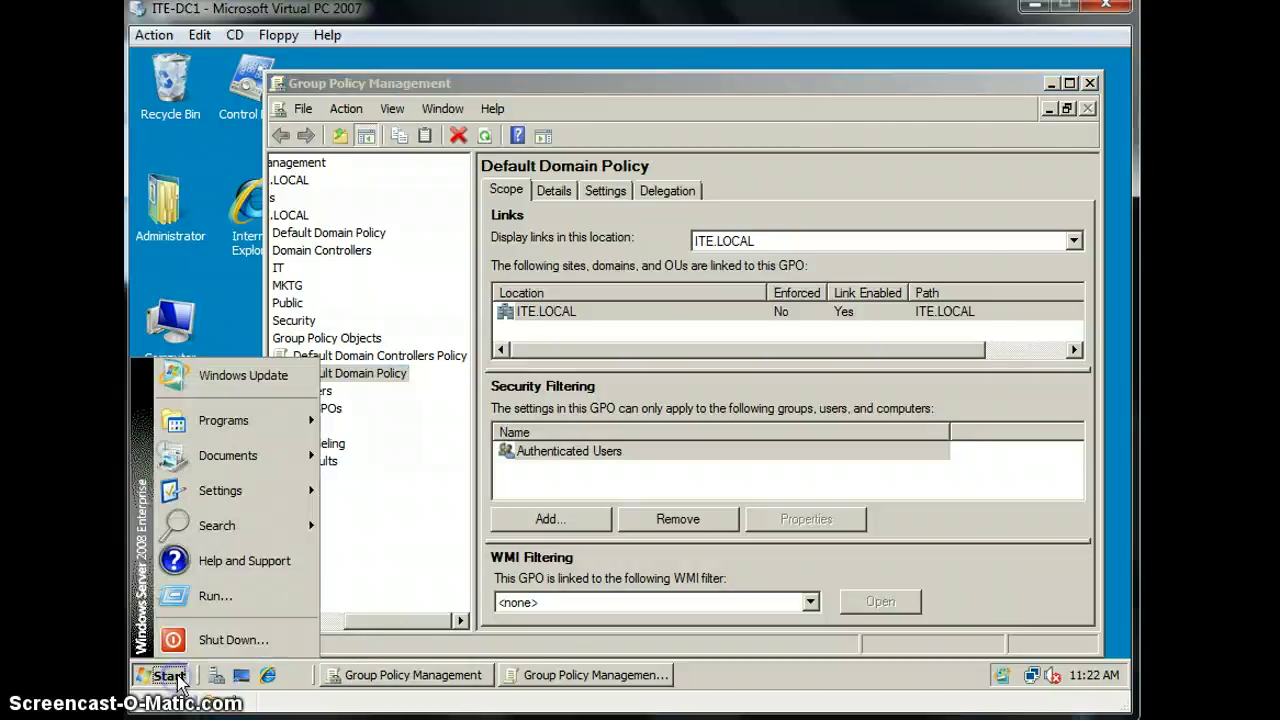
left_click(262, 590)
left_click(320, 617)
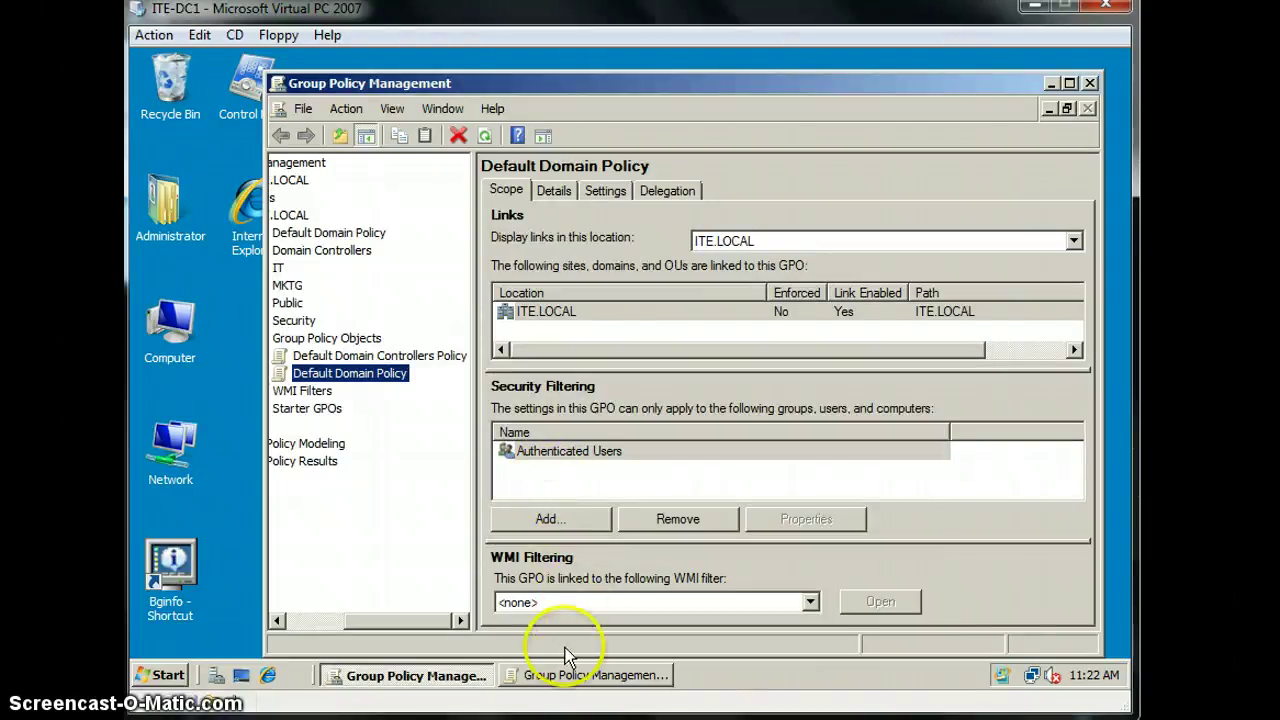
Switch to the ITE-CL1 virtual machine and try to force a group policy update with GPUPDATE \FORCE.
left_click(285, 677)
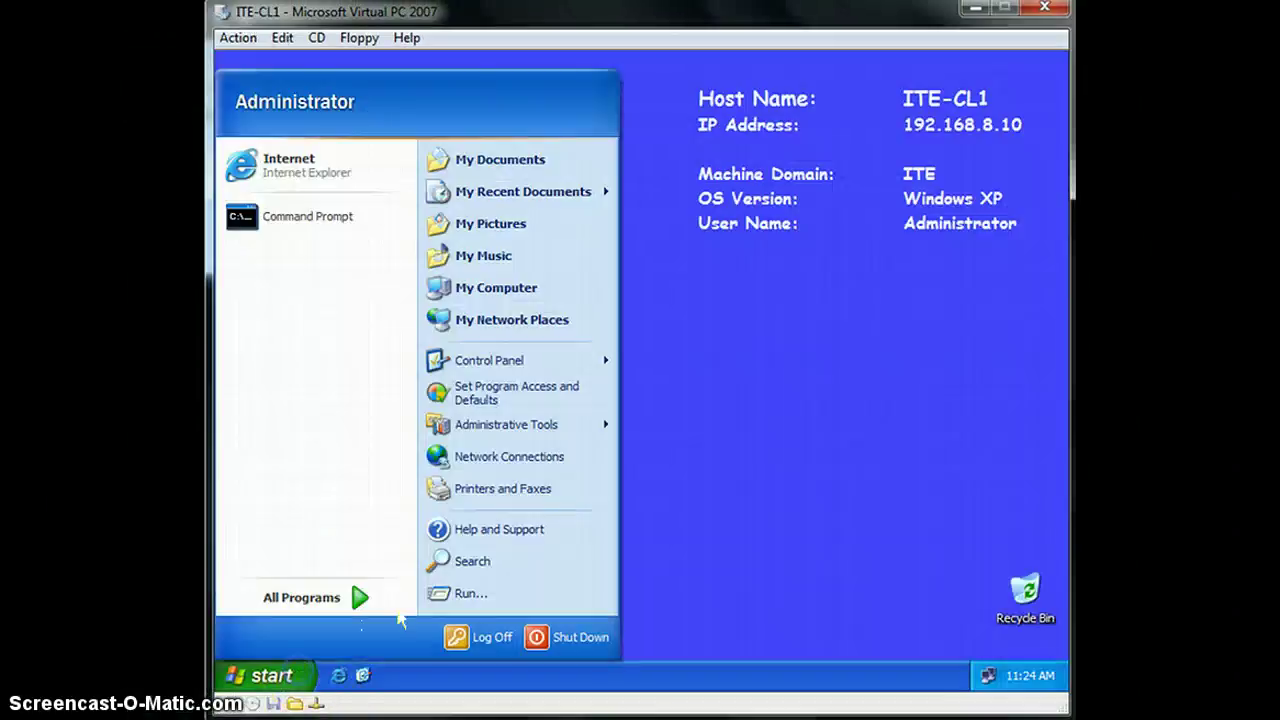
left_click(525, 594)
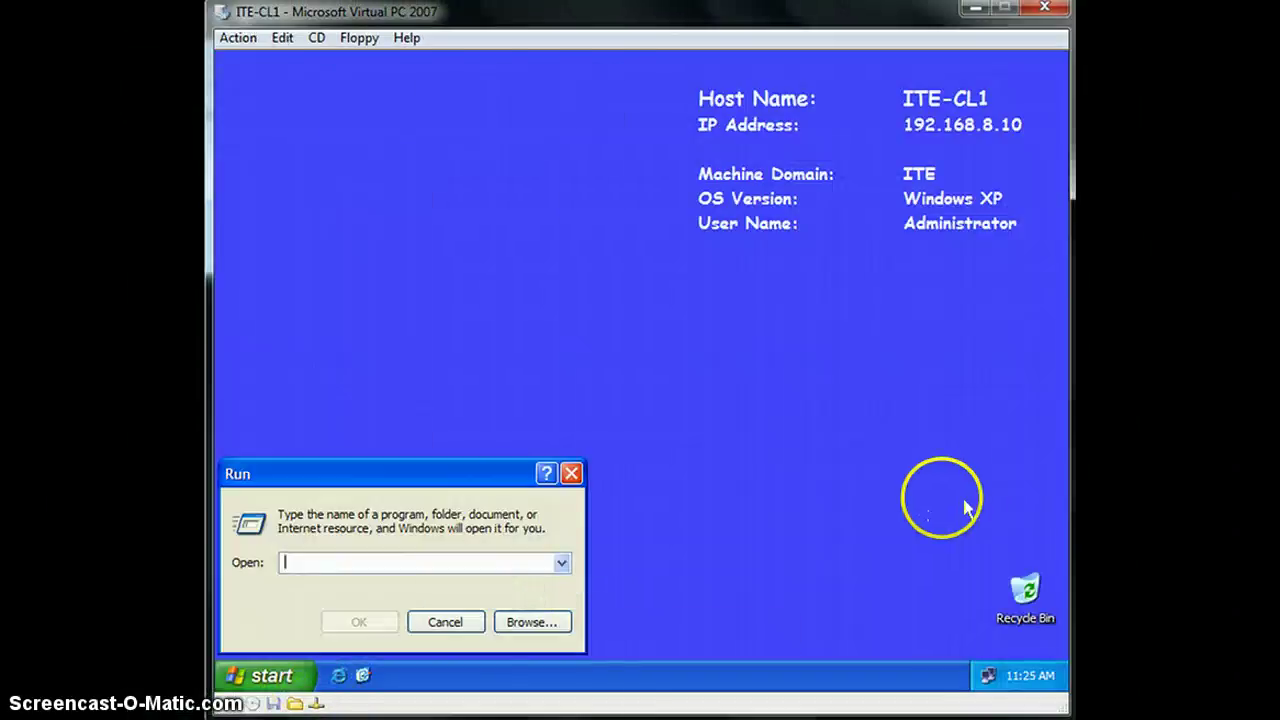
type("GPUD")
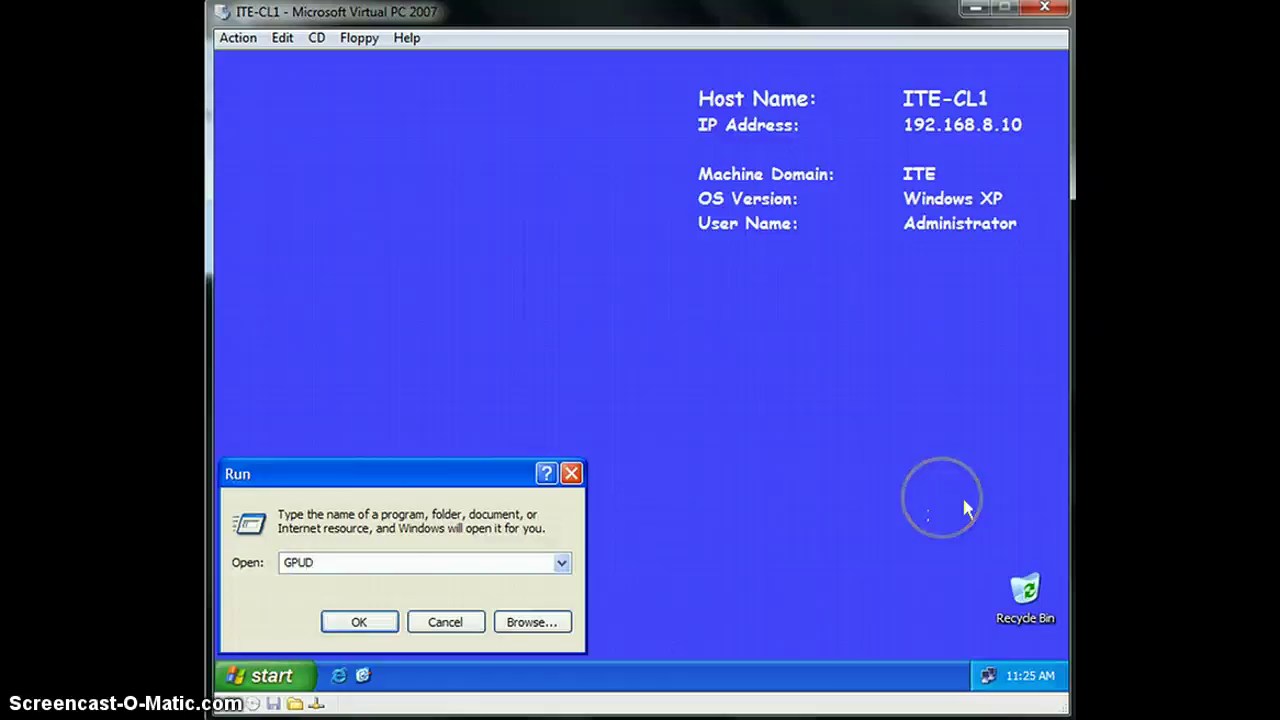
key("BackSpace")
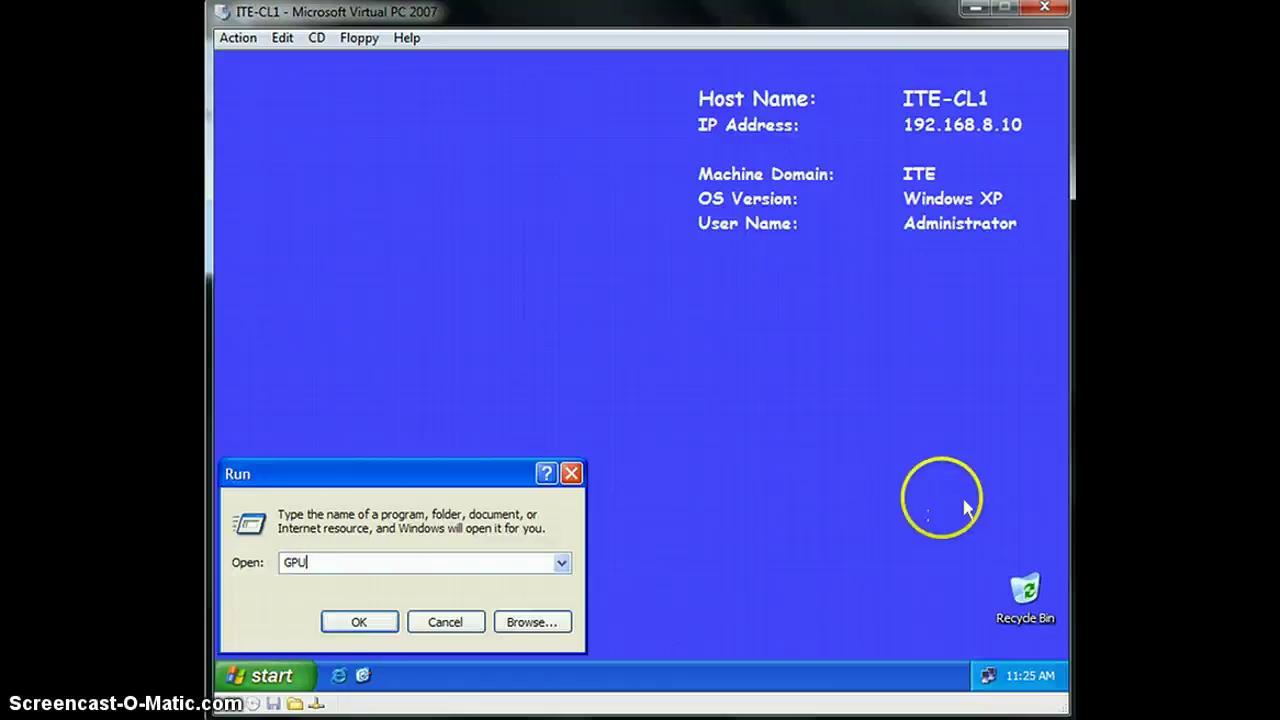
type("PDATE")
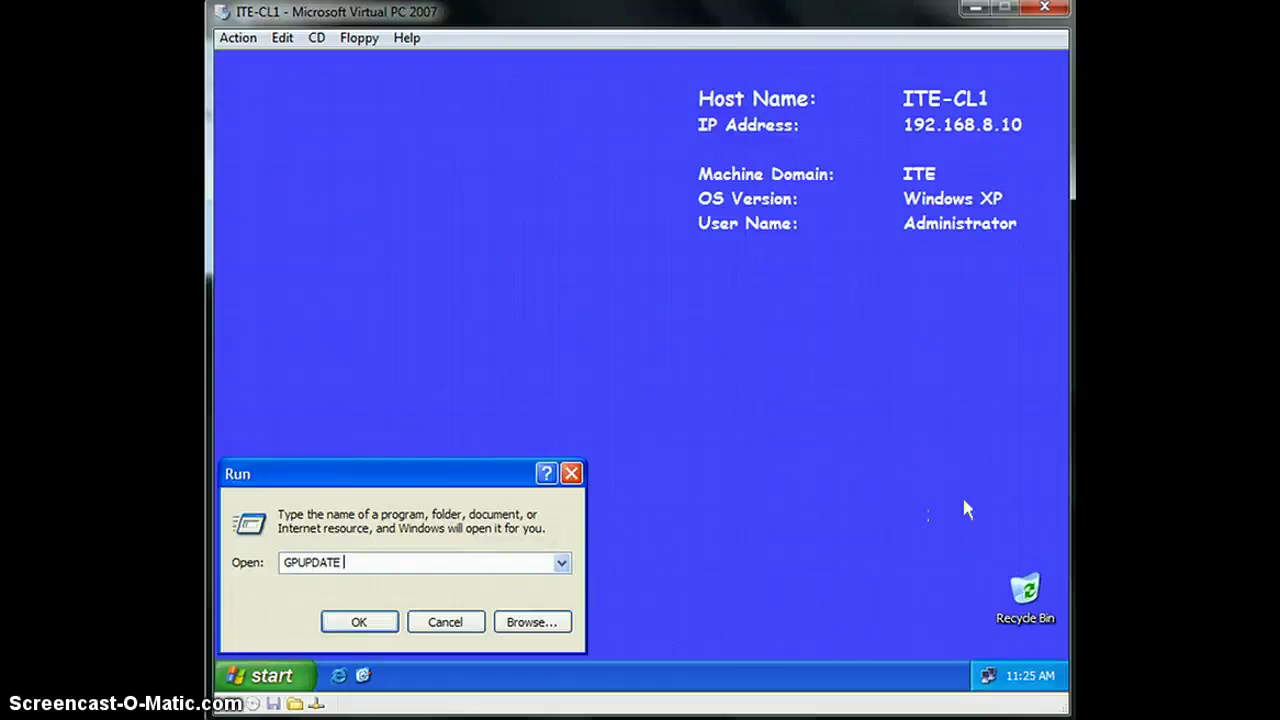
type(" \\FORCE")
left_click(365, 621)
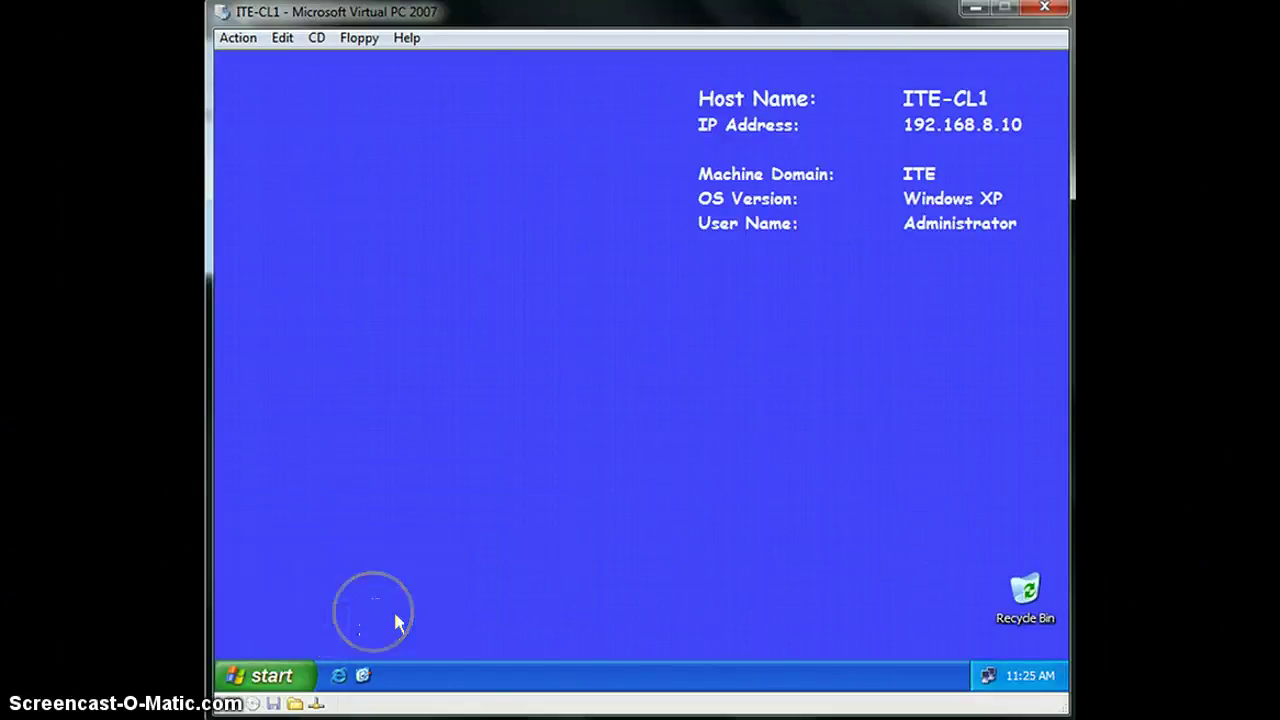
Try to rerun GPUPDATE \FORCE two more times on client ITE-CL1.
left_click(290, 680)
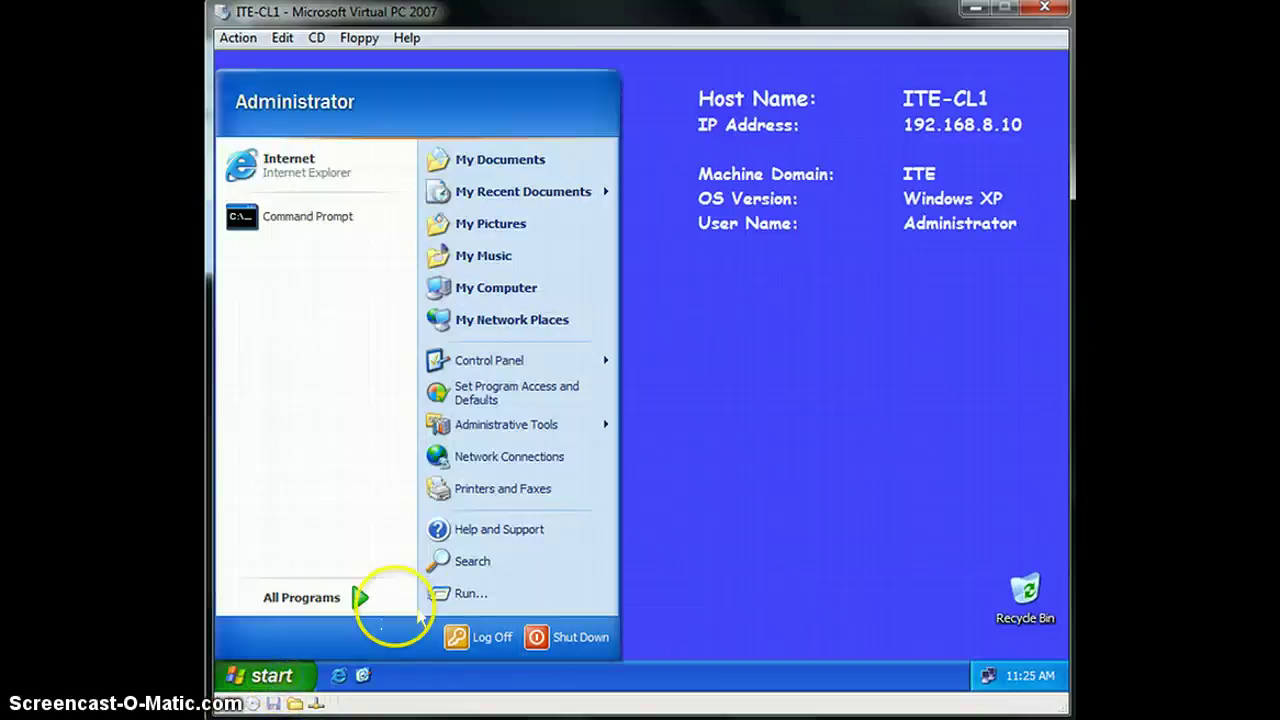
left_click(468, 591)
left_click(388, 622)
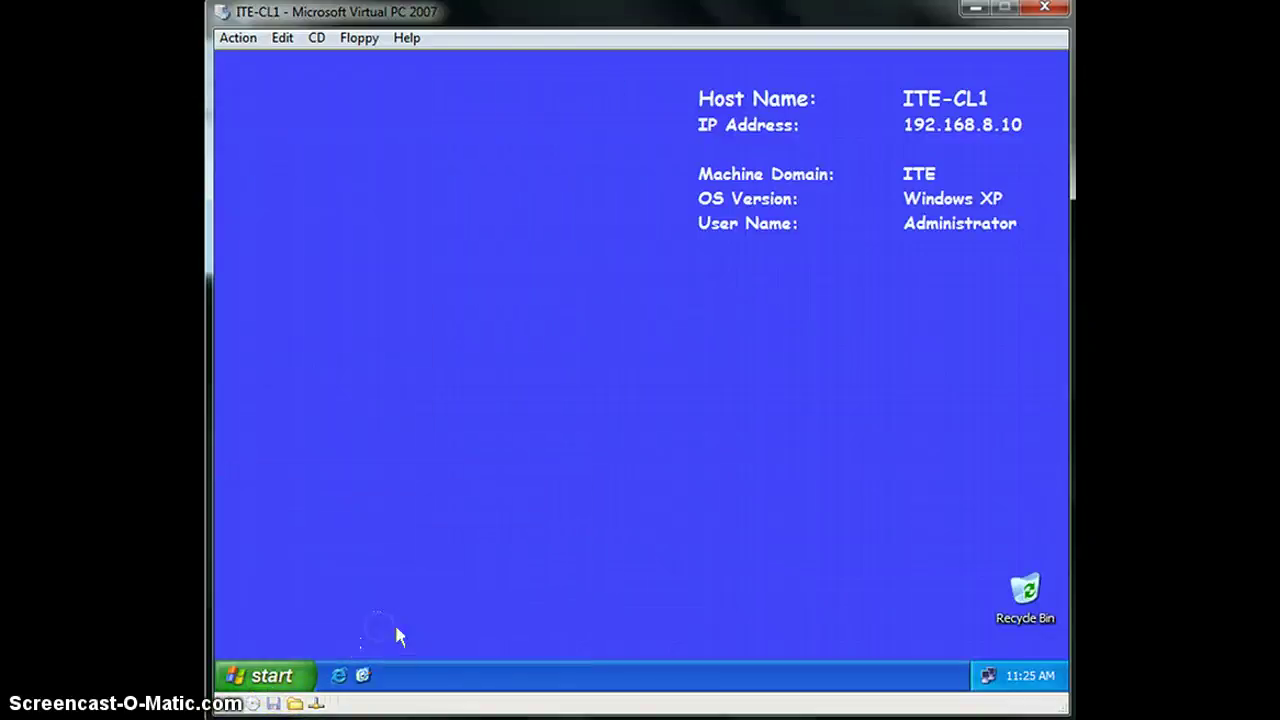
left_click(330, 677)
left_click(468, 592)
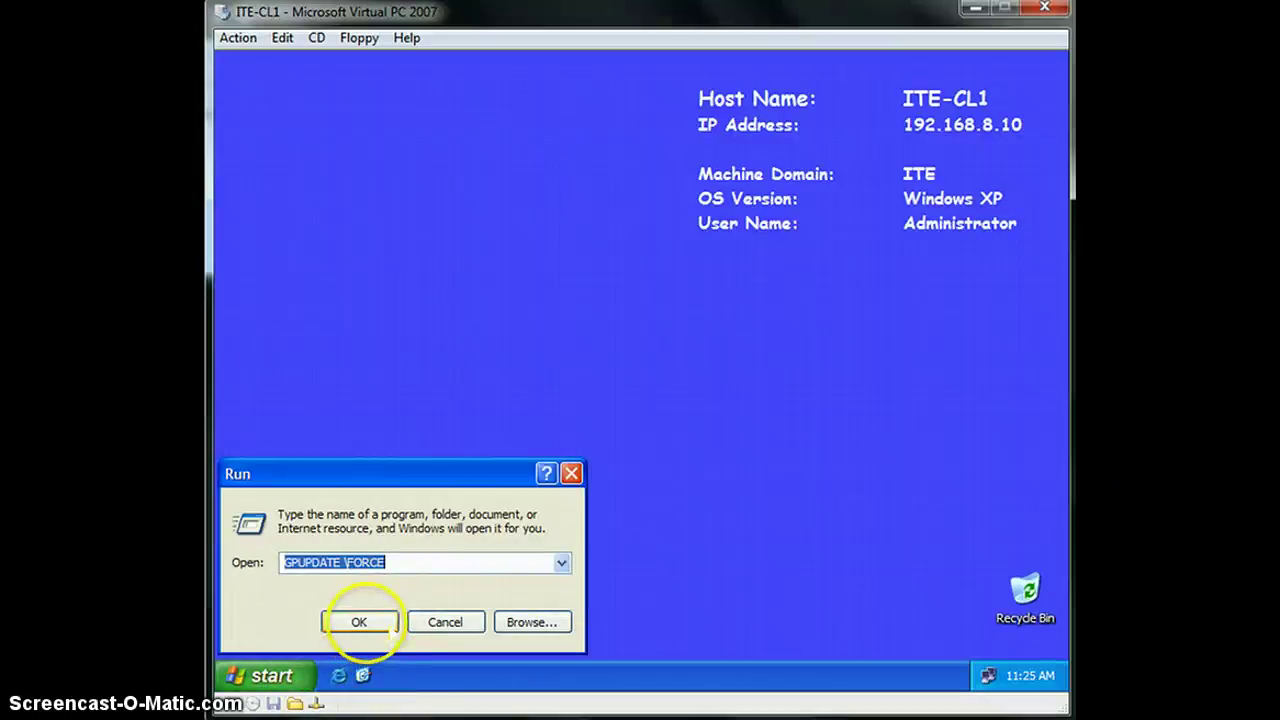
left_click(560, 563)
left_click(385, 583)
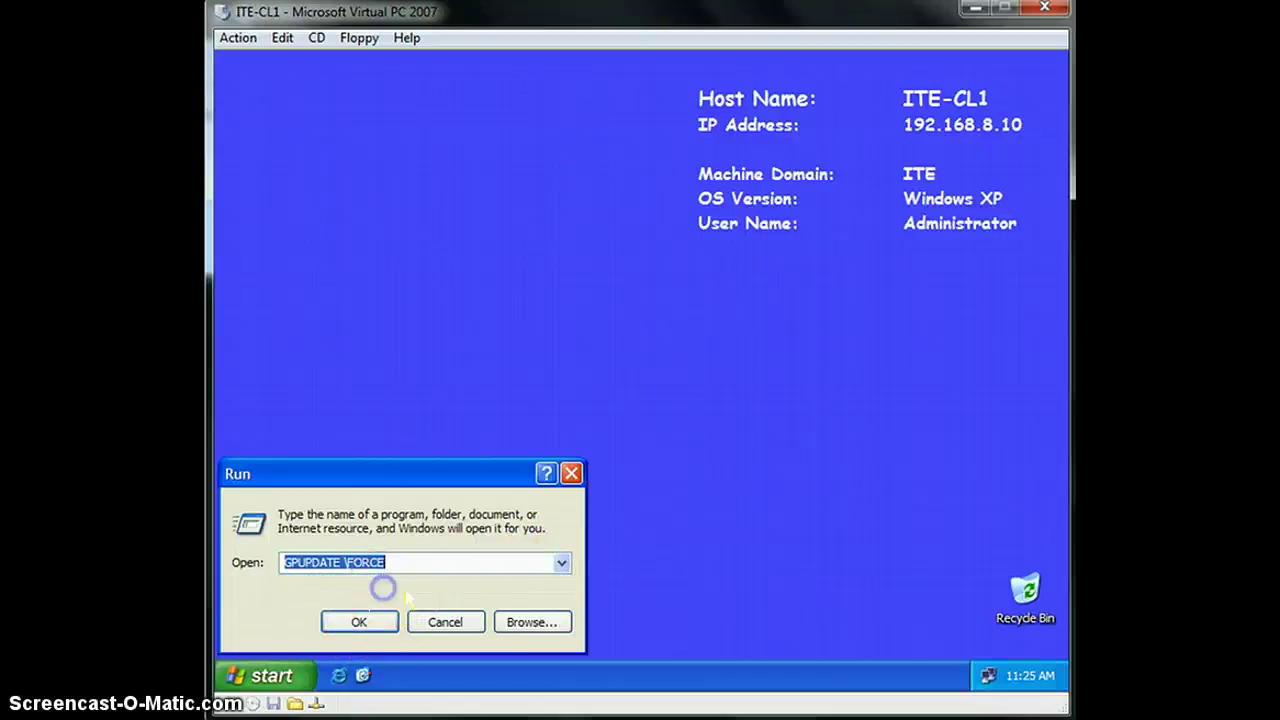
left_click(350, 622)
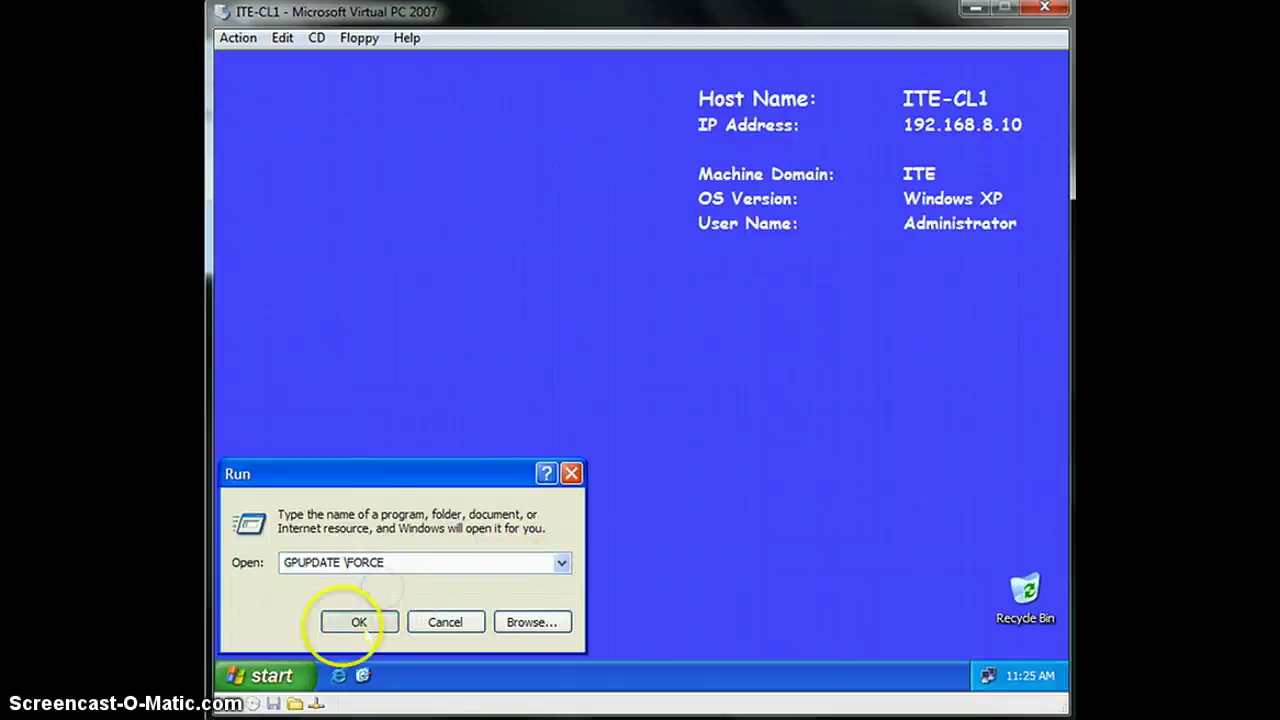
Try the same GPUPDATE \FORCE command another three times on the client.
left_click(262, 676)
left_click(510, 592)
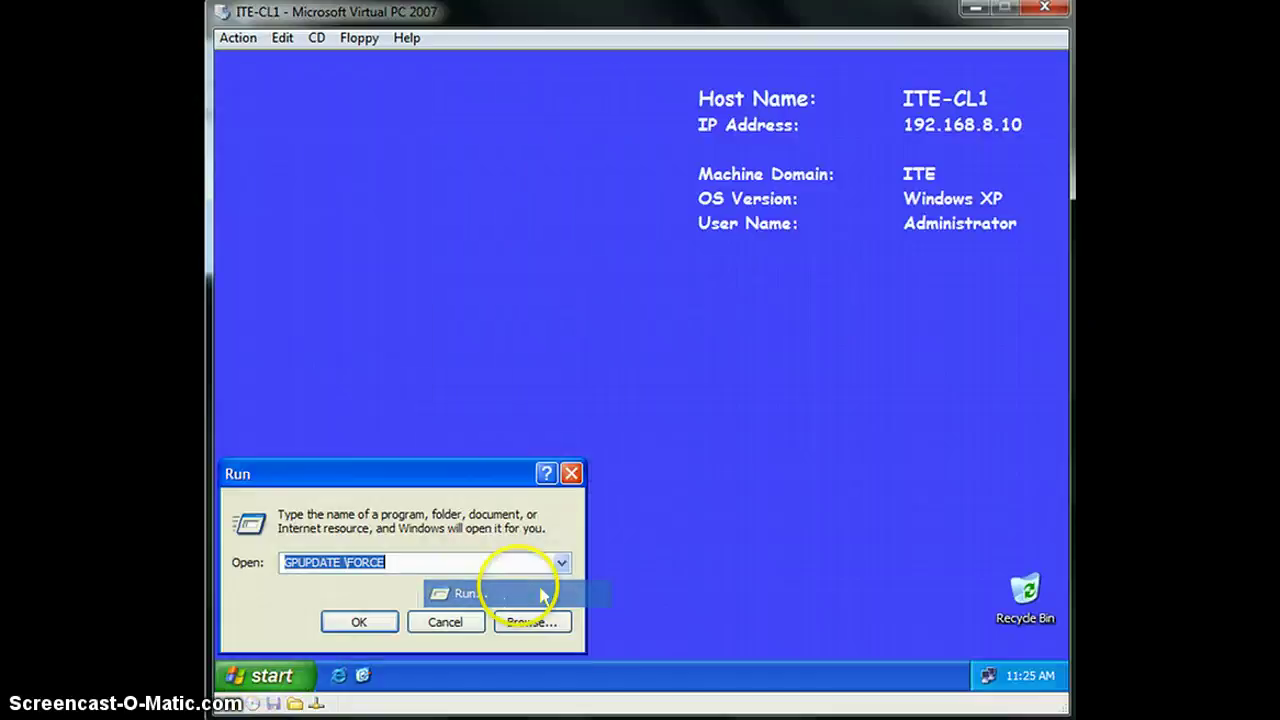
left_click(350, 620)
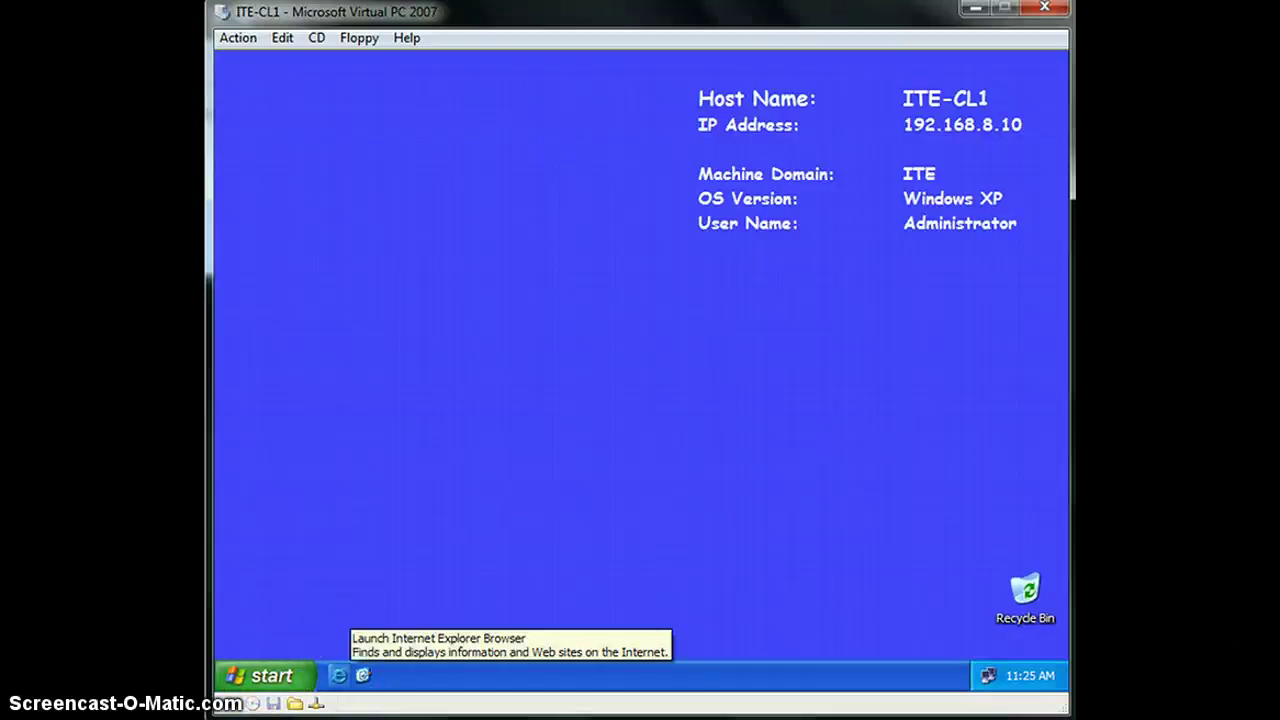
left_click(265, 676)
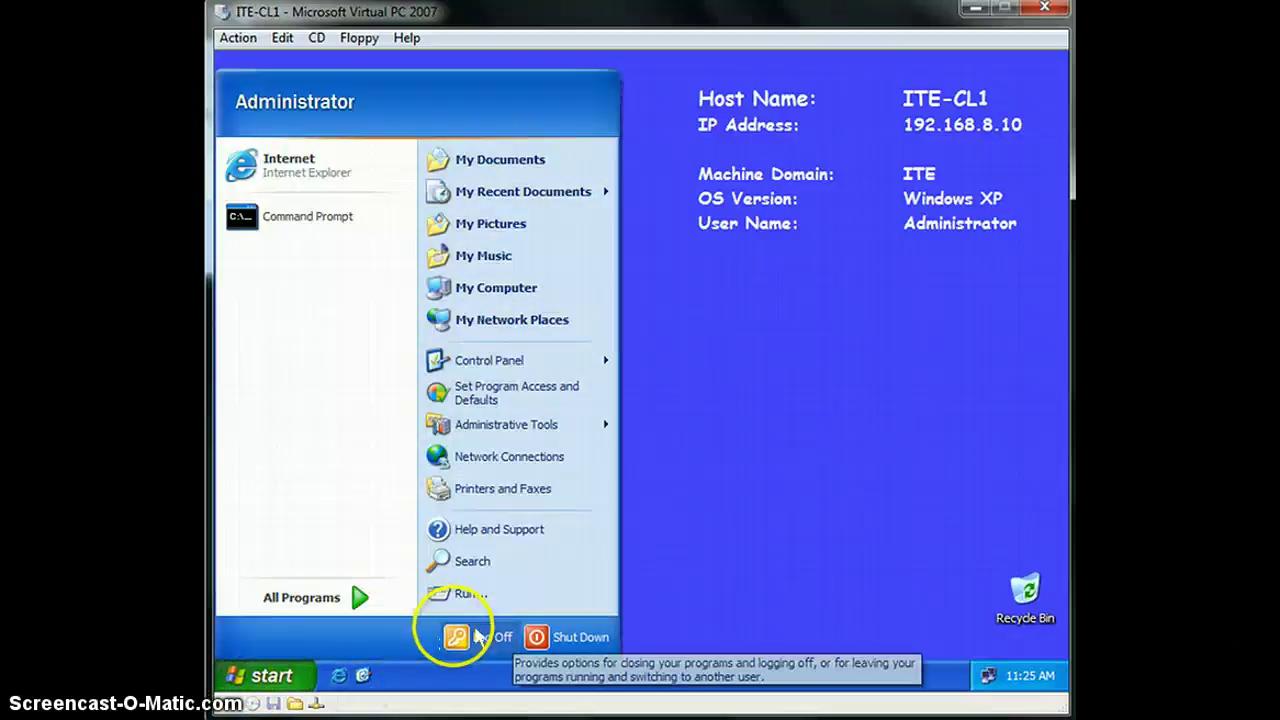
left_click(470, 593)
left_click(357, 621)
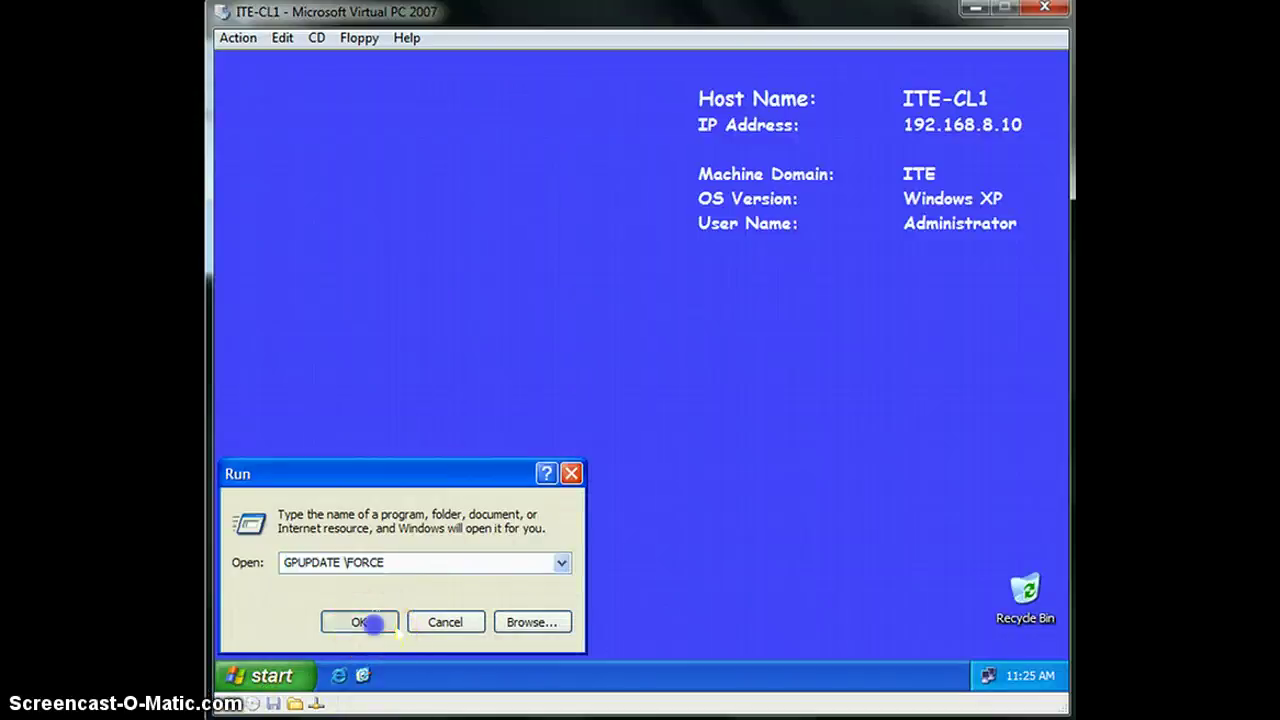
left_click(264, 676)
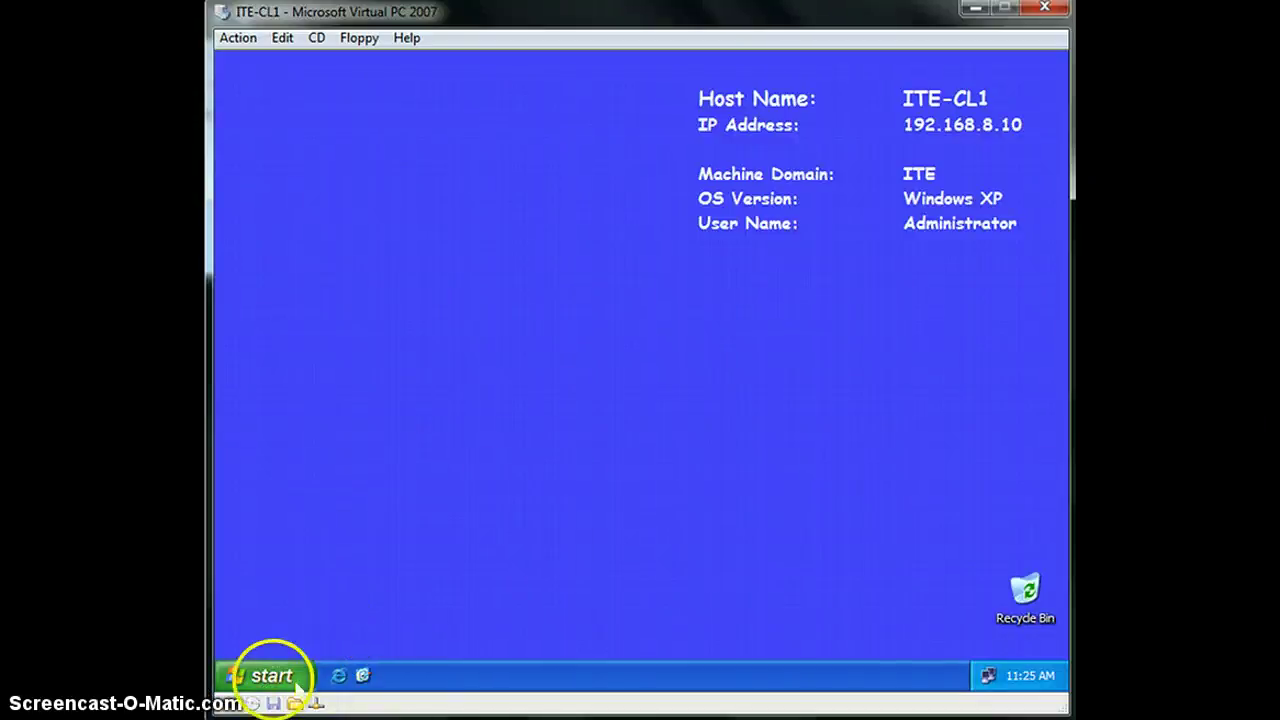
left_click(478, 598)
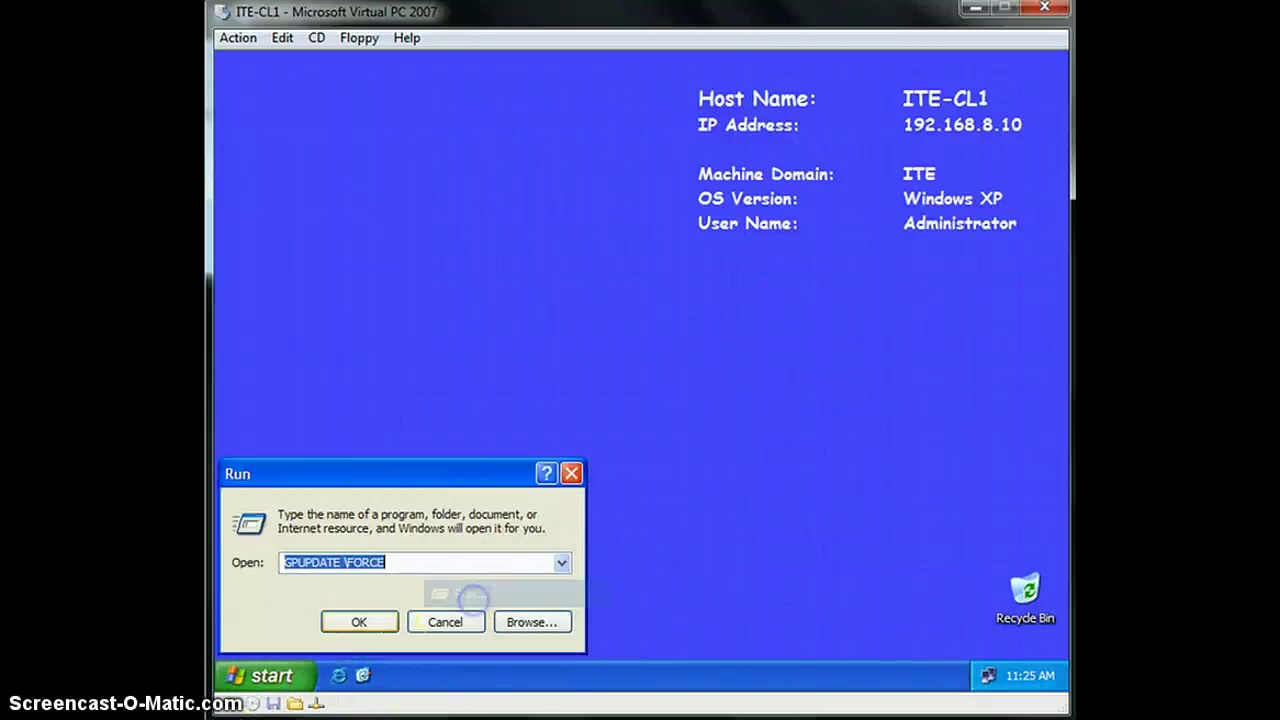
left_click(382, 618)
left_click(383, 641)
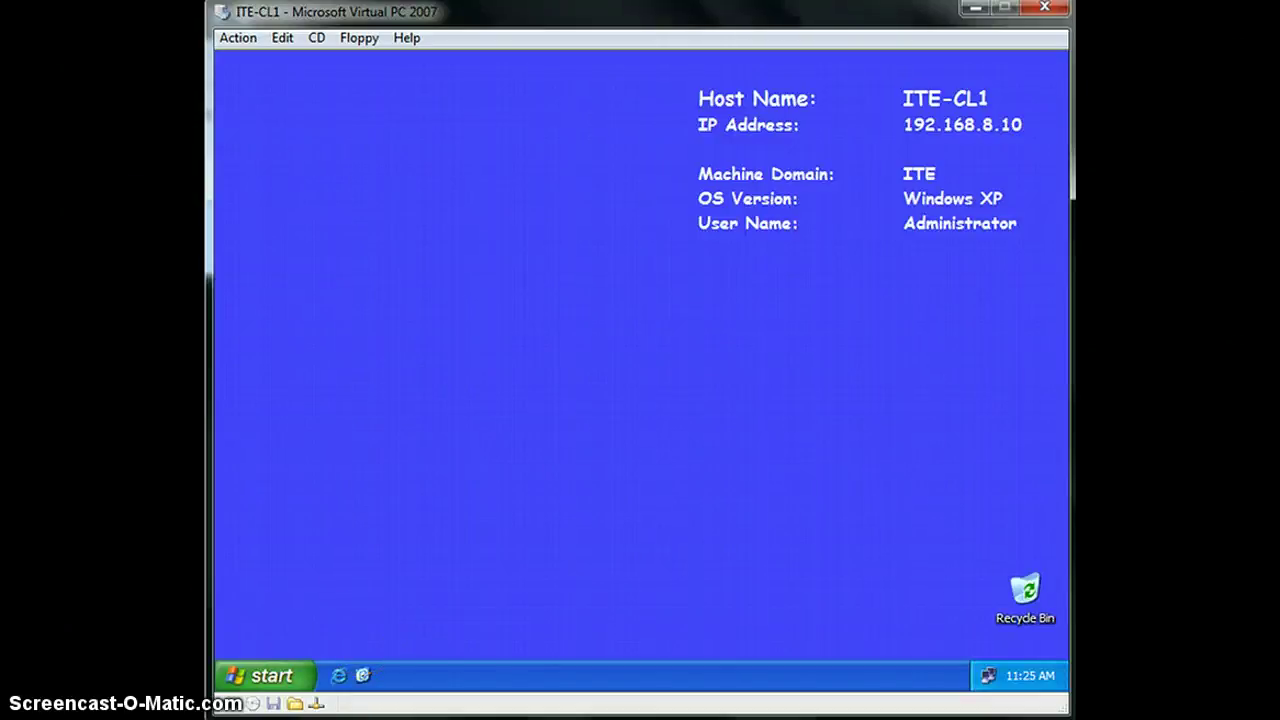
left_click(300, 677)
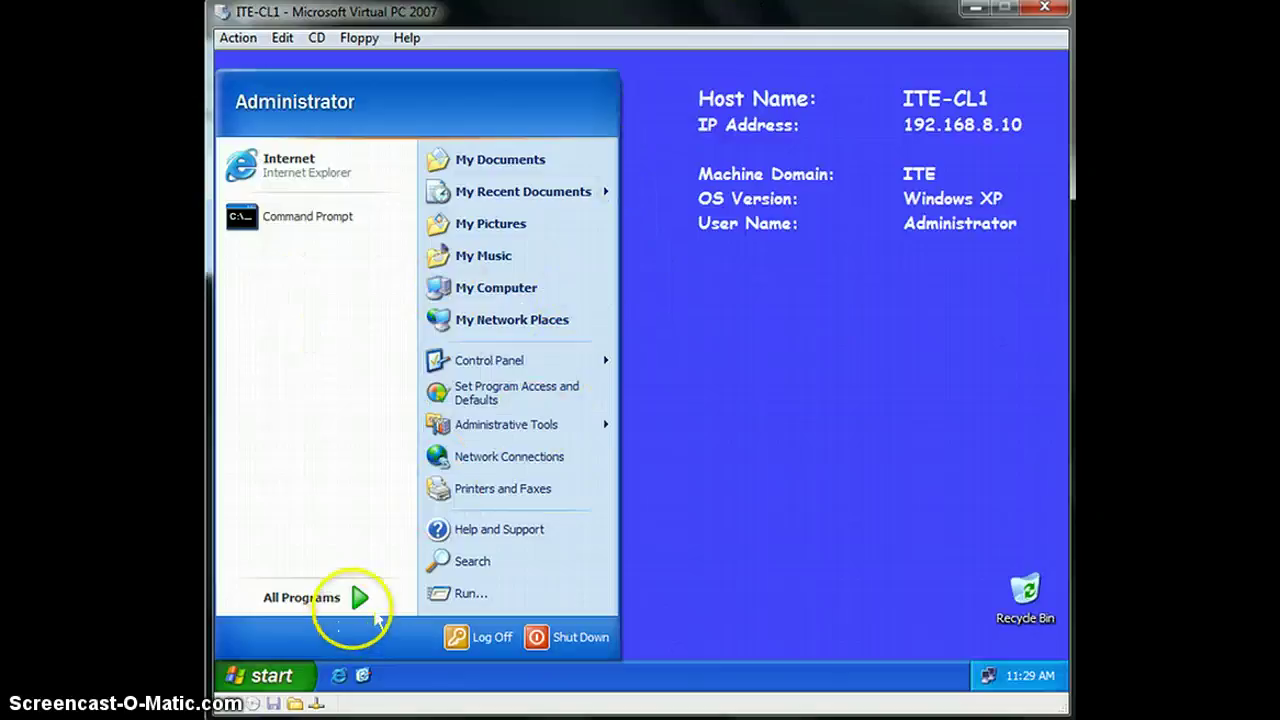
left_click(357, 597)
mouse_move(525, 379)
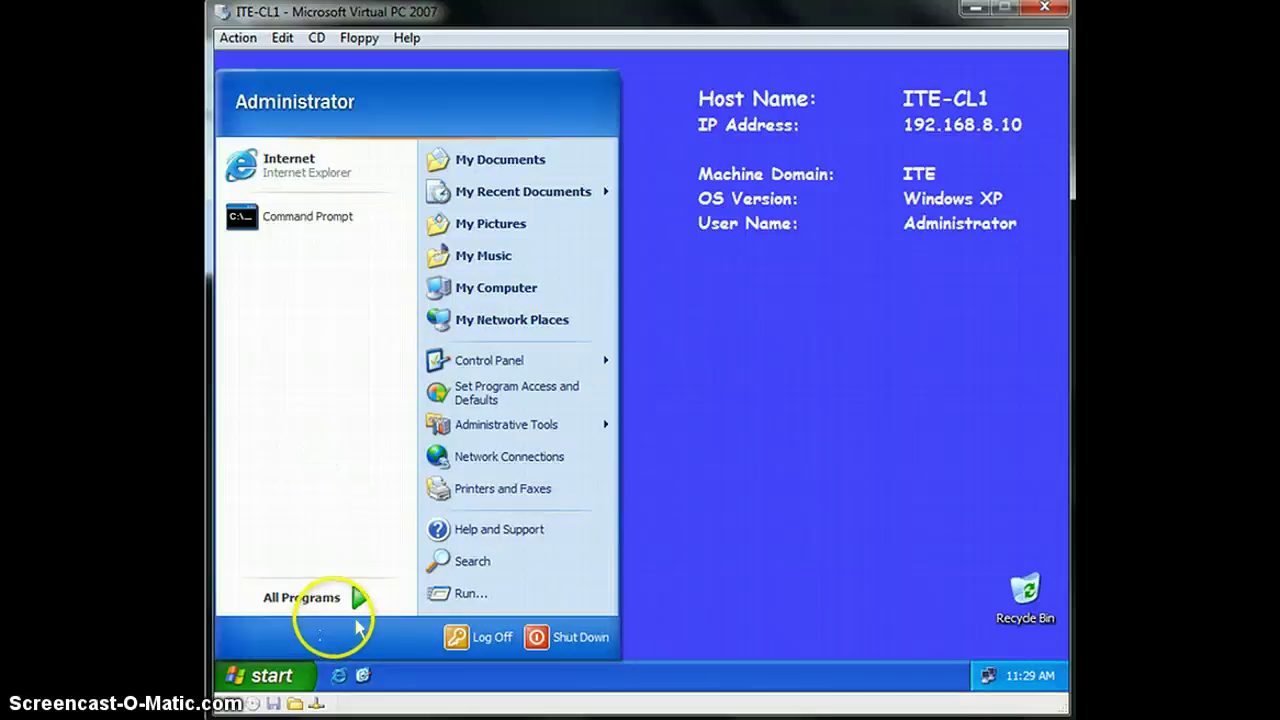
mouse_move(580, 424)
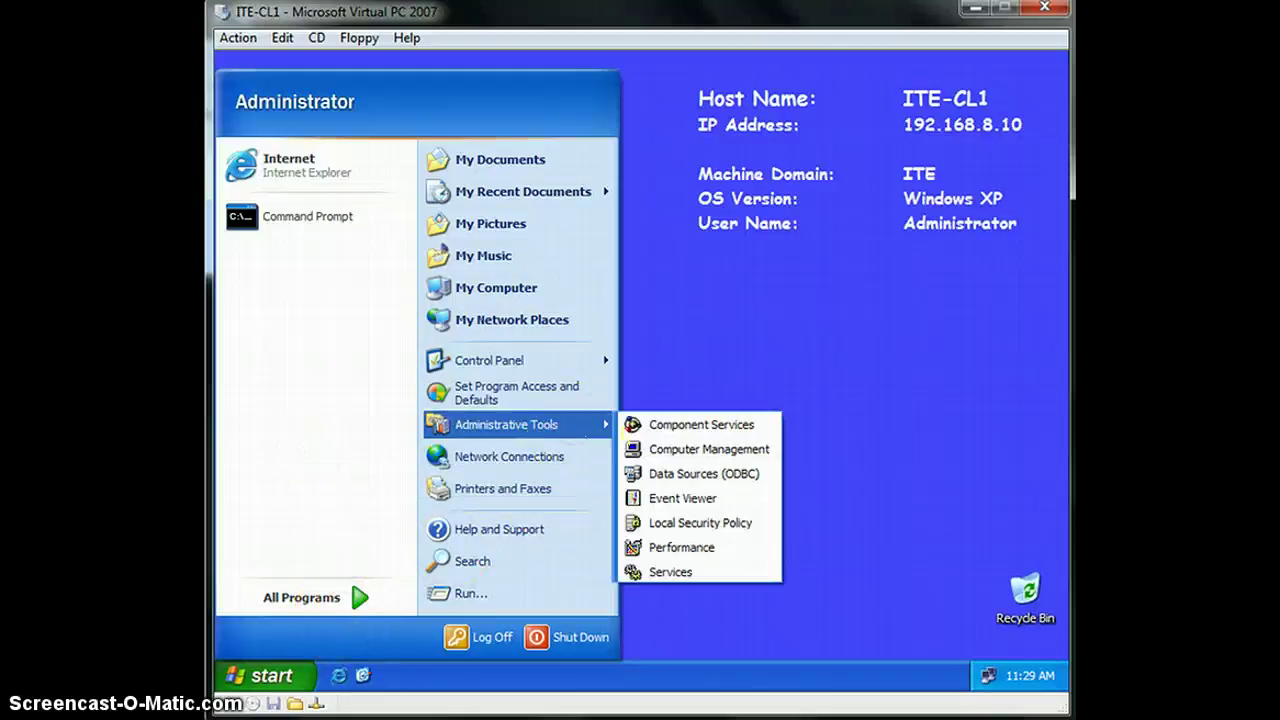
left_click(701, 449)
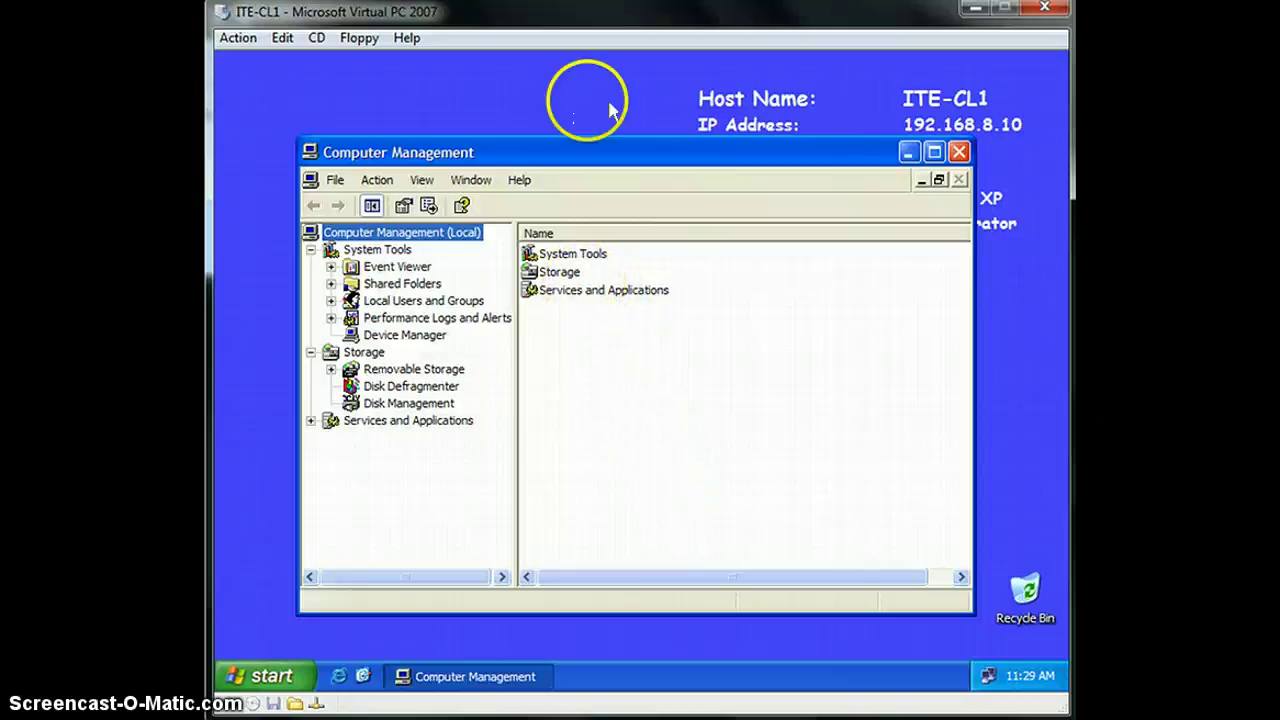
left_click(958, 152)
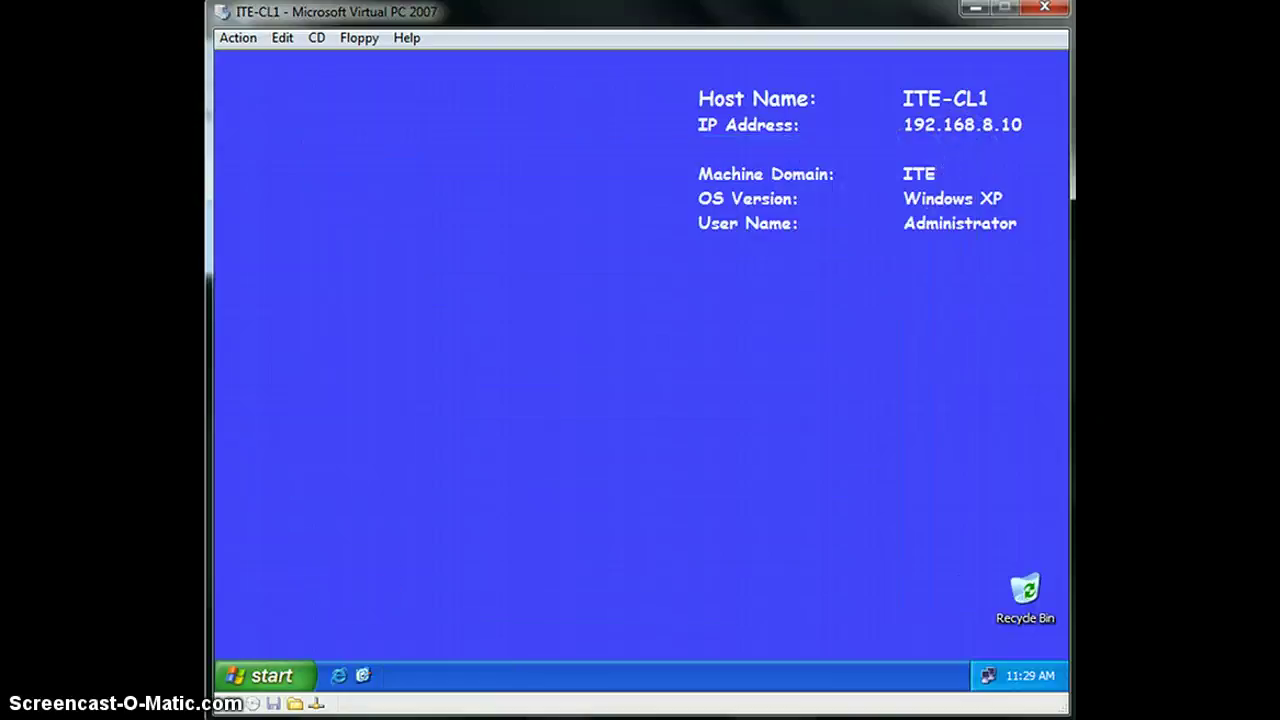
Try to run the previously entered GPUPDATE \FORCE command once more on the client.
left_click(265, 676)
left_click(537, 605)
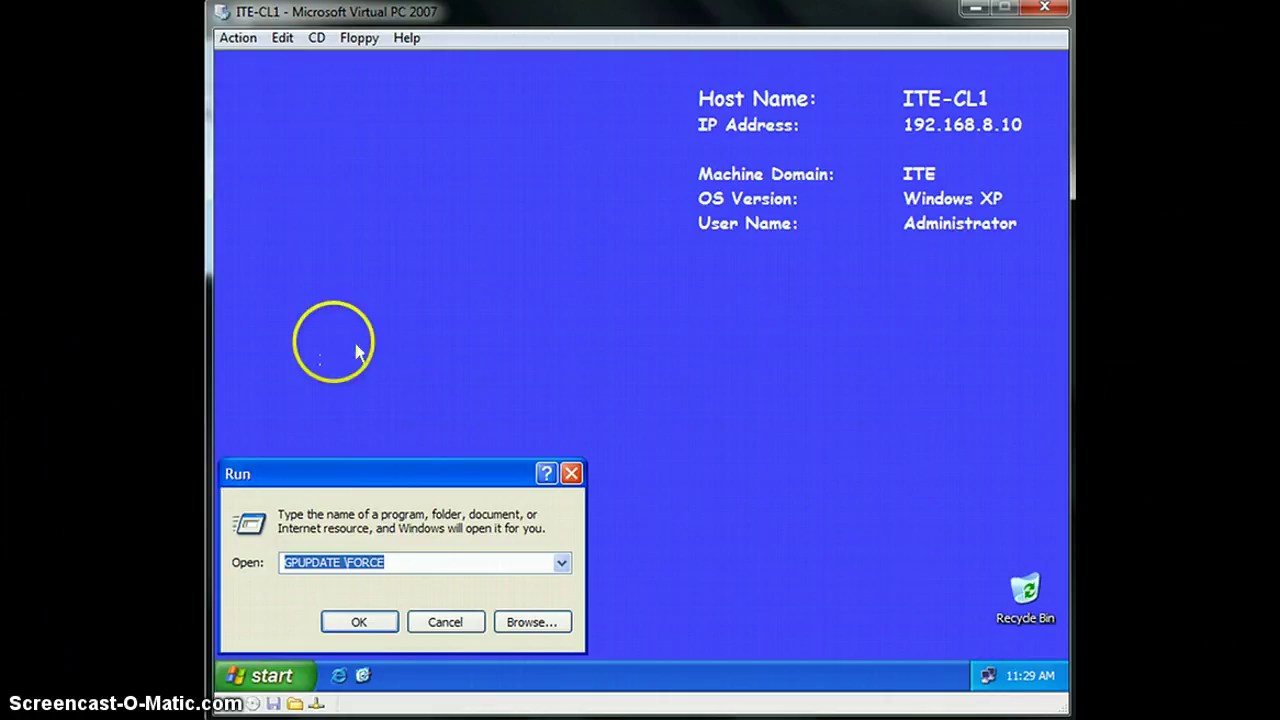
left_click(375, 624)
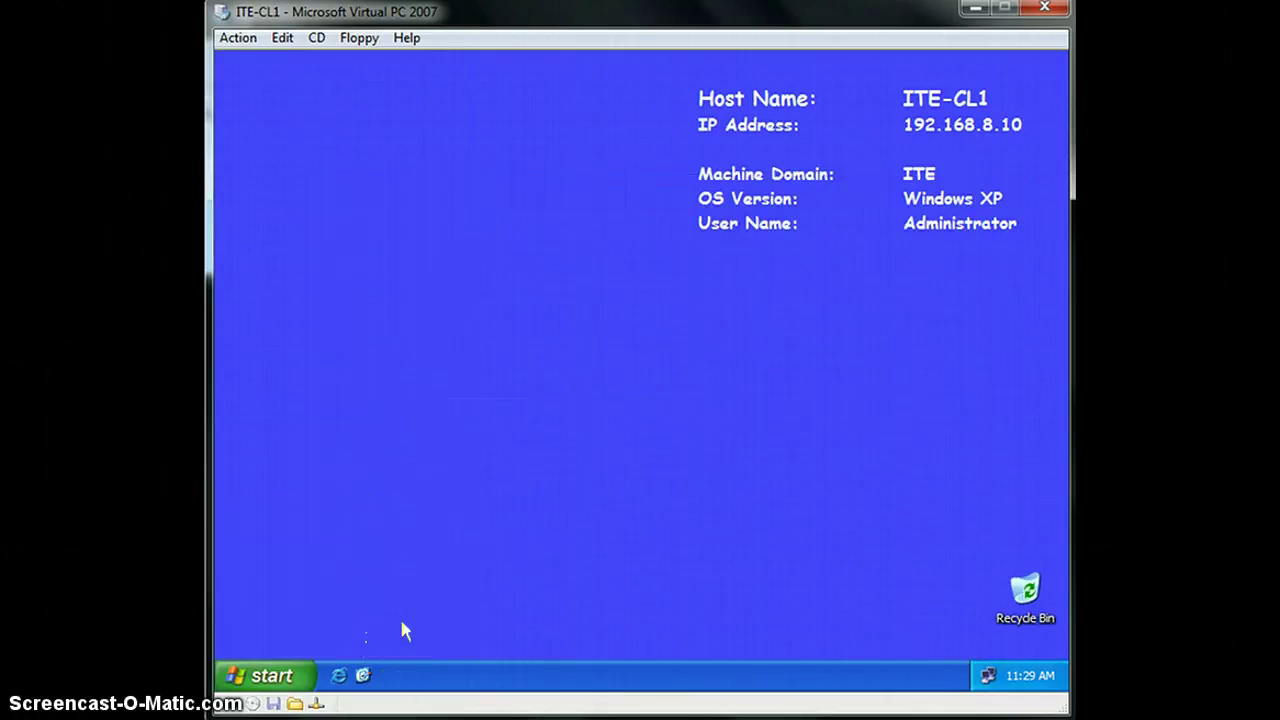
Correct the slash in the previous command and run GPUPDATE /FORCE on client ITE-CL1.
left_click(290, 675)
left_click(549, 628)
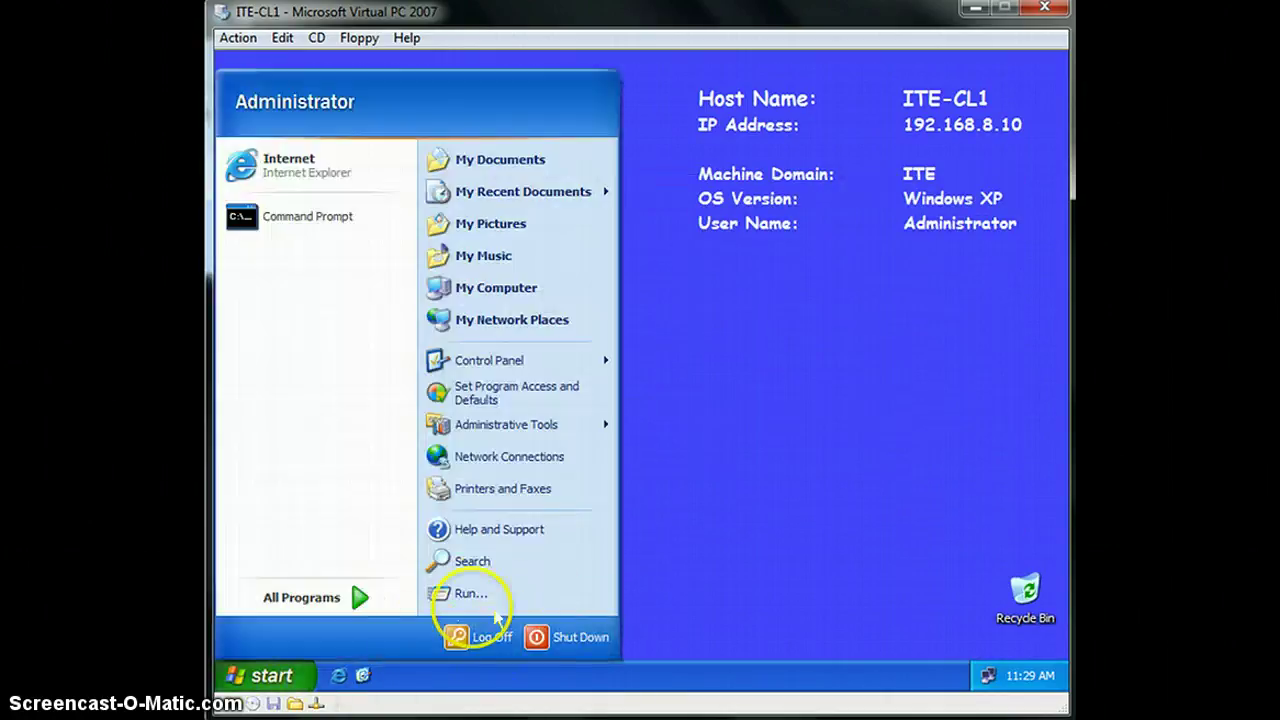
left_click(468, 594)
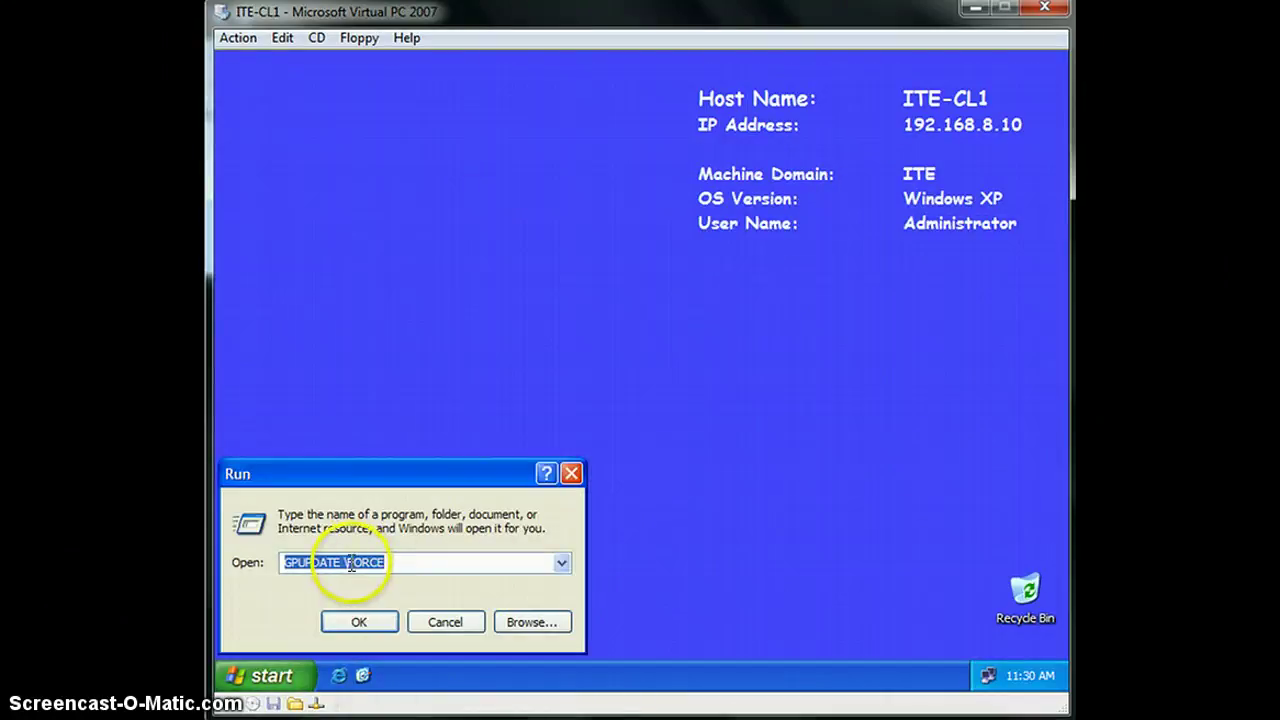
left_click(346, 562)
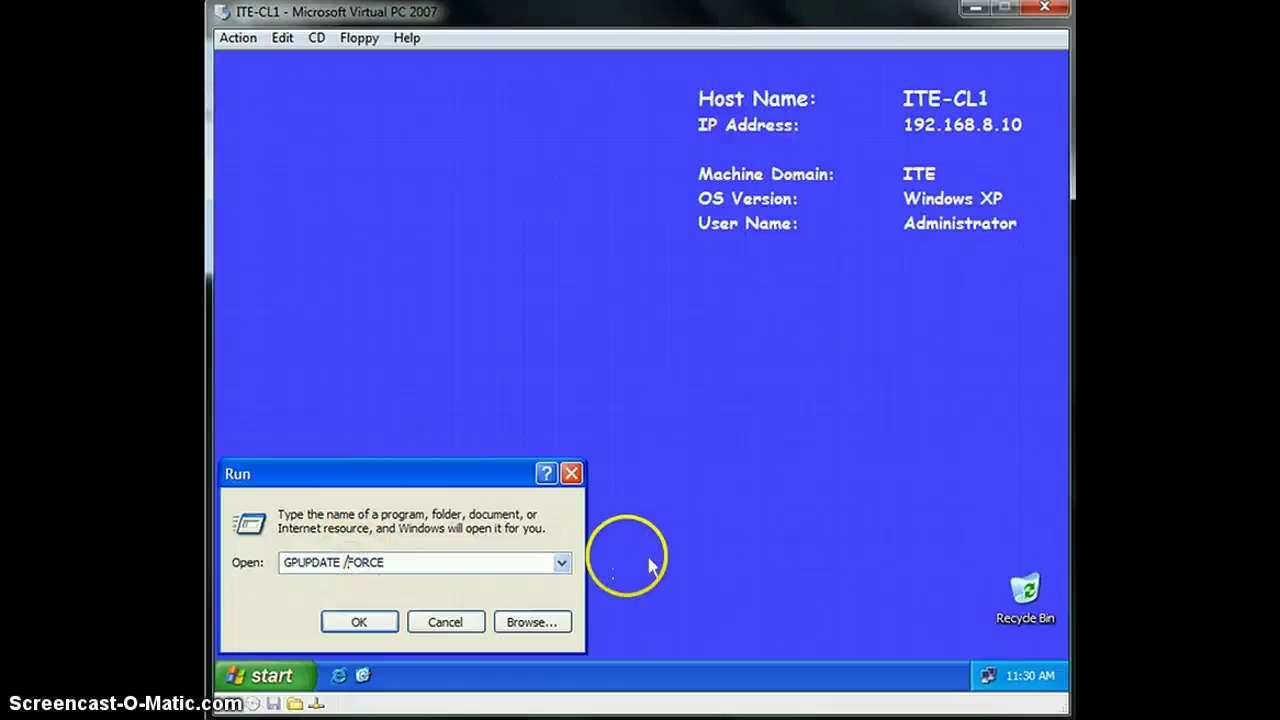
left_click(368, 620)
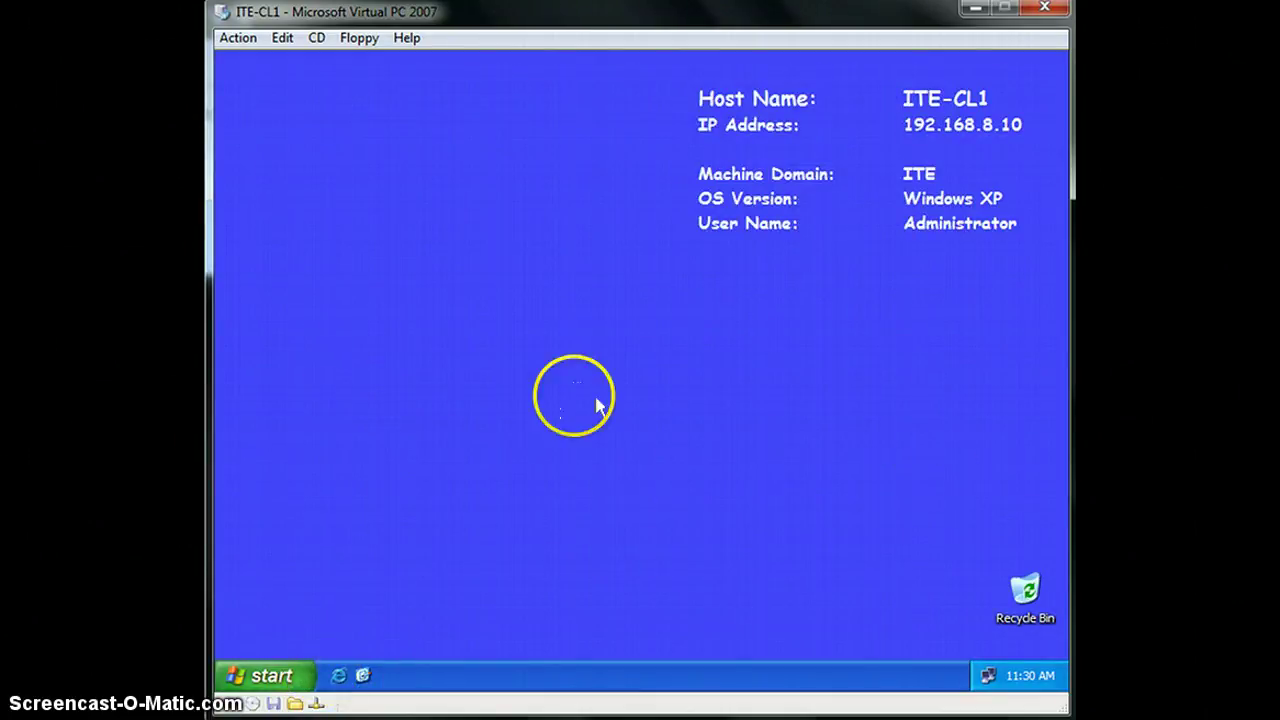
Log the Administrator off client ITE-CL1 and confirm the logoff.
left_click(270, 672)
left_click(490, 637)
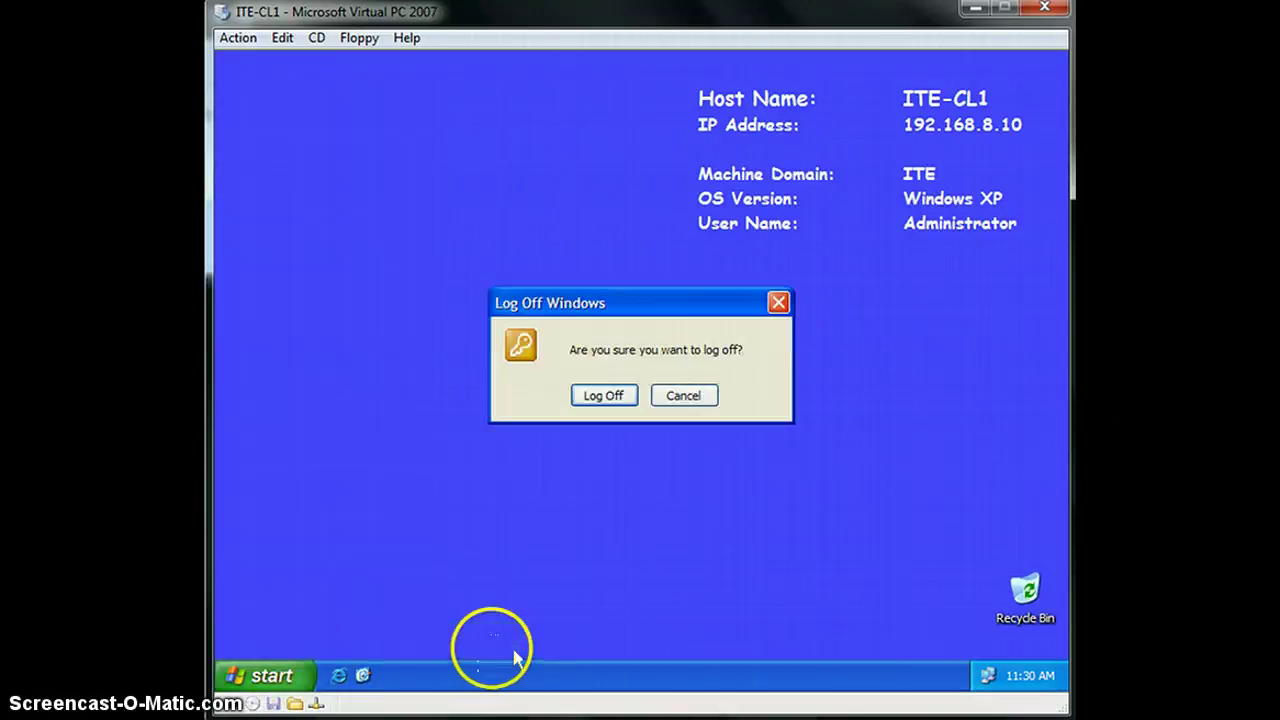
left_click(603, 394)
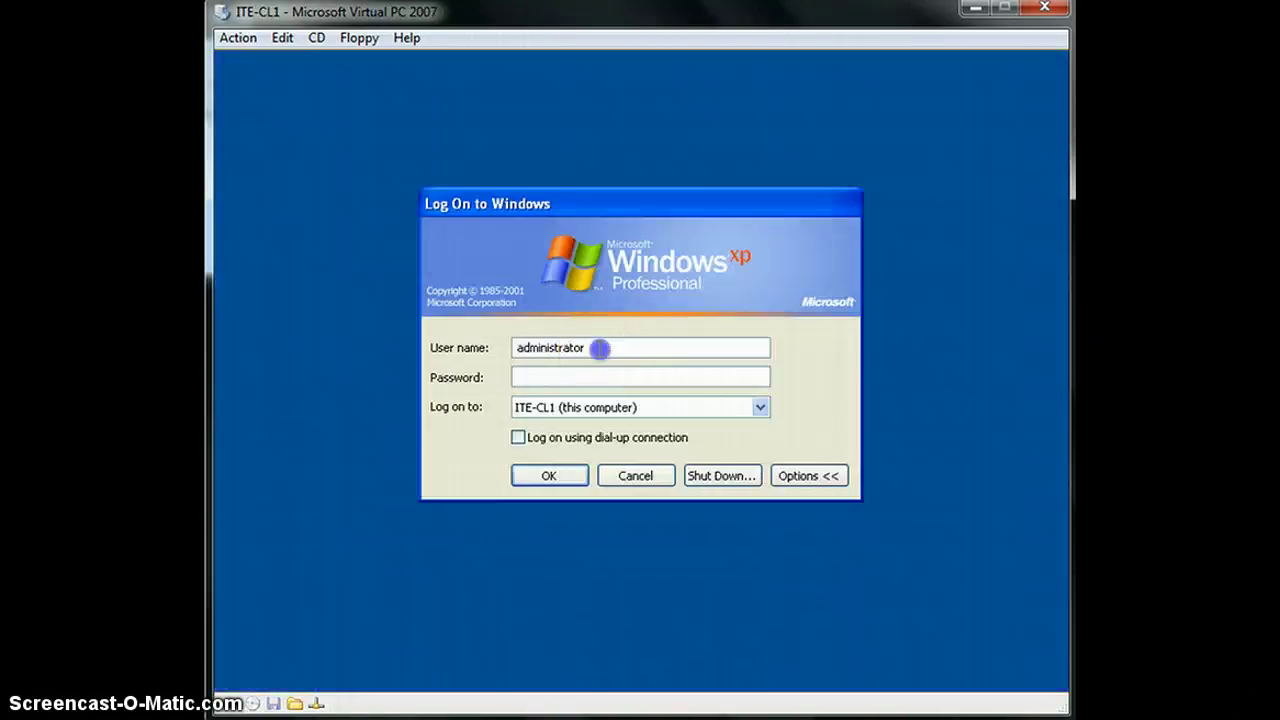
Log on to client ITE-CL1 with the domain user's name prefixed by ITE\ and enter the account password.
left_click_drag(600, 346, 514, 347)
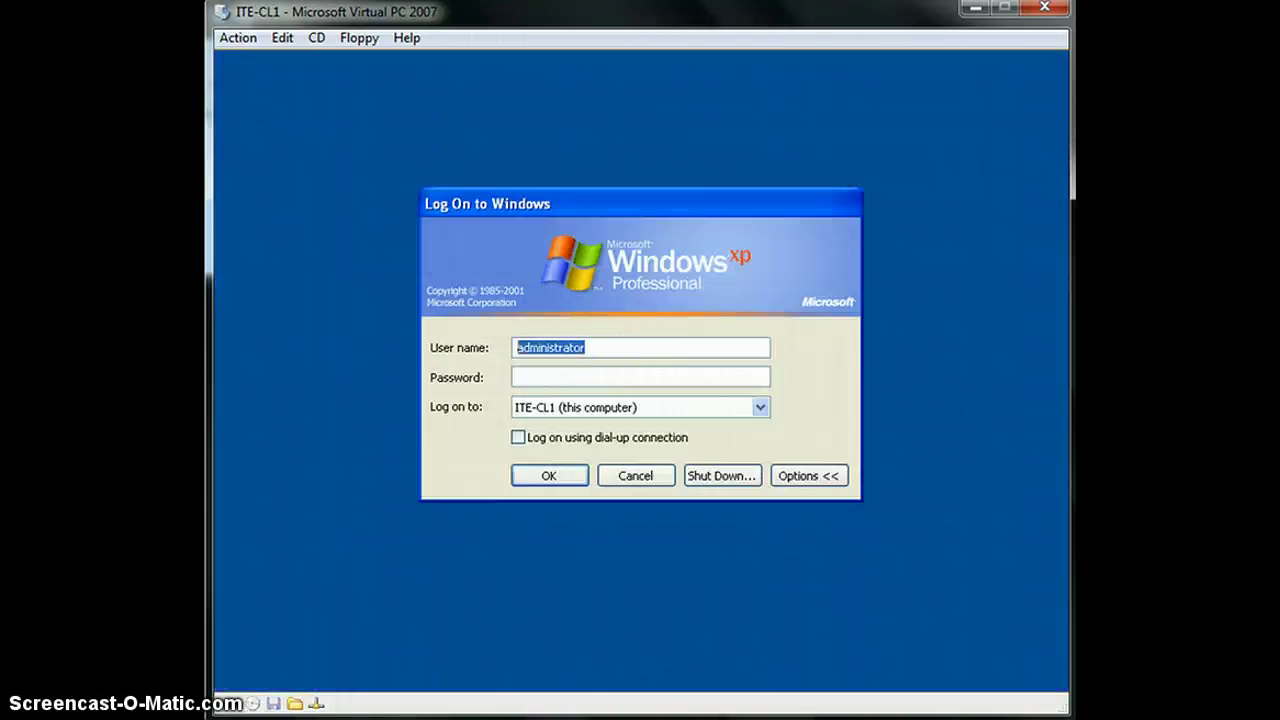
key("BackSpace")
key("BackSpace")
key("BackSpace")
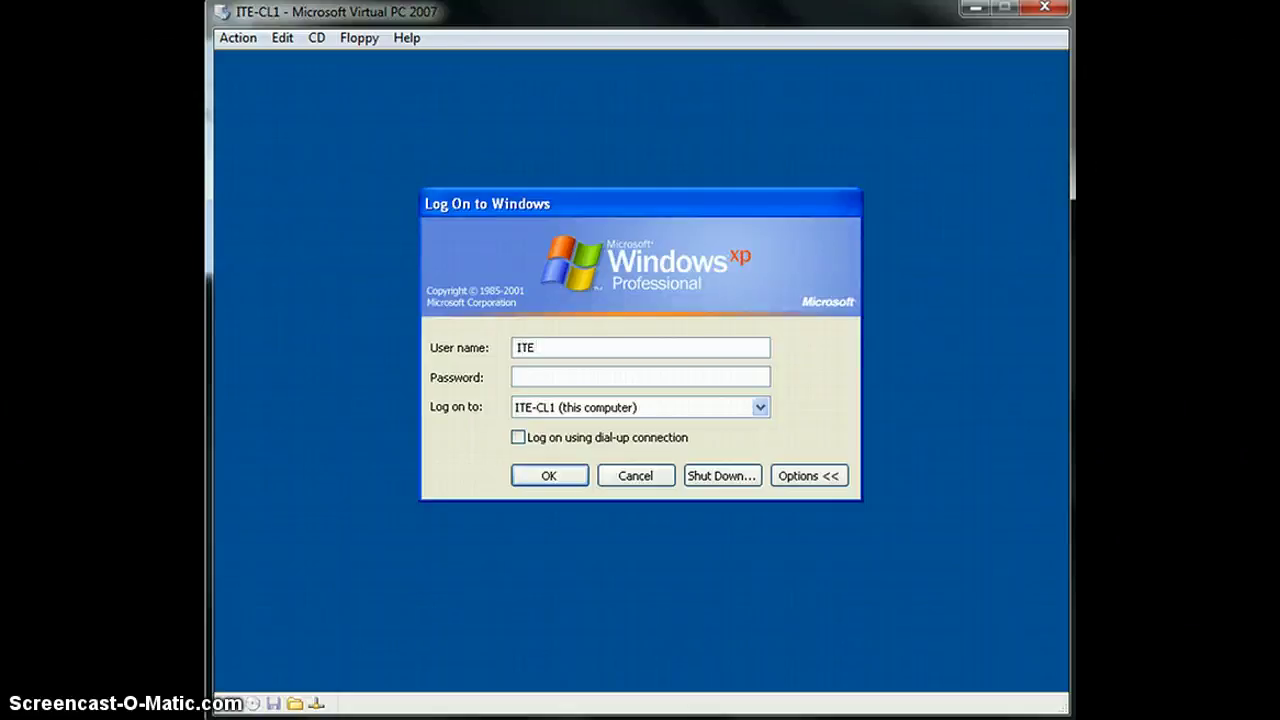
type("TE\\May")
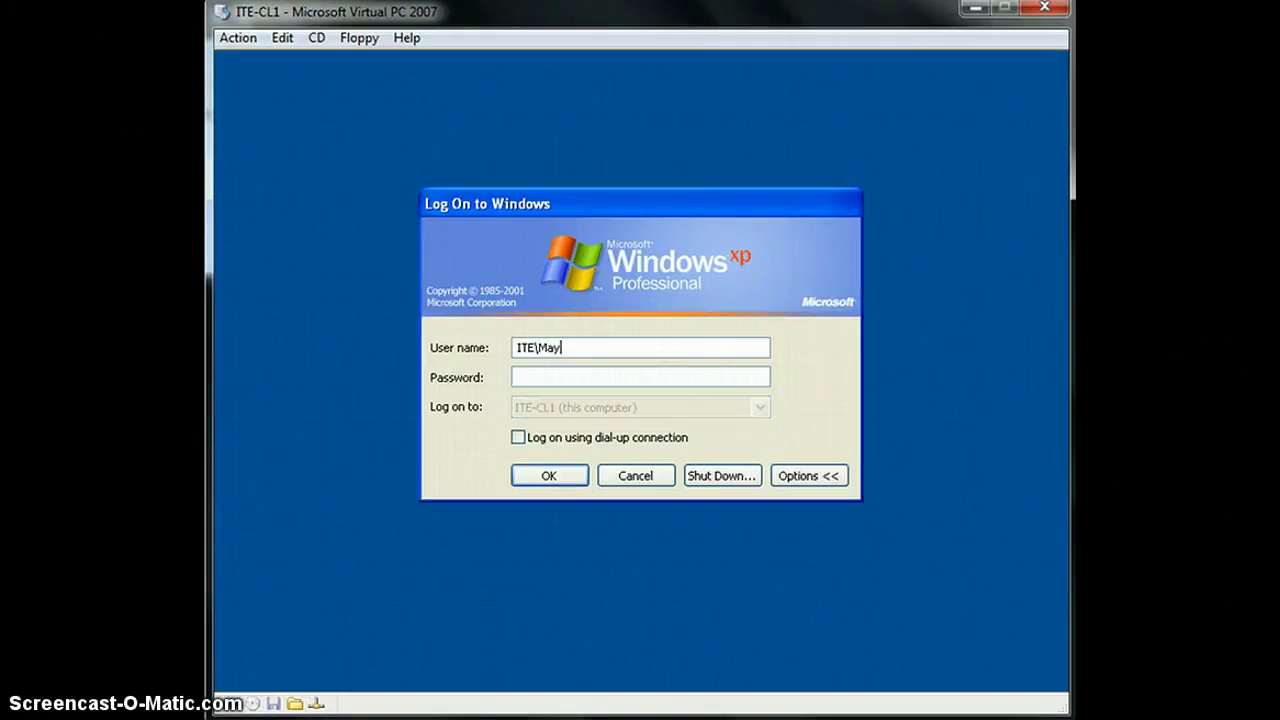
left_click(566, 376)
type("••••••••")
key("Return")
left_click(565, 450)
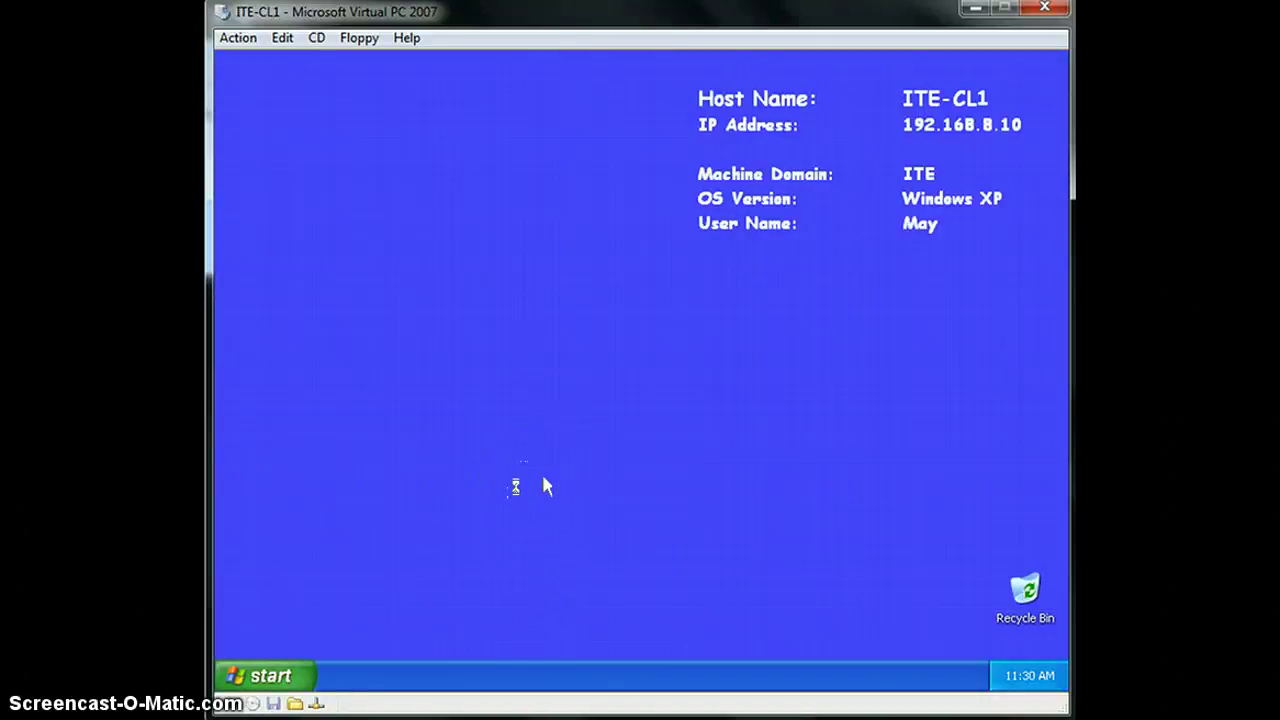
Open the network share \\ITE-DC1\Storage with the Run command.
left_click(305, 677)
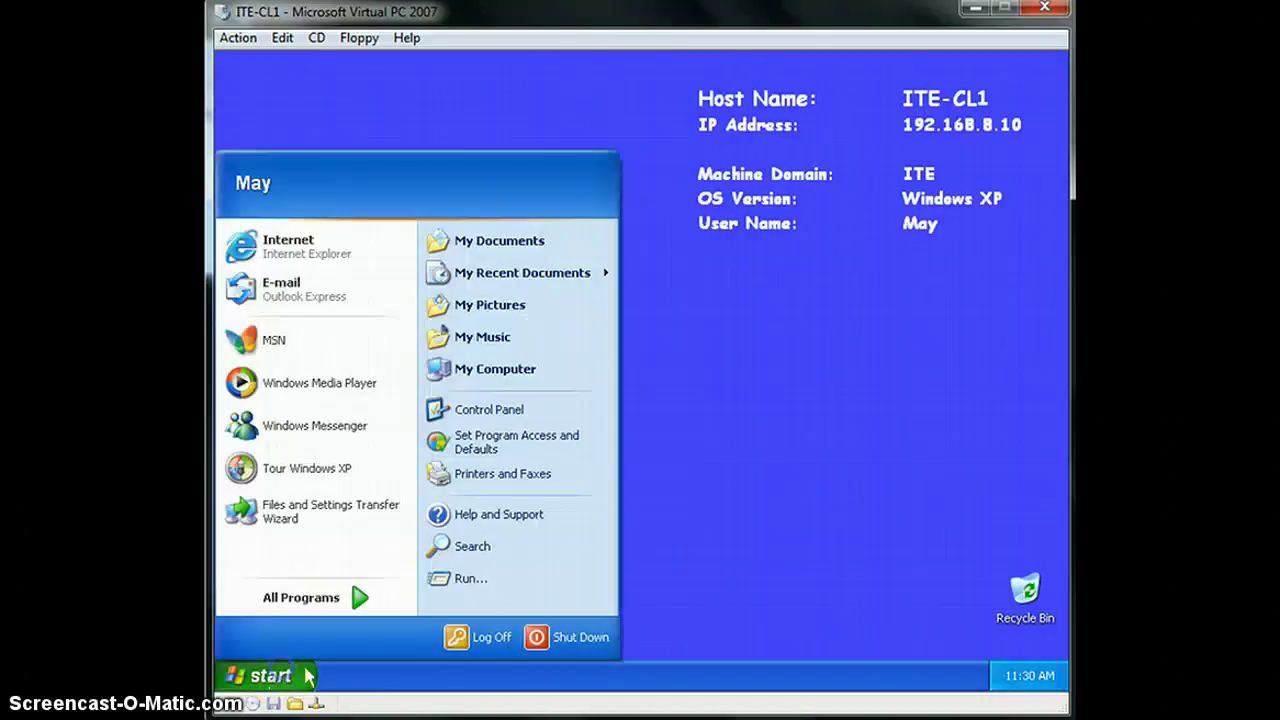
left_click(465, 578)
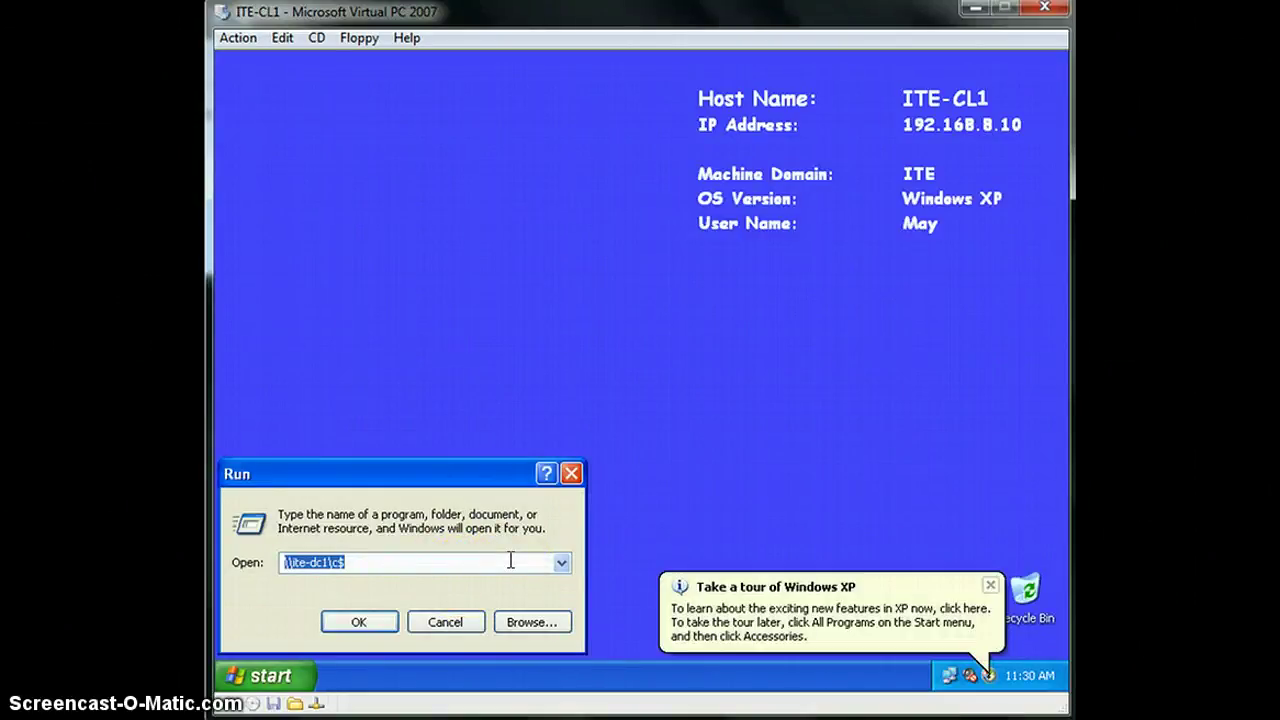
type("\\\\")
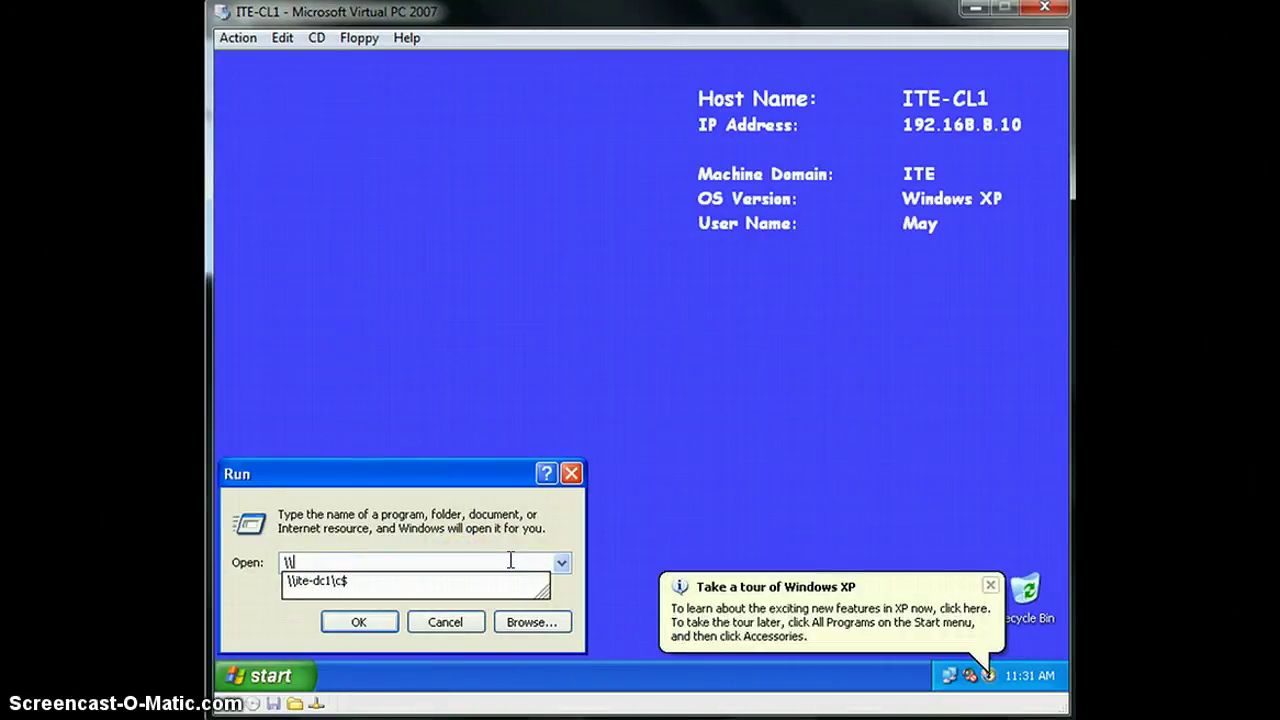
type("ITE-DC1")
type("\\St")
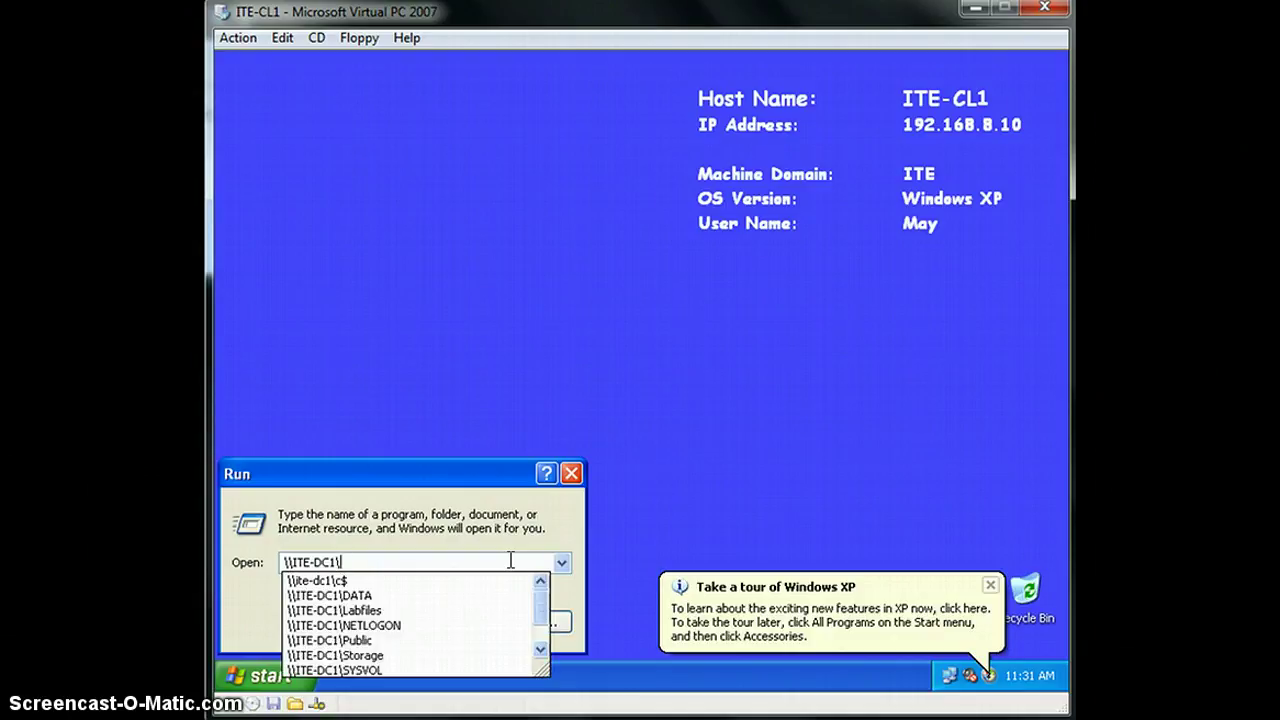
type("orage")
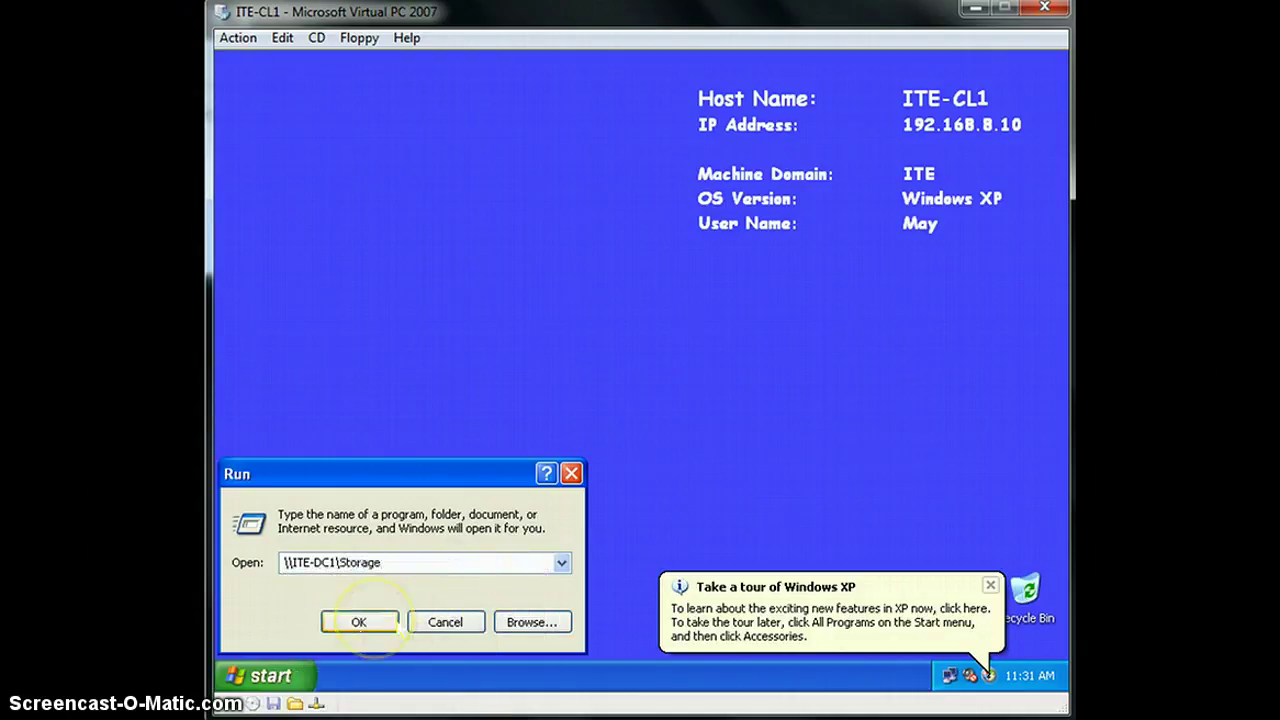
left_click(358, 622)
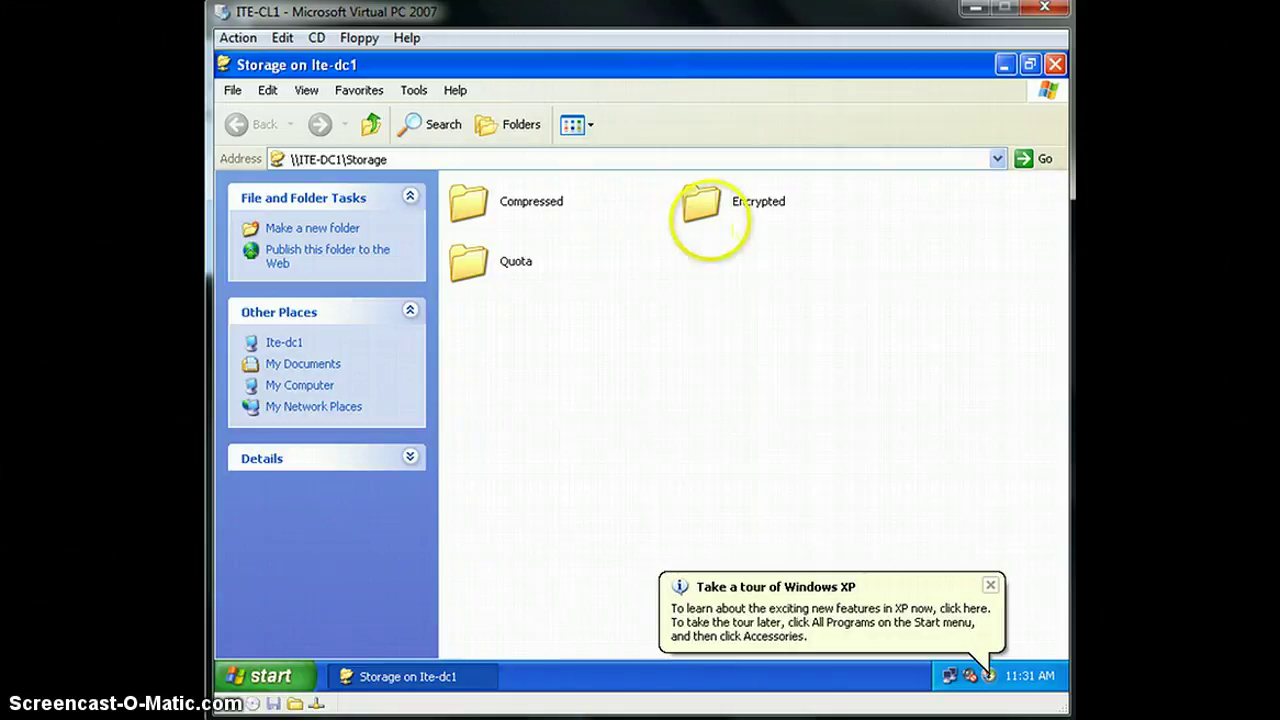
Turn on encryption of contents for the Encrypted folder and apply the change to the folder, subfolders and files.
right_click(710, 205)
left_click(754, 442)
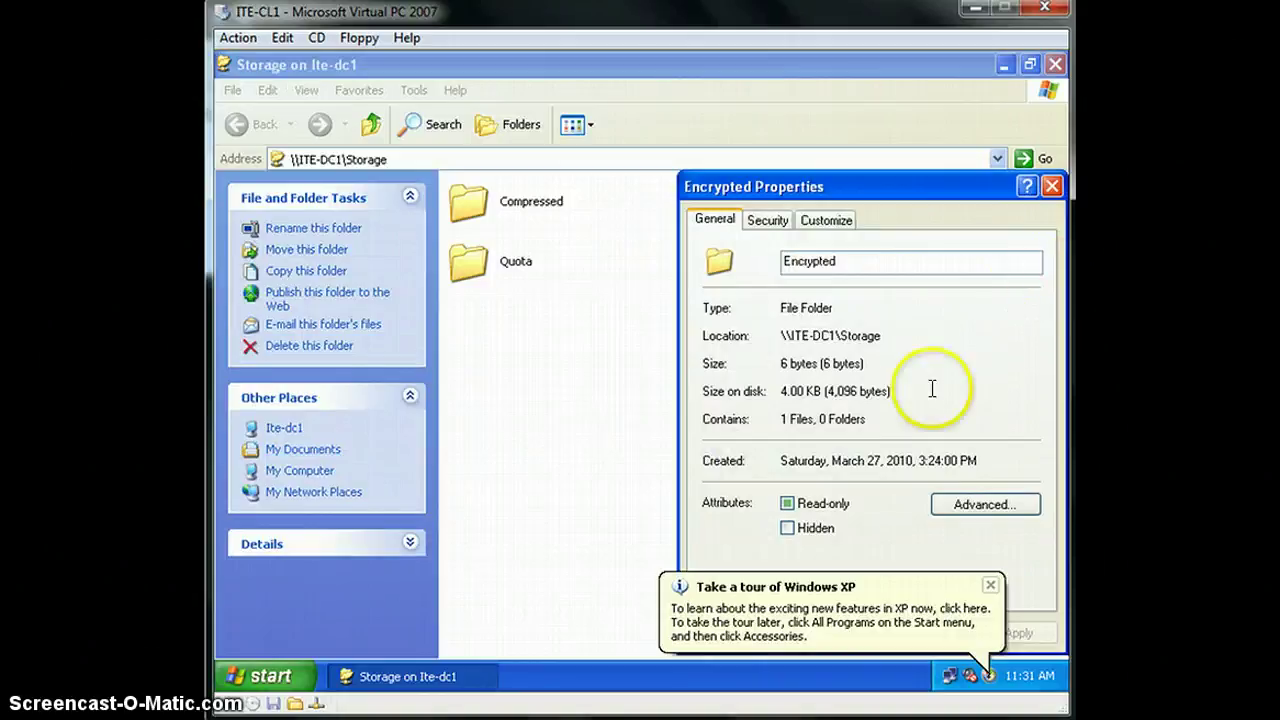
left_click(985, 504)
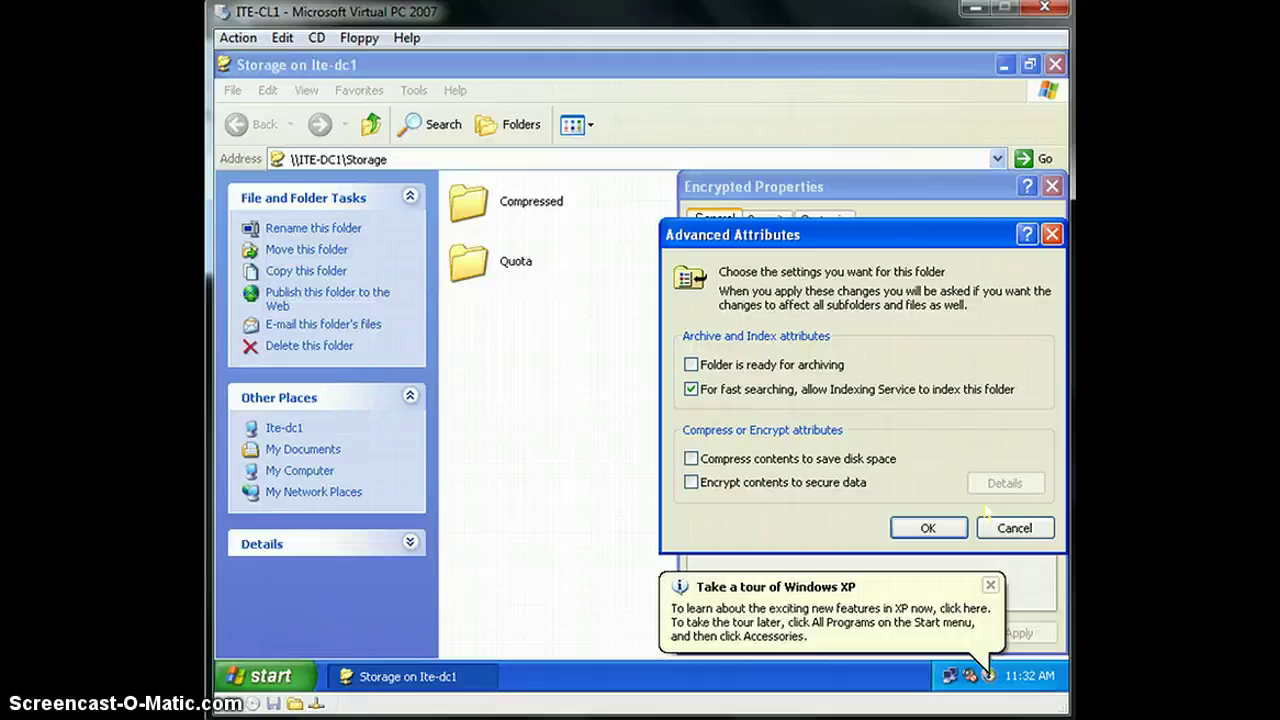
left_click(702, 483)
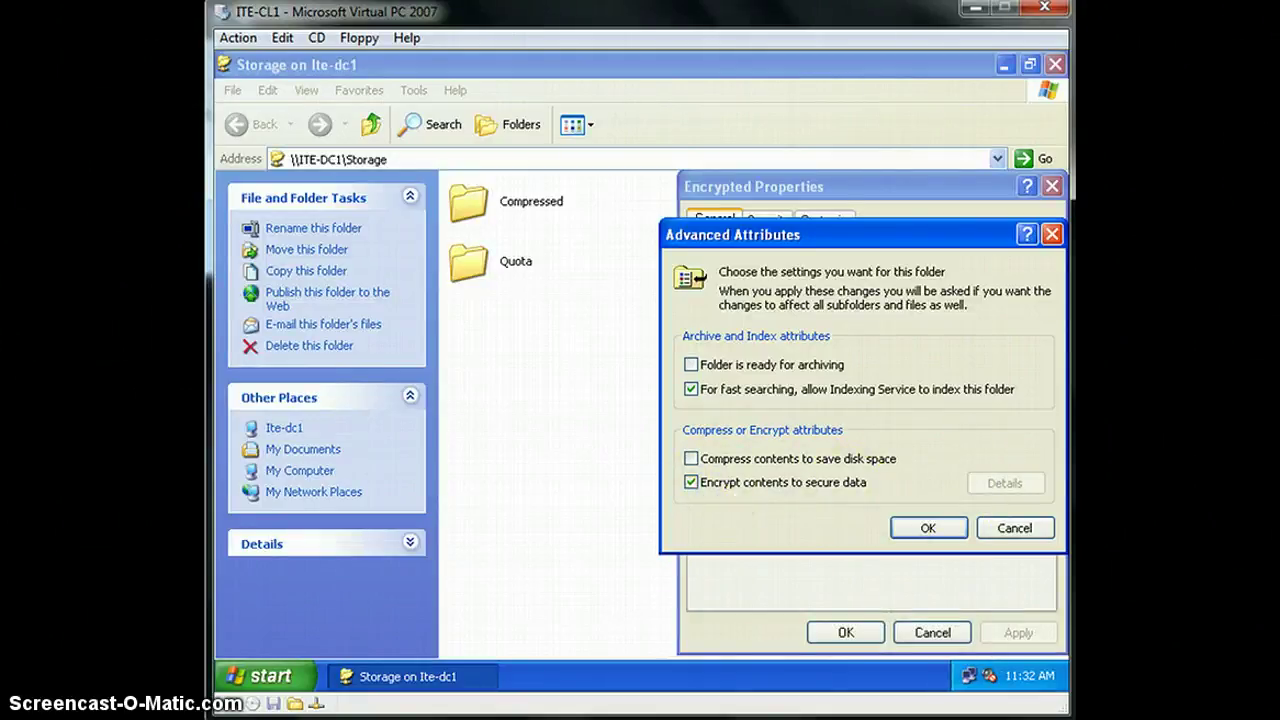
left_click(930, 528)
left_click(846, 632)
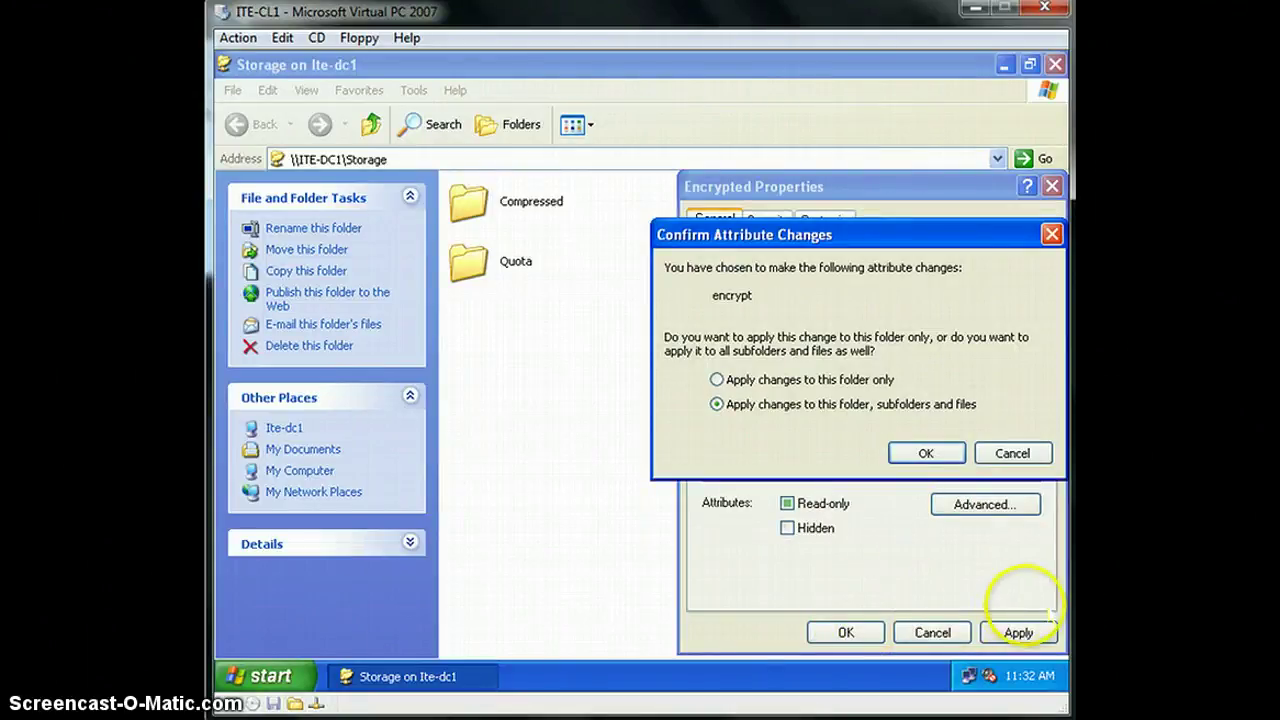
left_click(926, 453)
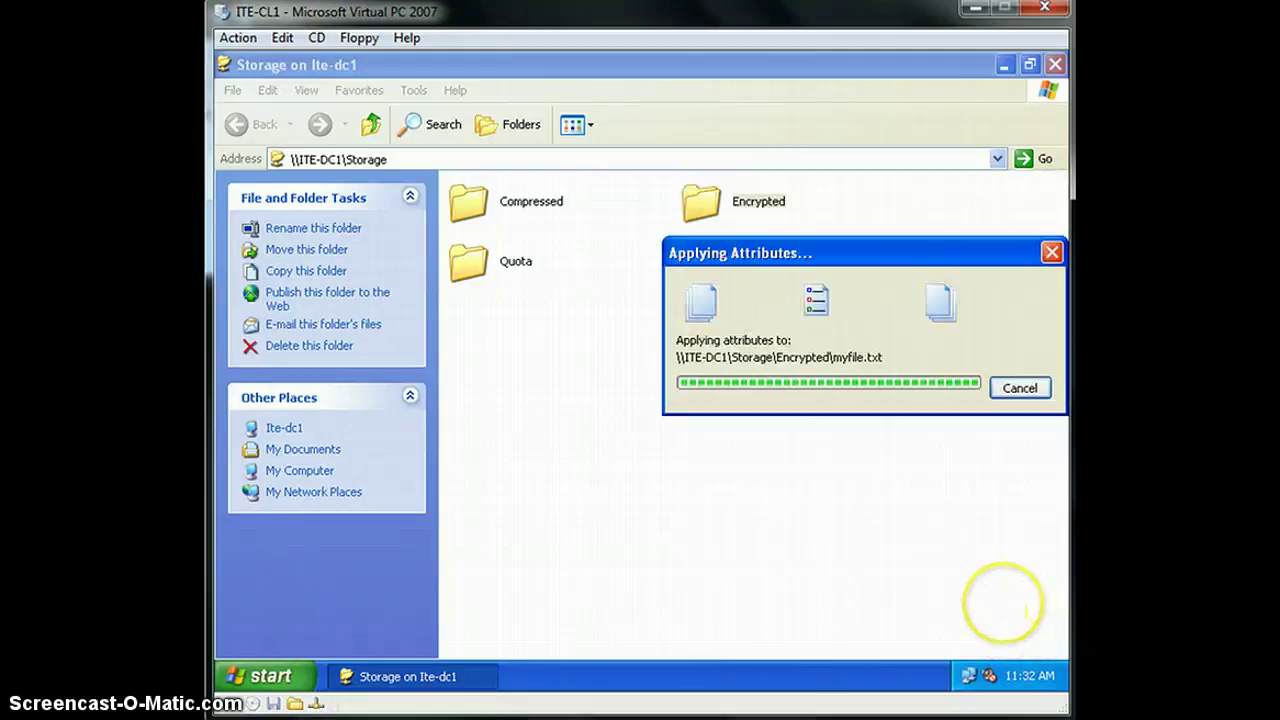
left_click(903, 429)
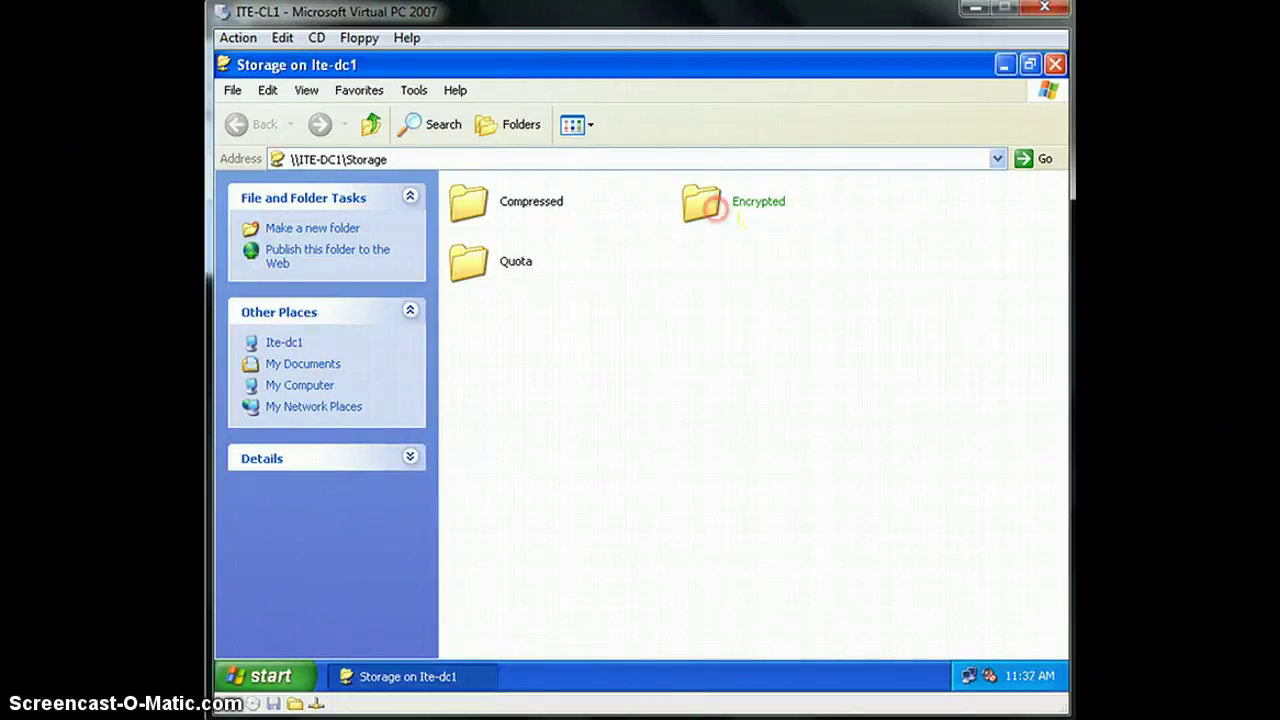
Enter the Encrypted folder and open the myfile text document with Notepad.
right_click(714, 207)
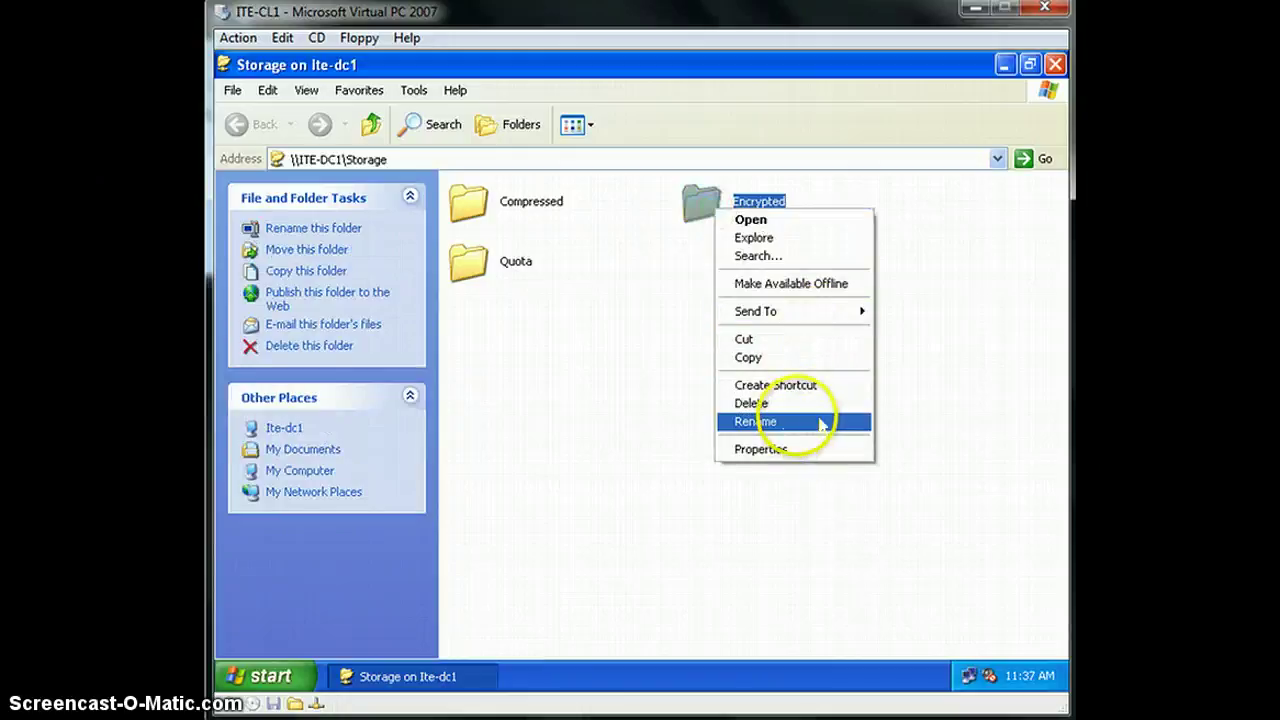
double_click(702, 198)
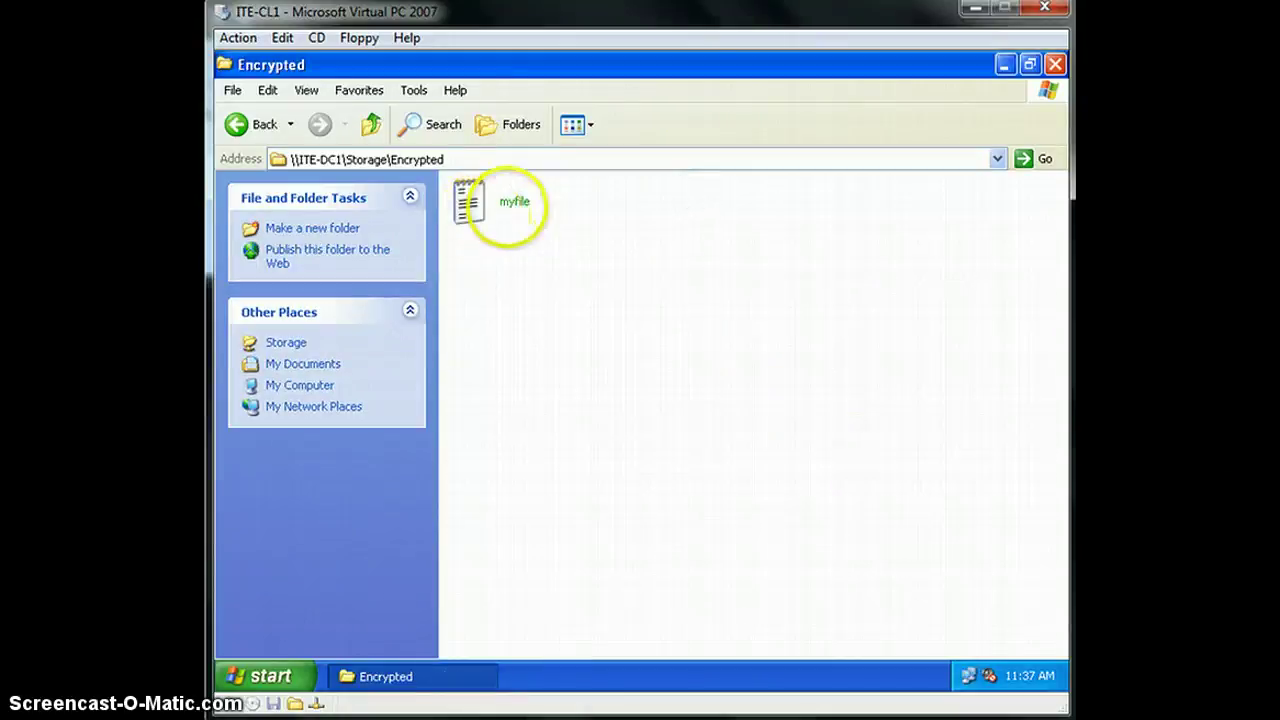
right_click(470, 200)
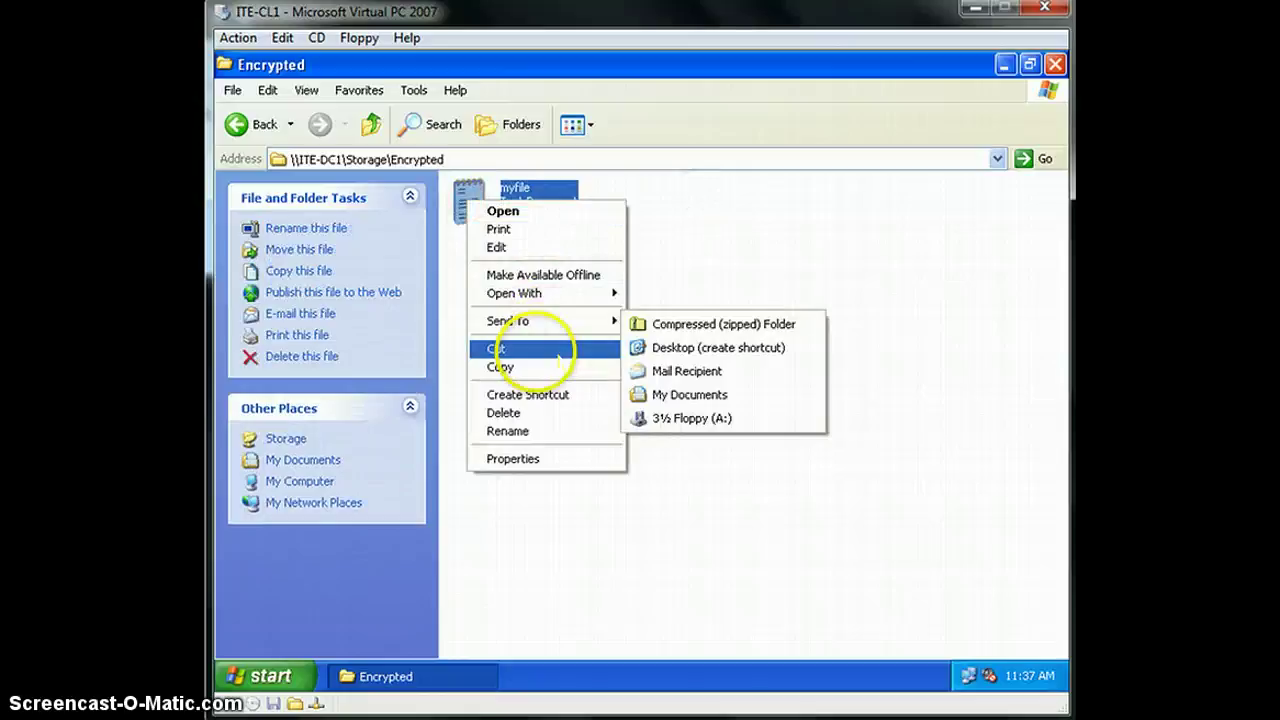
mouse_move(575, 330)
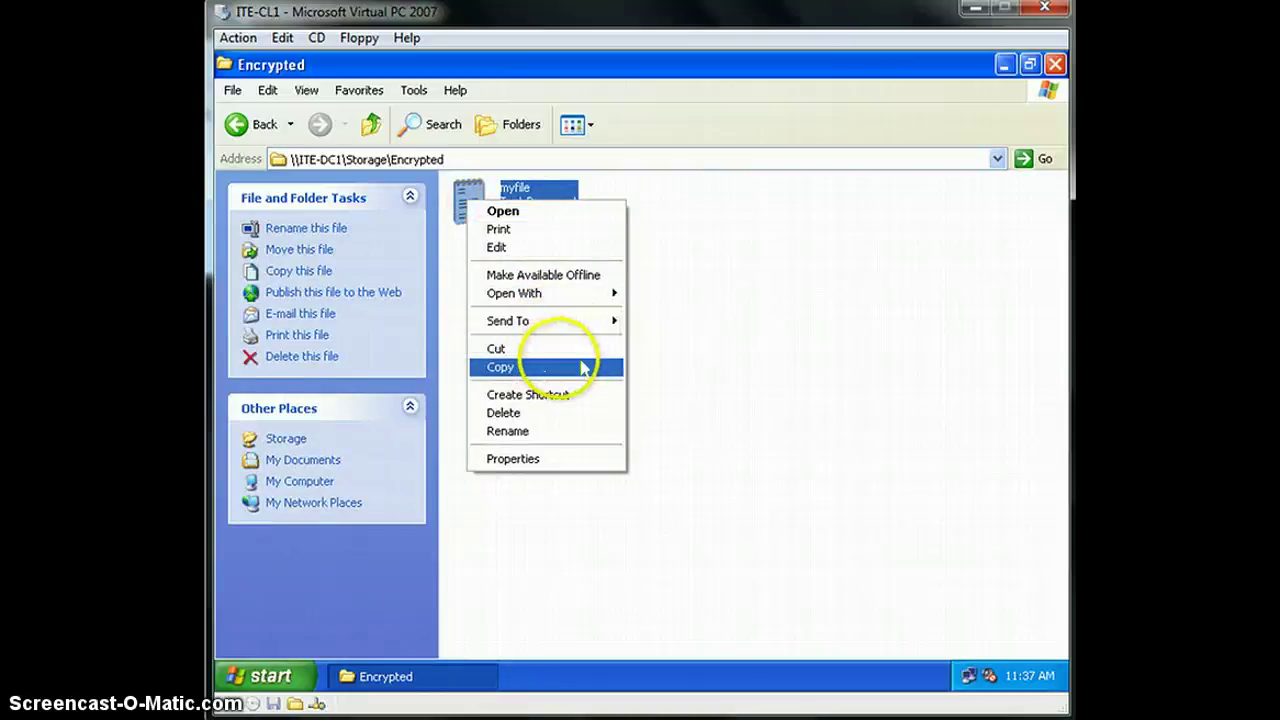
mouse_move(603, 298)
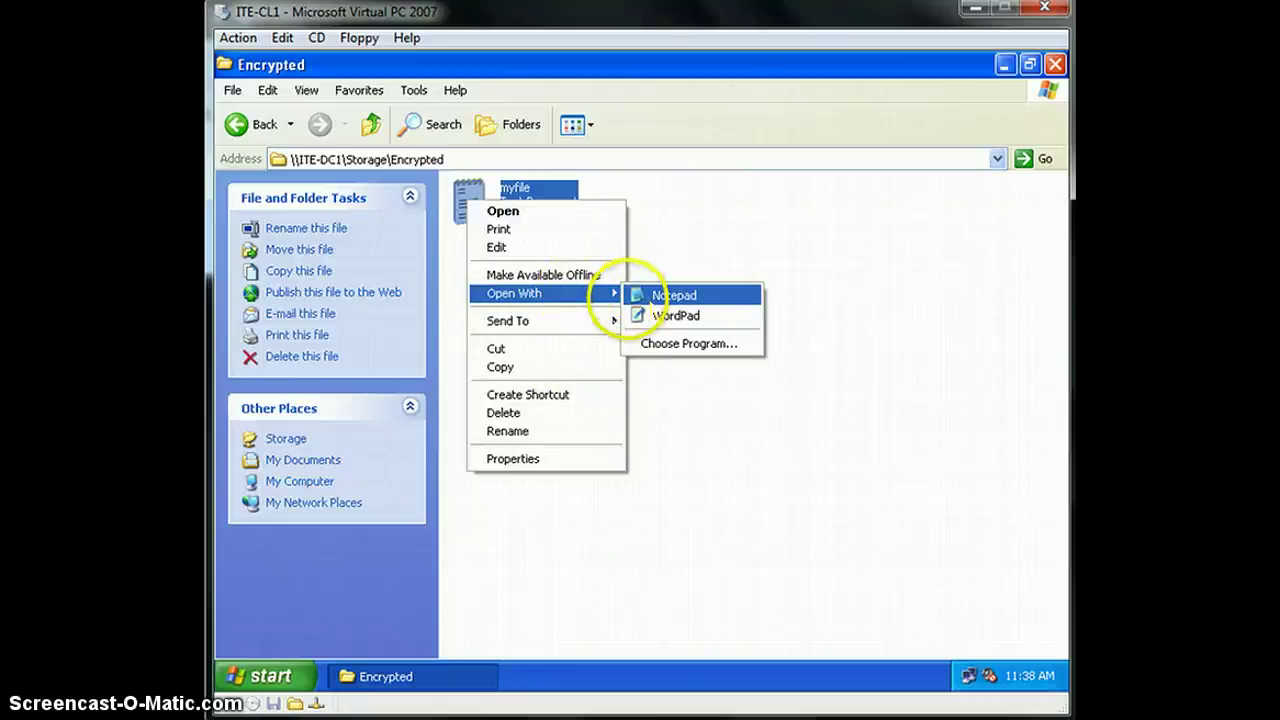
left_click(645, 297)
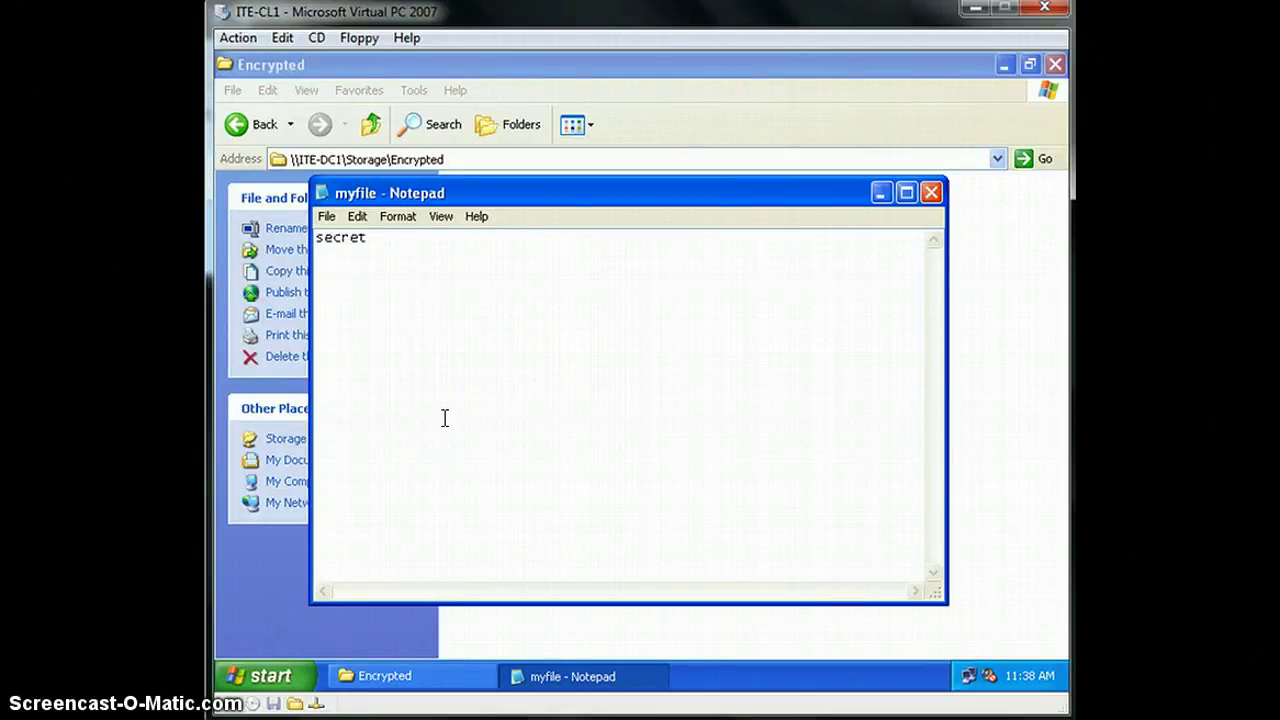
Save the myfile document in place under its existing name.
left_click(434, 251)
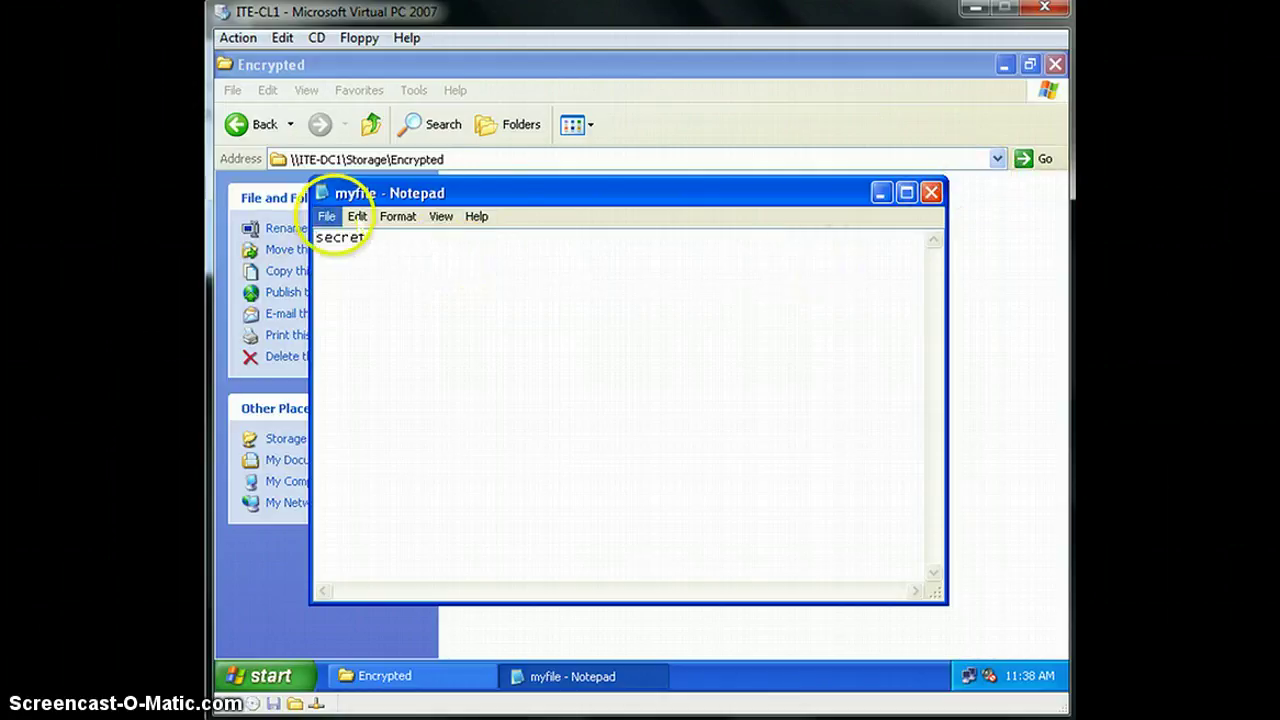
left_click(328, 217)
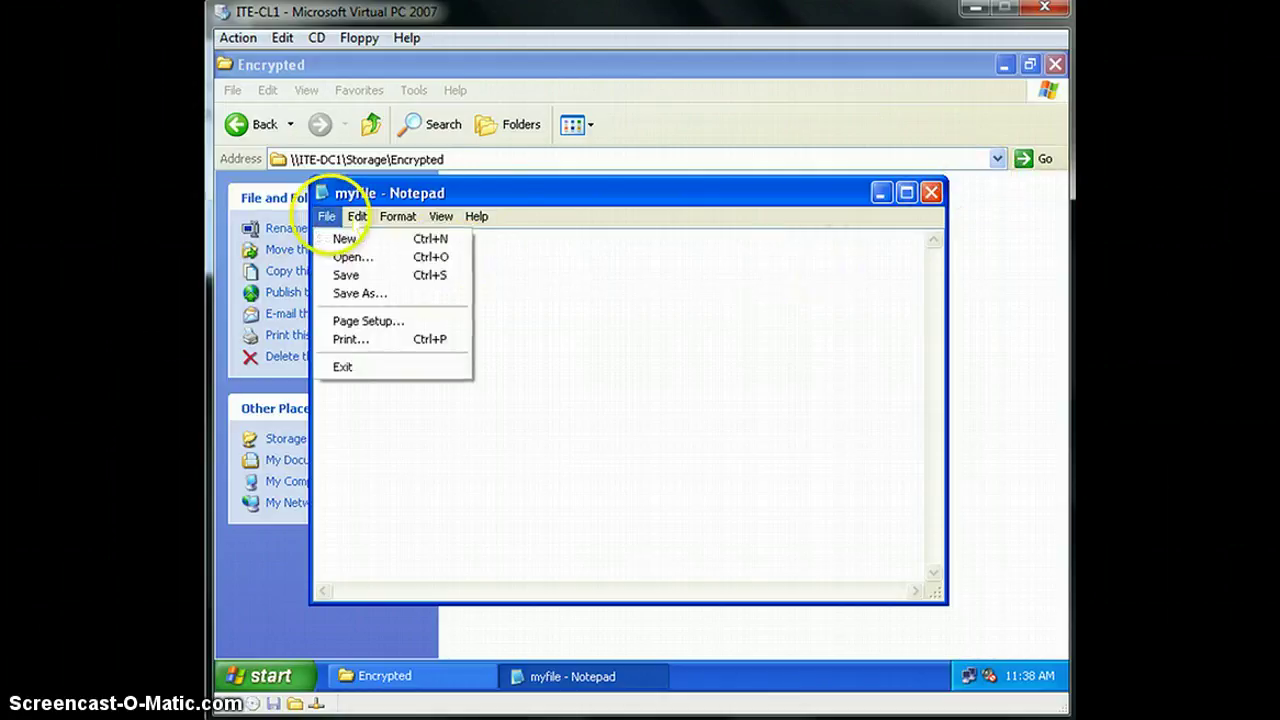
left_click(345, 275)
left_click(378, 260)
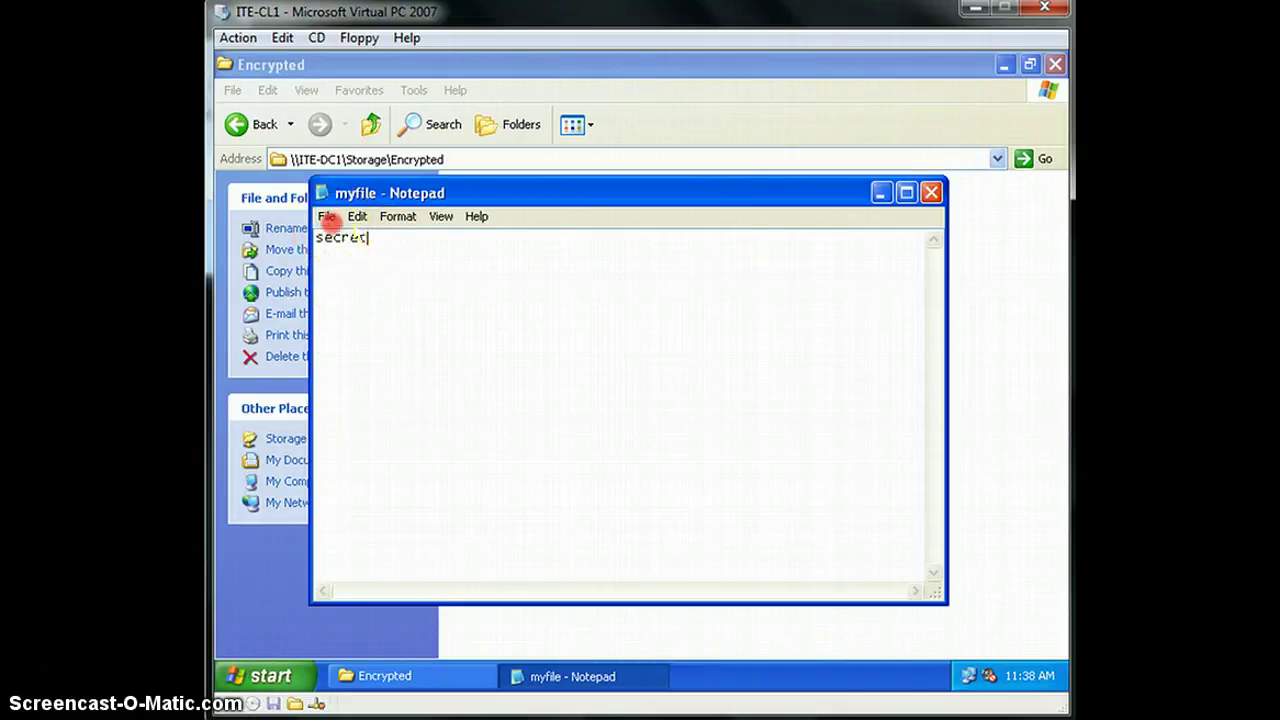
Save a copy of the document as confidential.txt in the Encrypted folder and close Notepad.
left_click(327, 217)
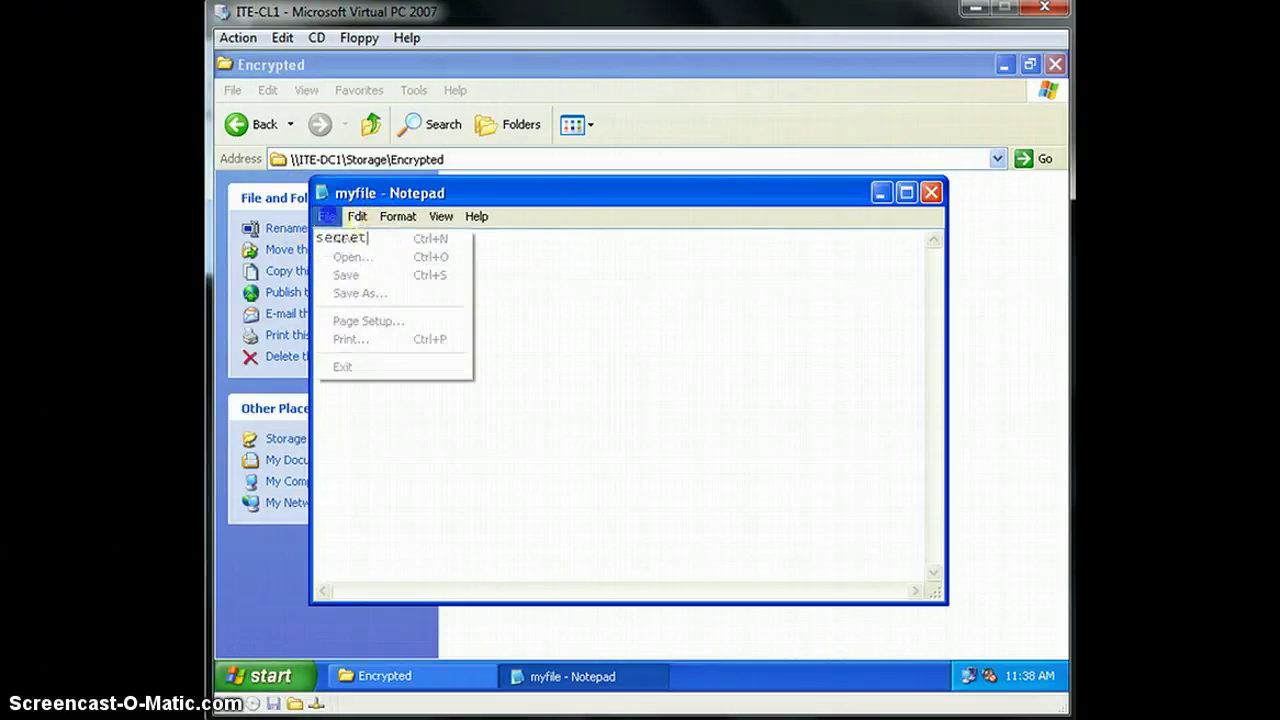
left_click(352, 293)
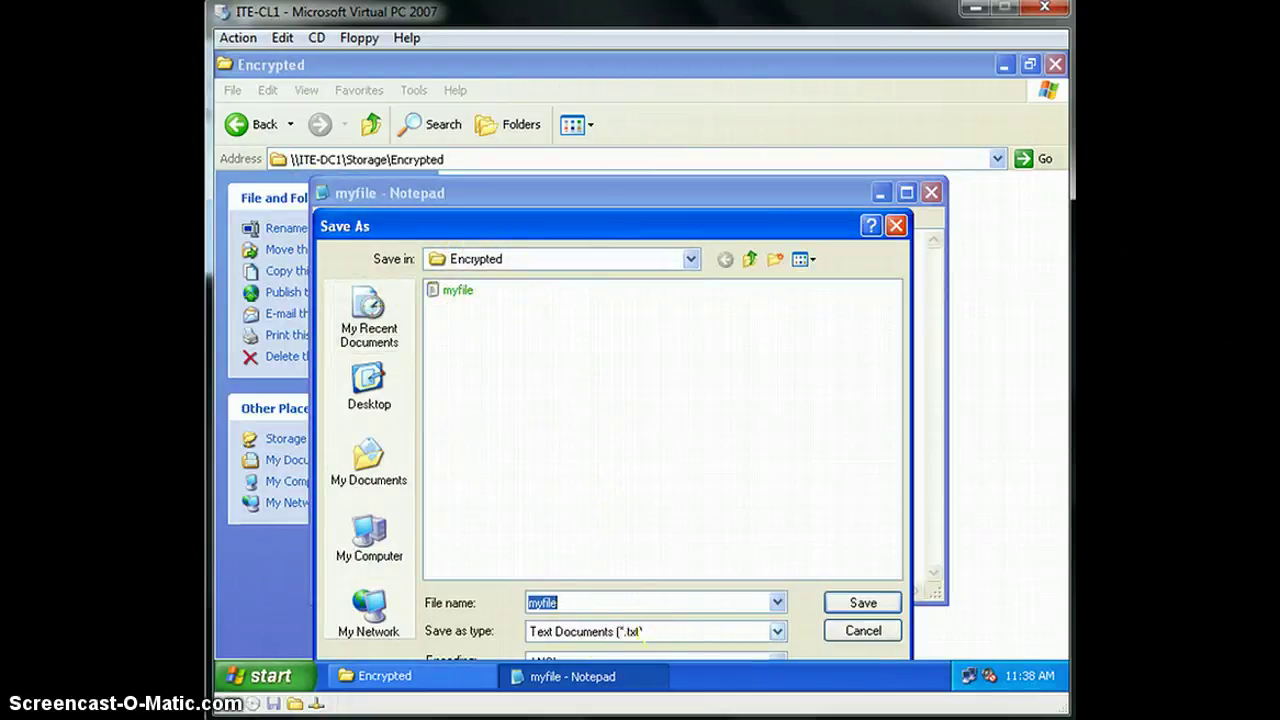
type("confidential.txt")
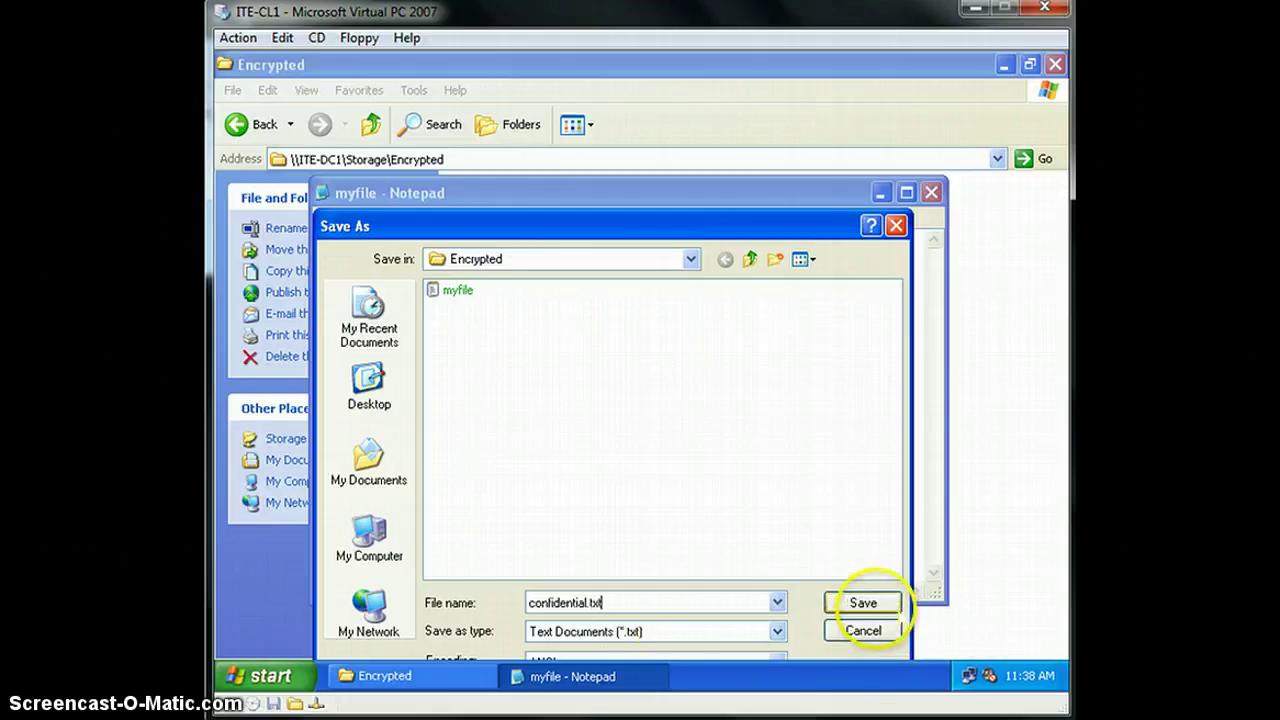
left_click(863, 604)
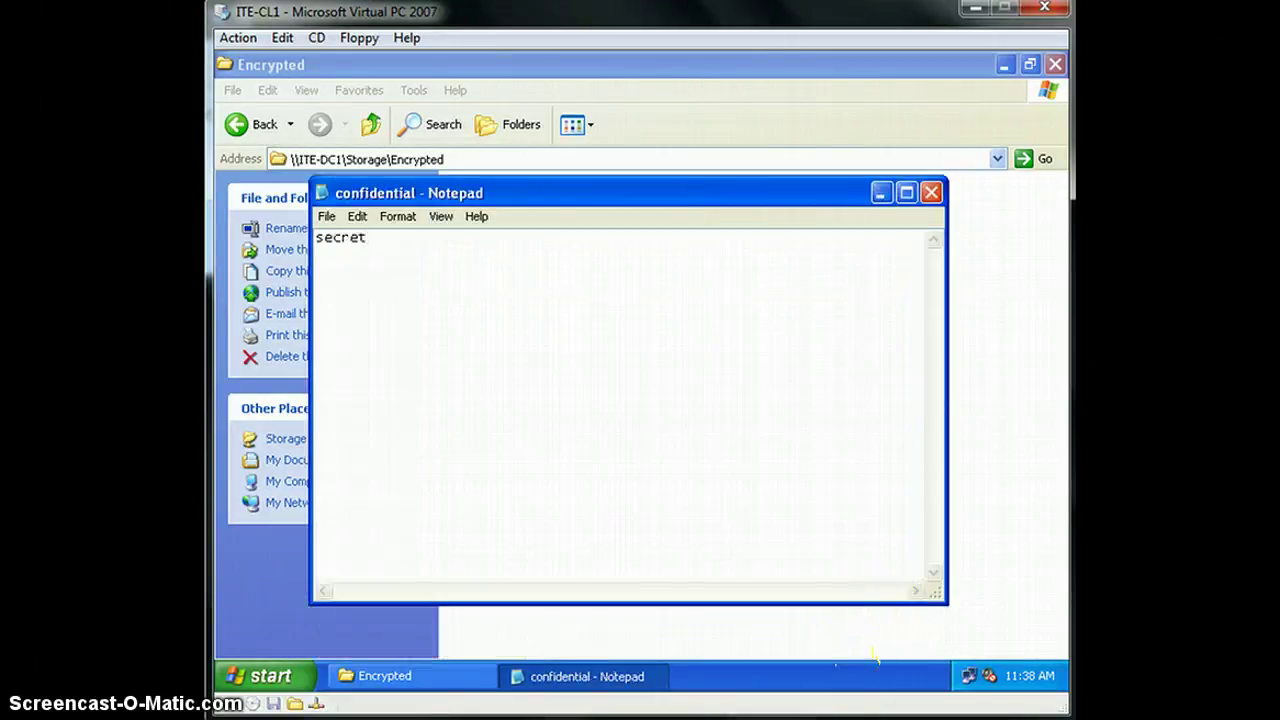
left_click(931, 192)
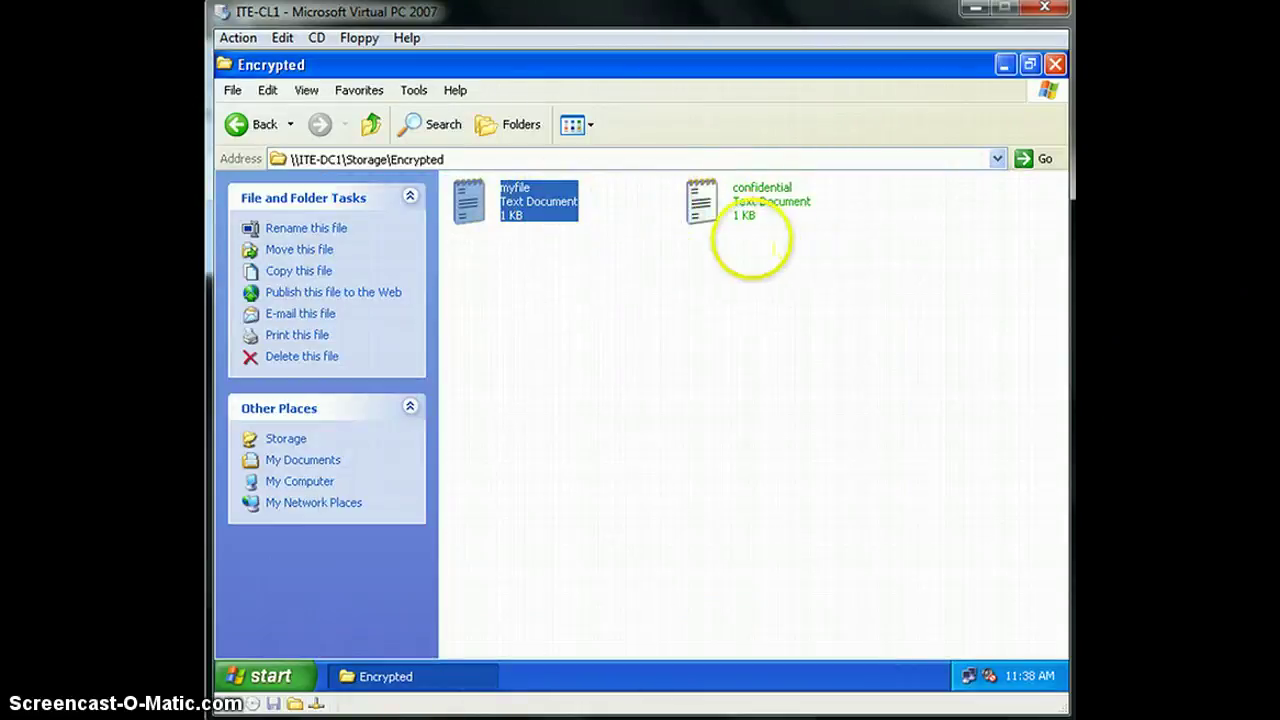
left_click(746, 252)
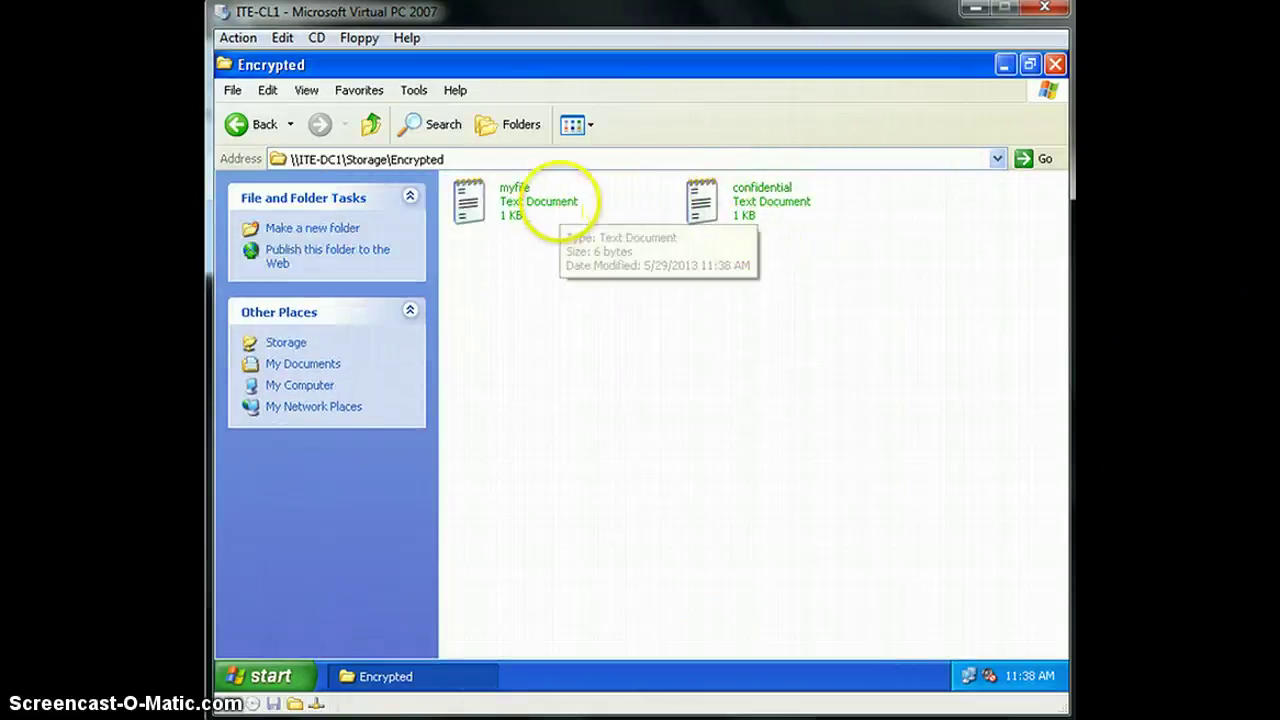
right_click(563, 202)
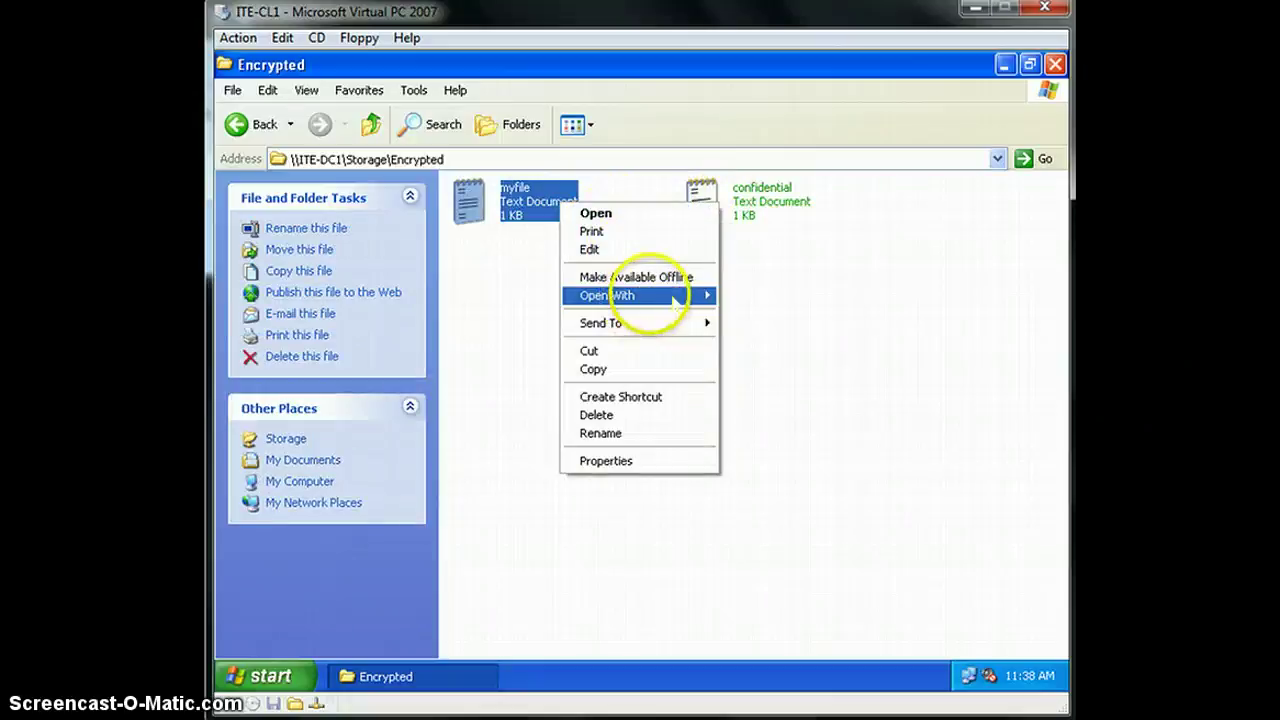
mouse_move(692, 300)
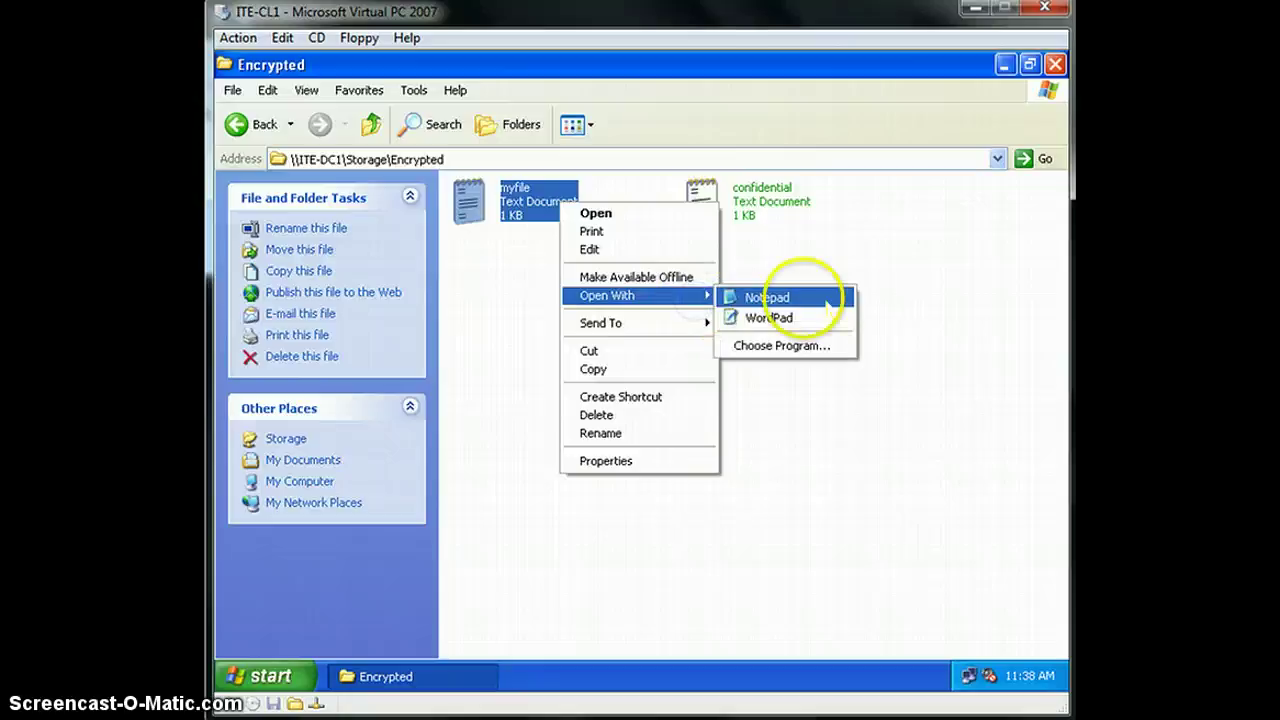
left_click(895, 262)
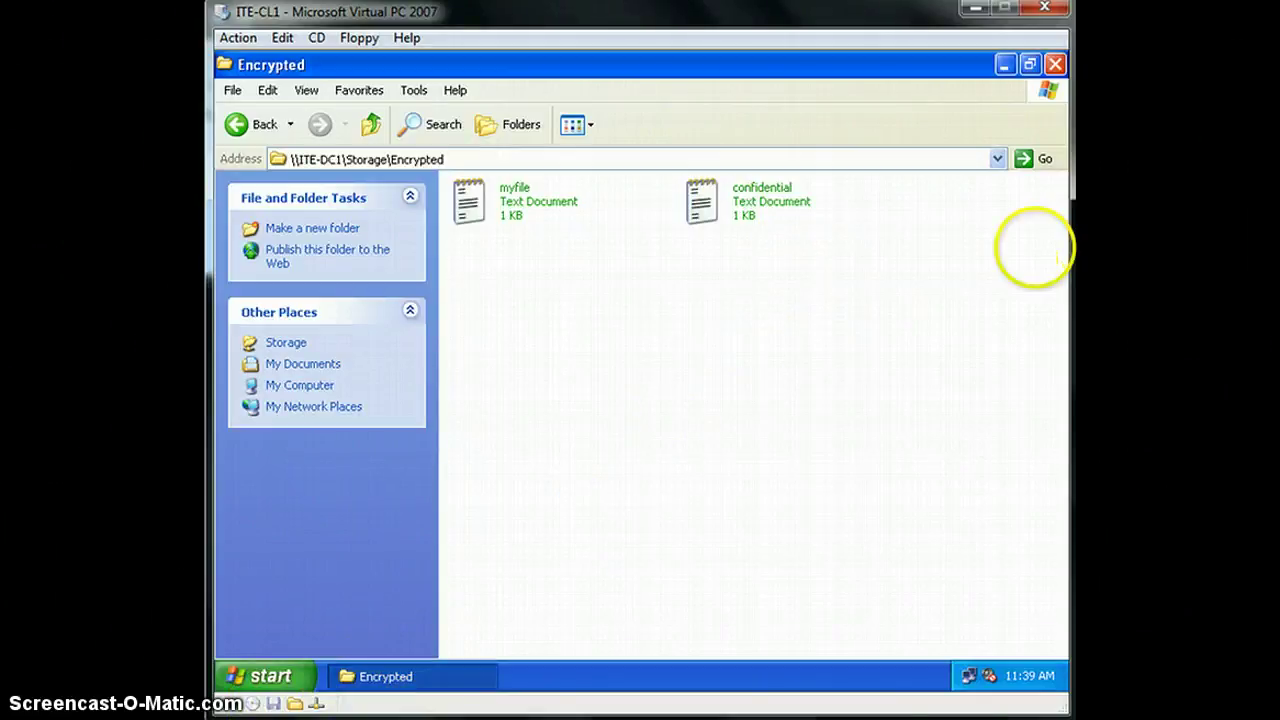
Log the current domain user off client ITE-CL1 and confirm the logoff.
left_click(262, 678)
left_click(457, 634)
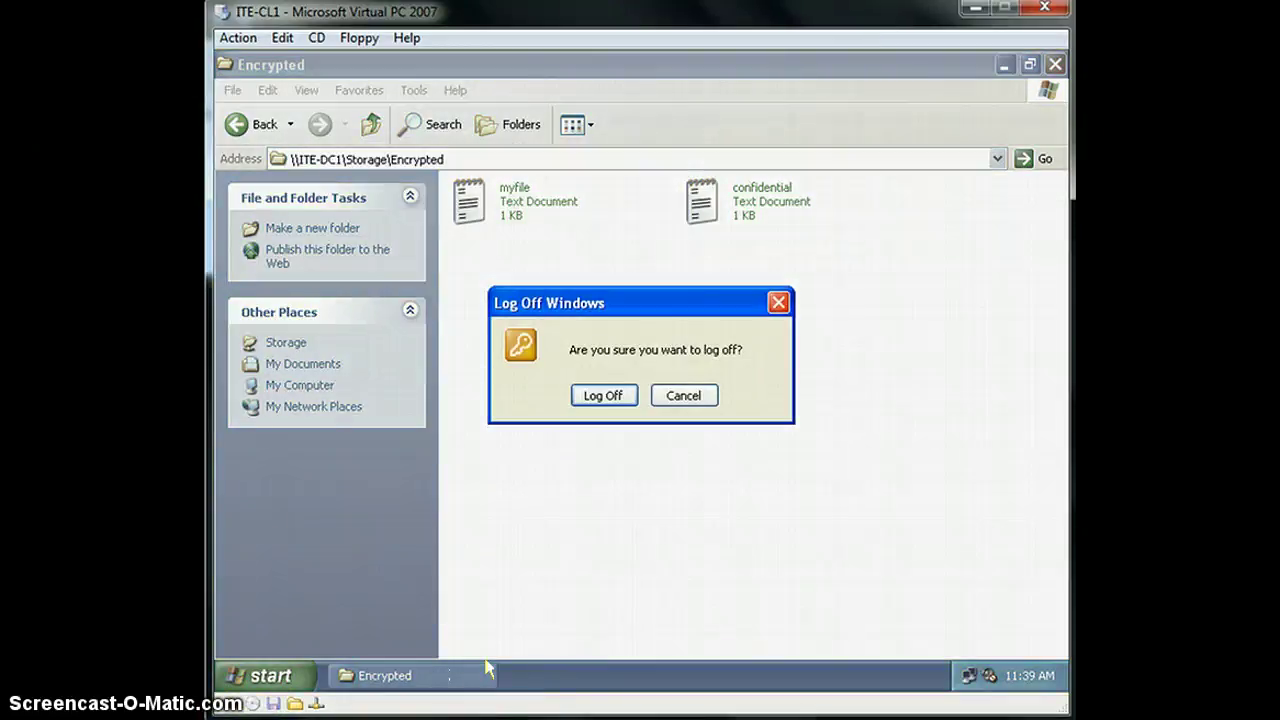
left_click(605, 395)
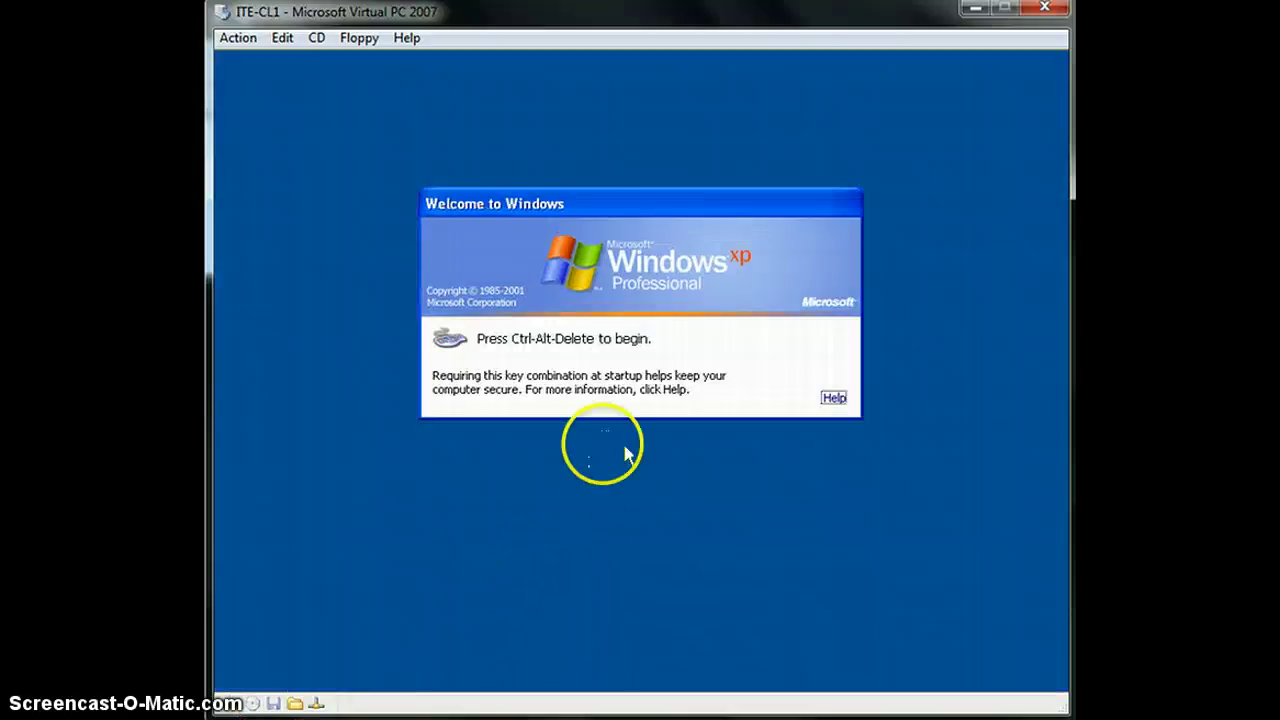
Log on to ITE-CL1 as the second ITE domain user, entering that account's user name and password.
left_click(232, 37)
left_click(288, 96)
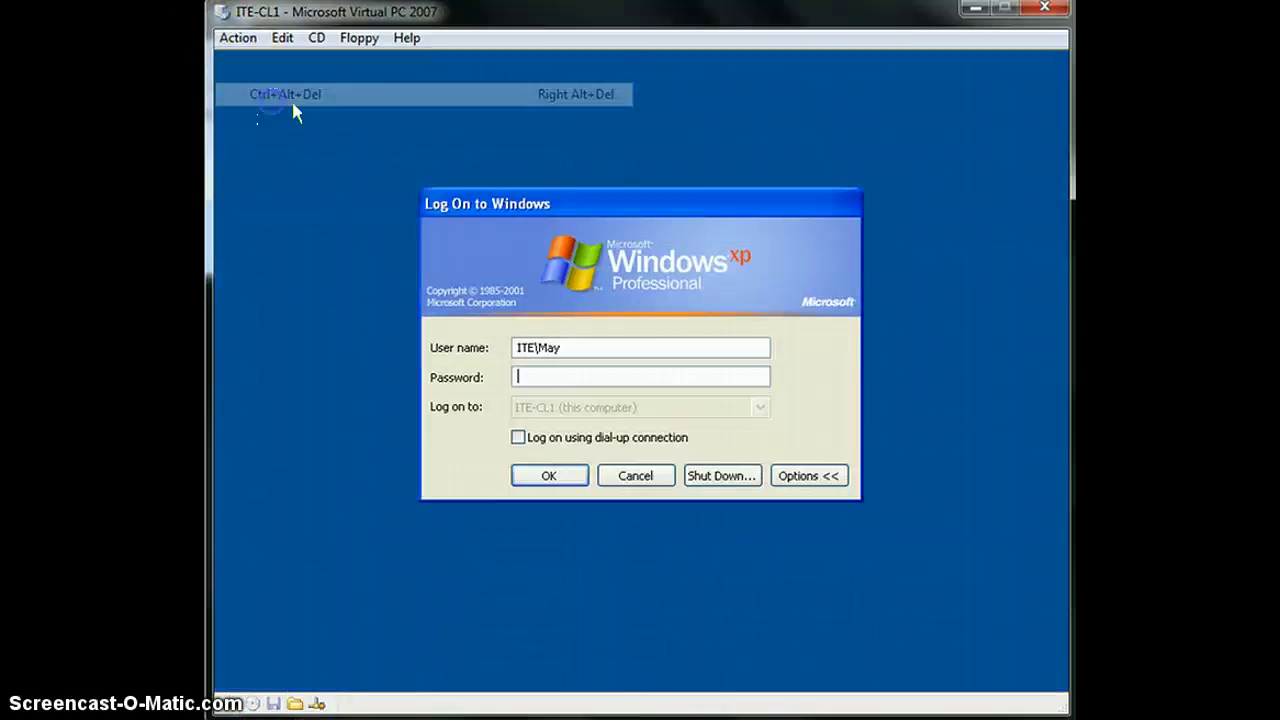
left_click(569, 347)
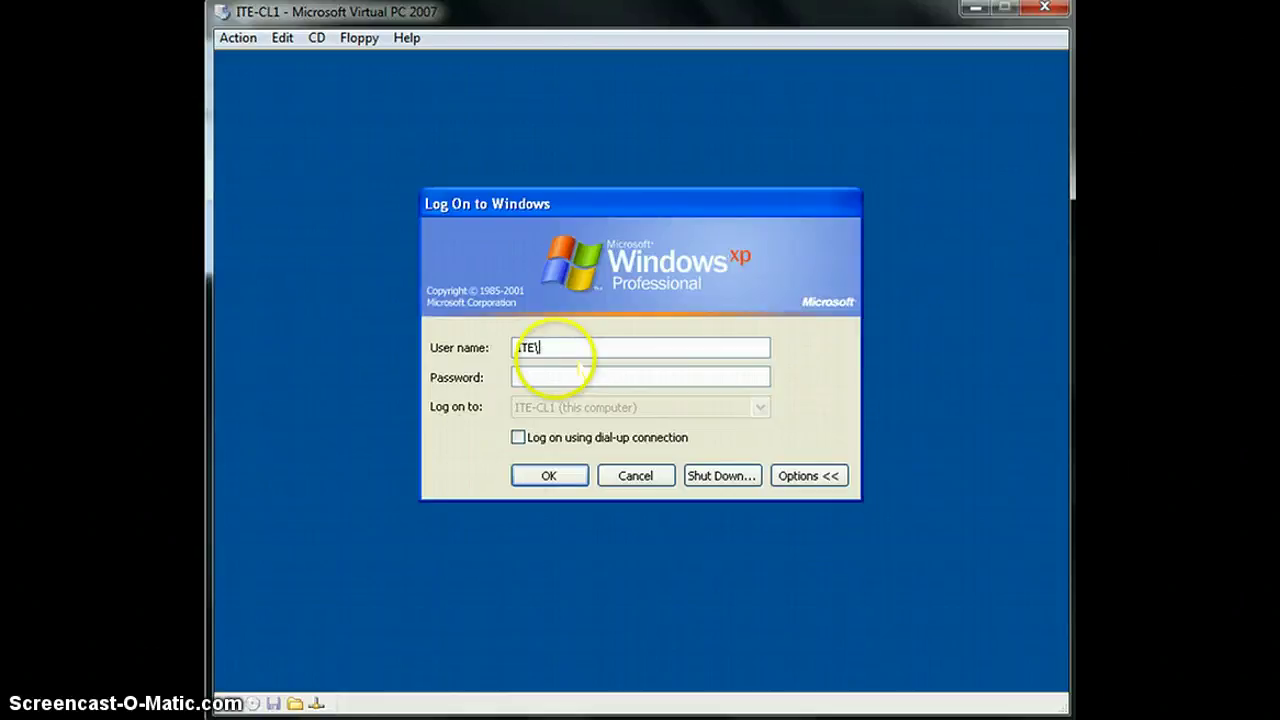
left_click(556, 376)
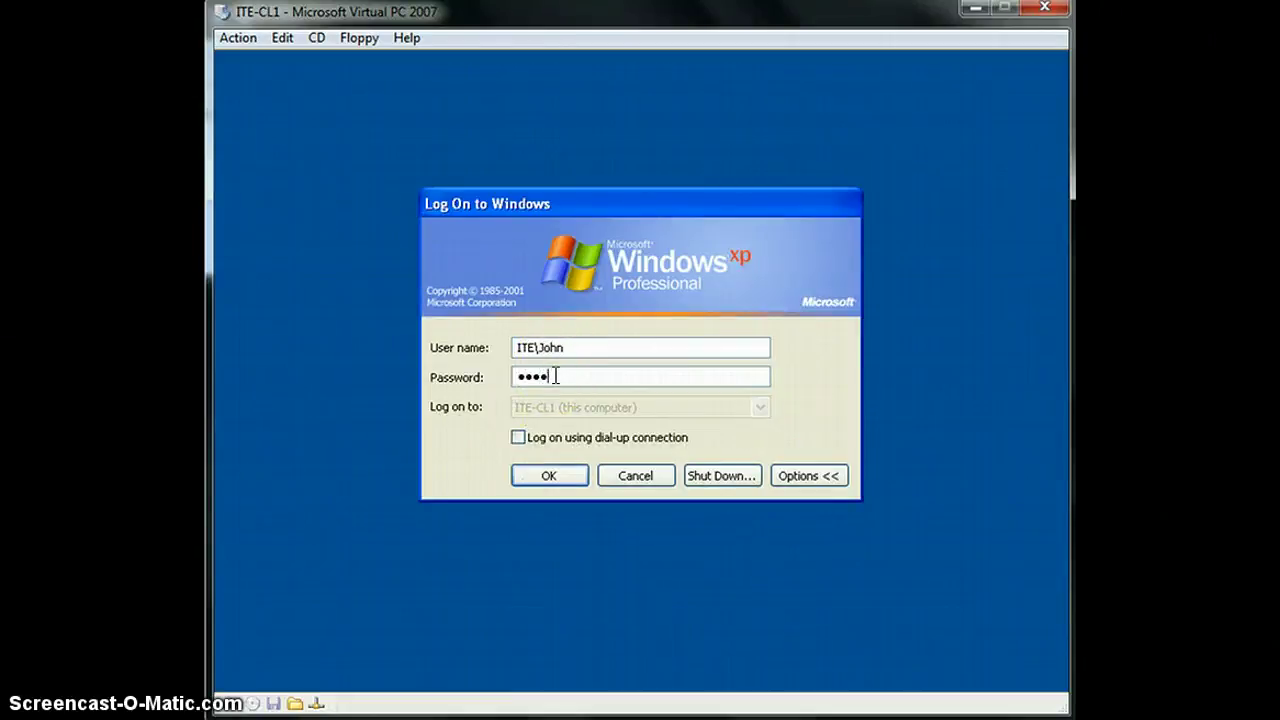
key("Return")
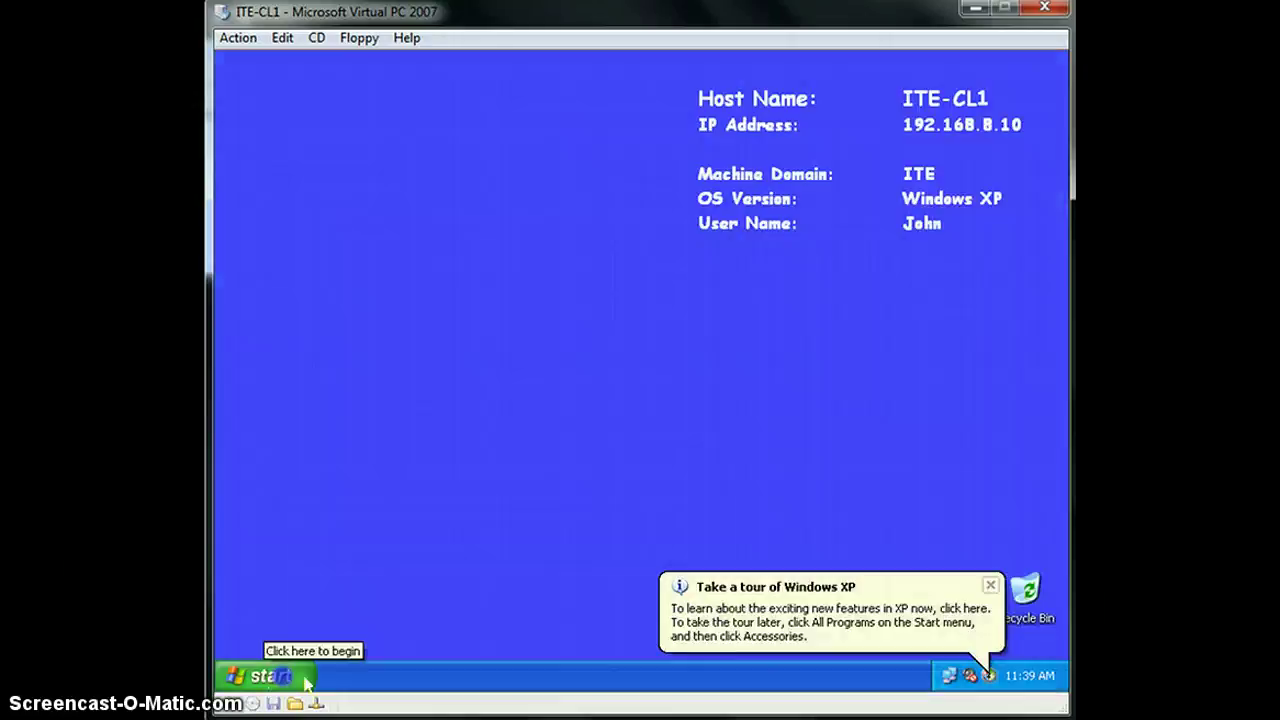
Open the shared folder \\ITE-DC1\Storage\Encrypted from the Run dialog.
left_click(306, 680)
left_click(488, 586)
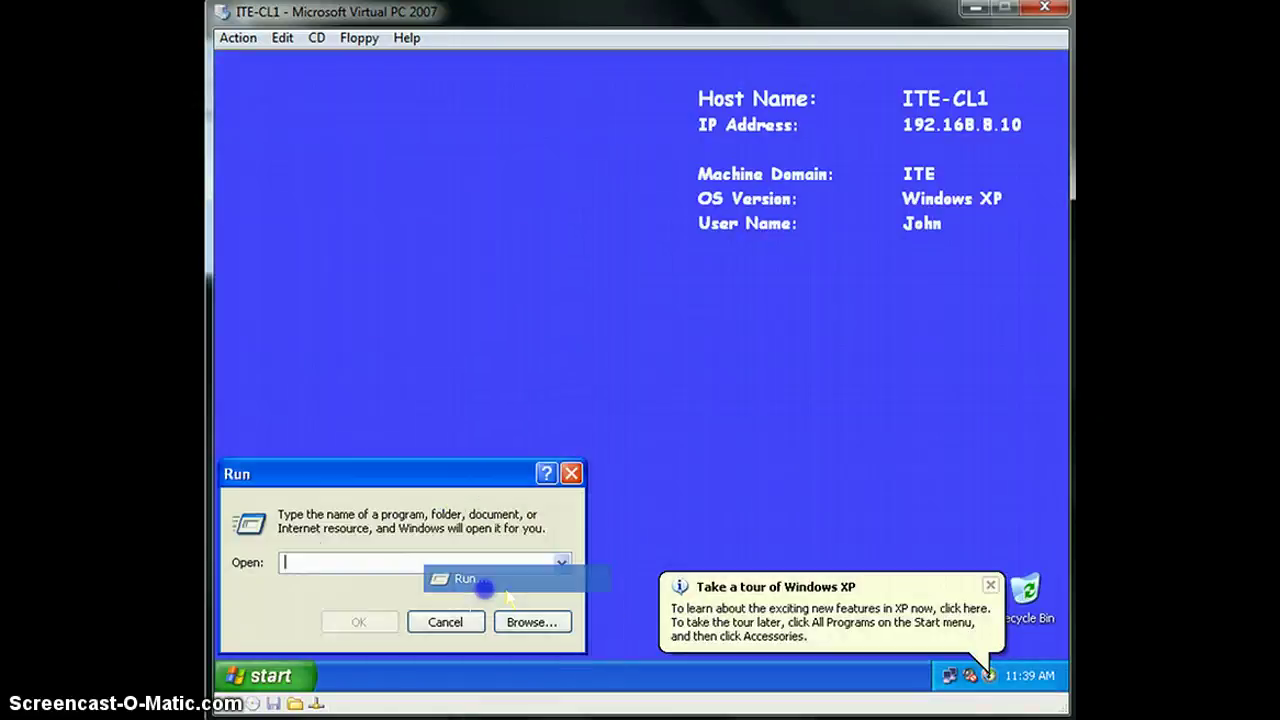
left_click(575, 526)
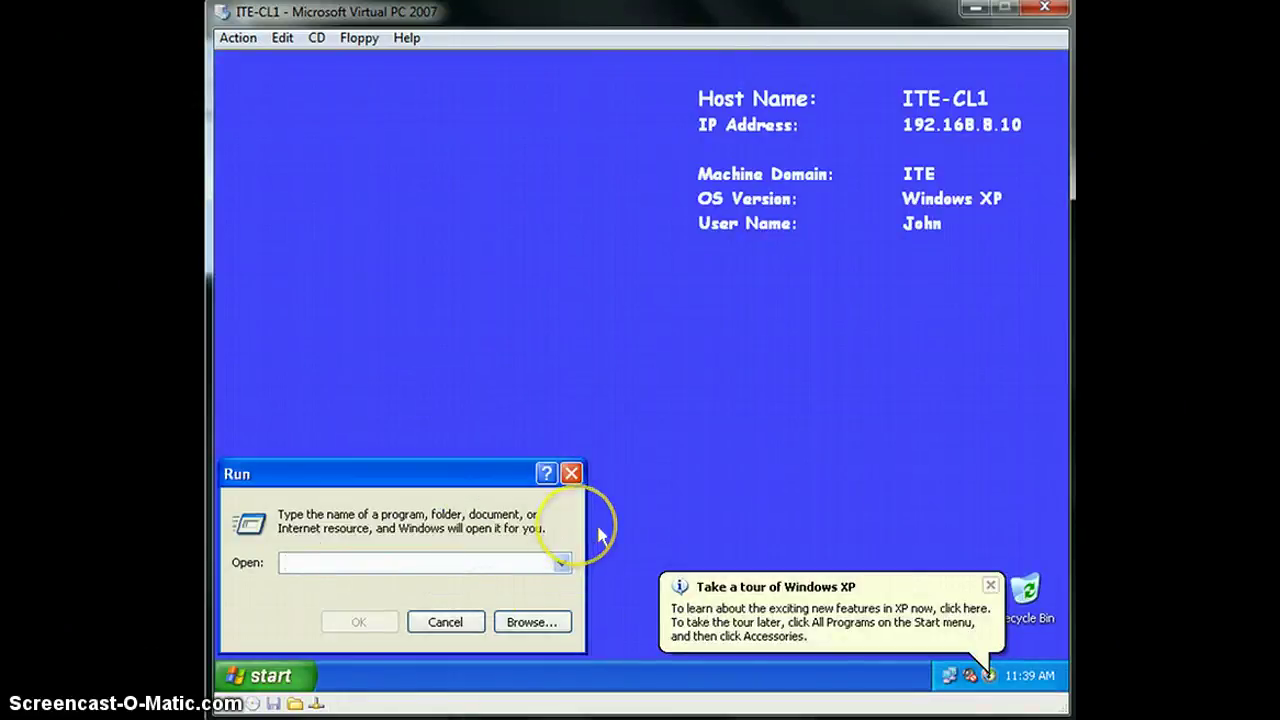
type("\\\\")
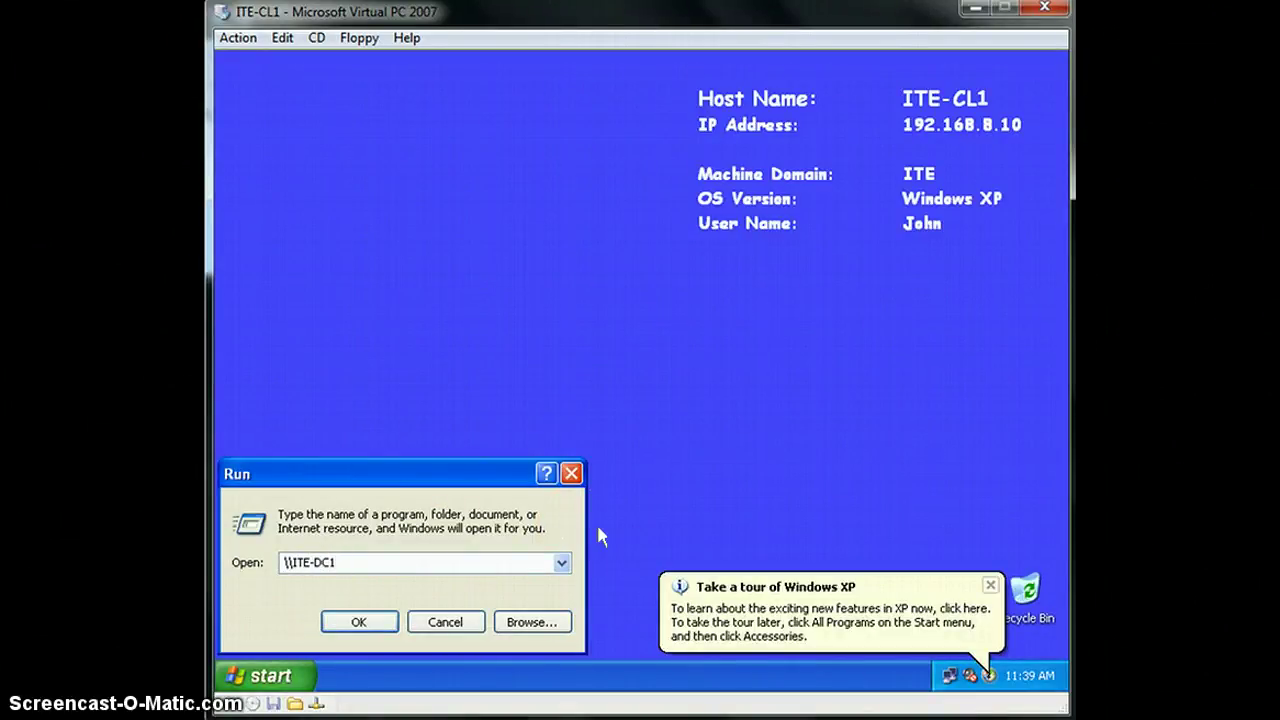
type("ITE-DC1\\St")
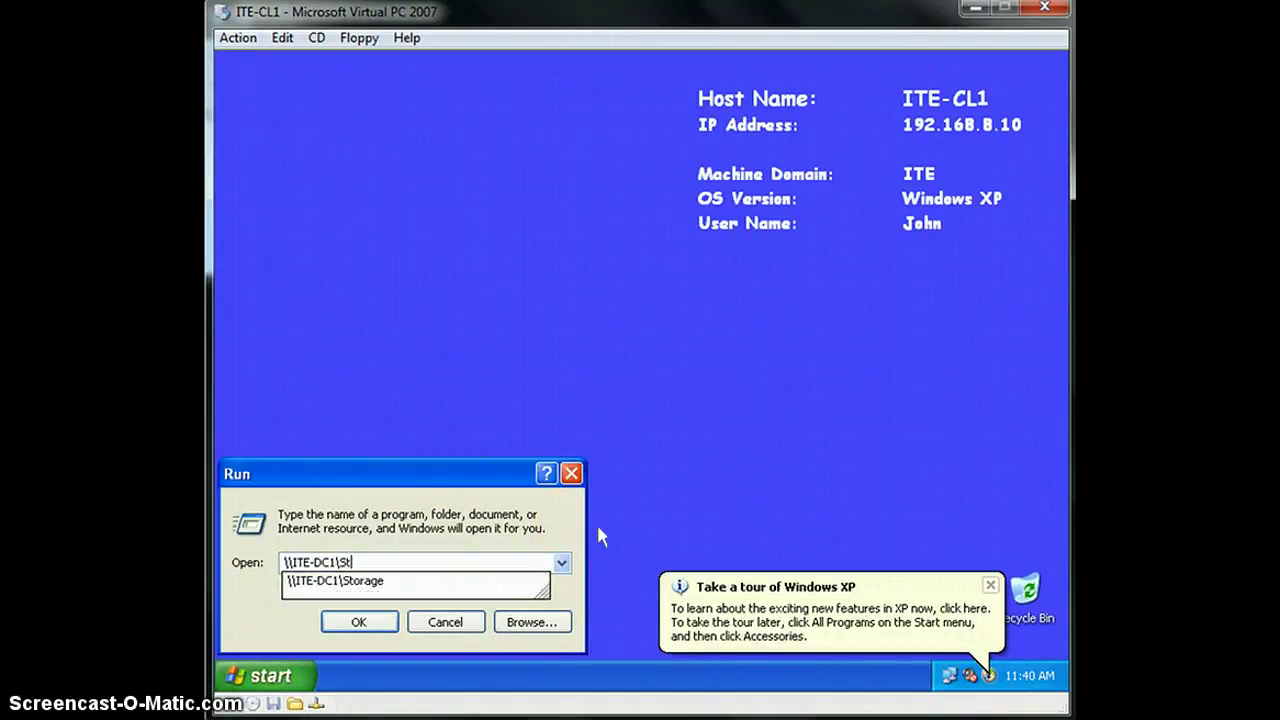
type("orage")
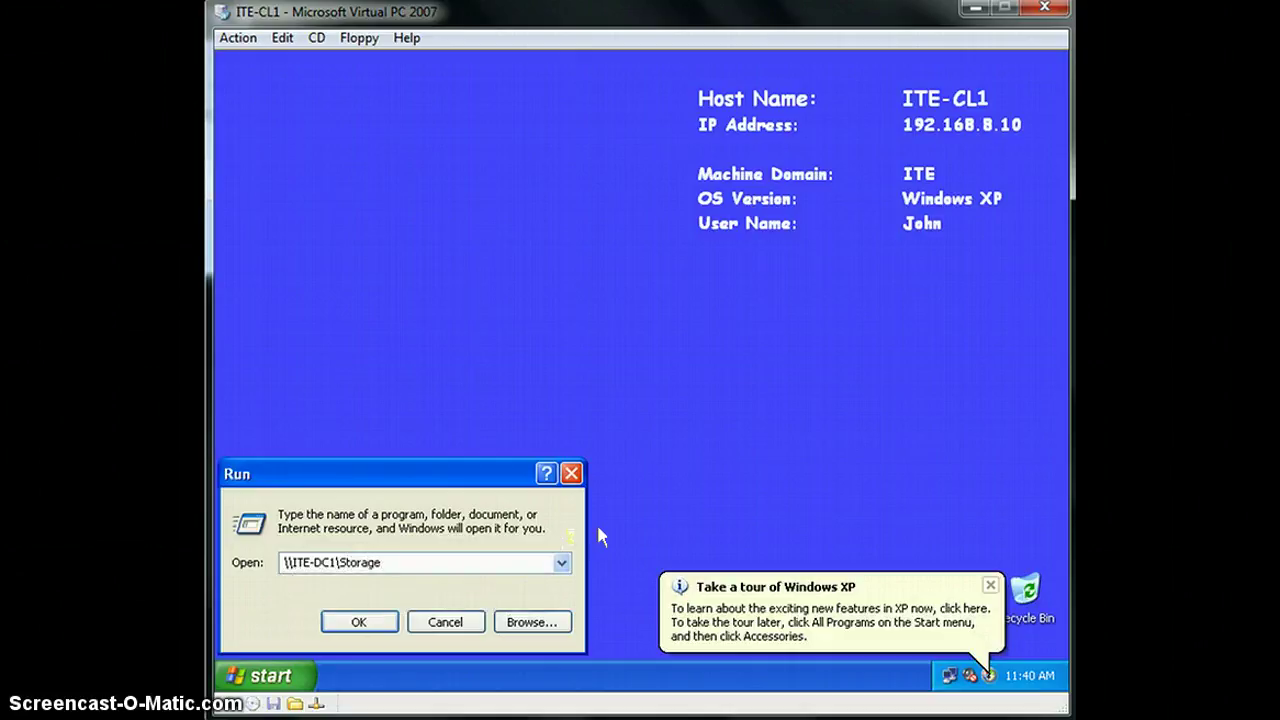
type("\\")
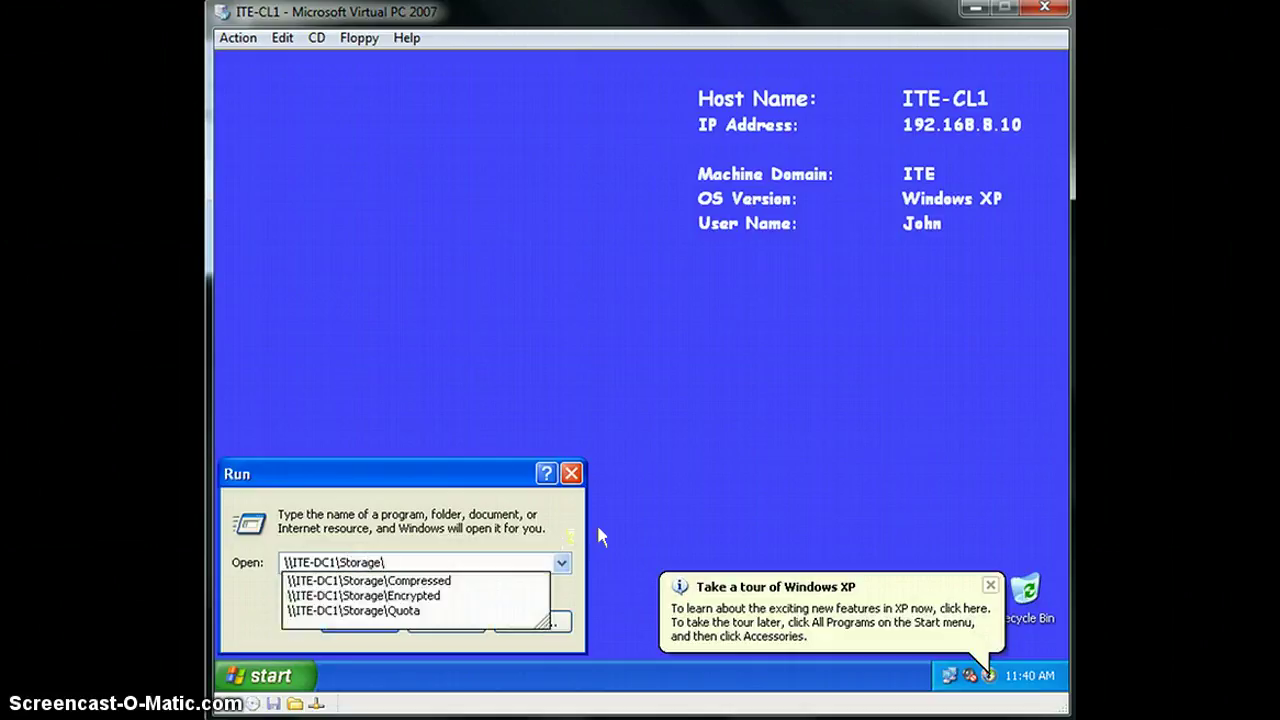
type("Encrypted")
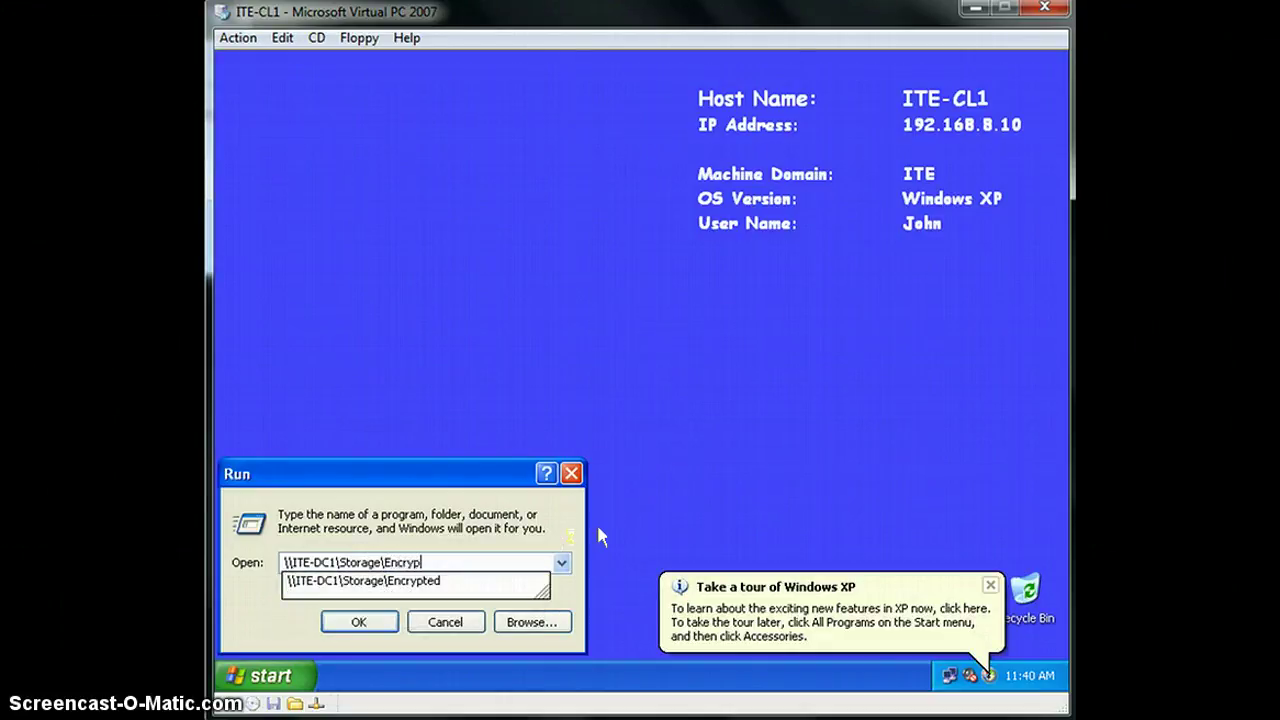
left_click(385, 622)
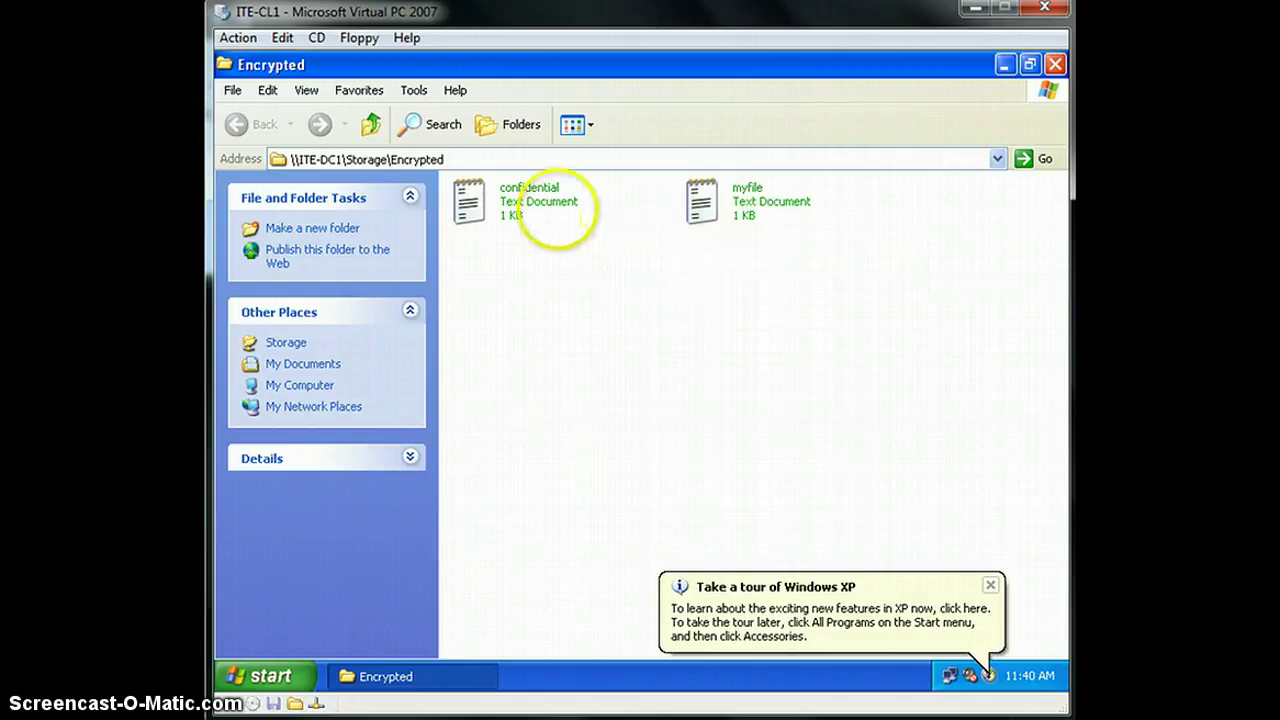
Try to open the confidential text document, close Notepad and restore the Encrypted folder window to its smaller size.
double_click(560, 205)
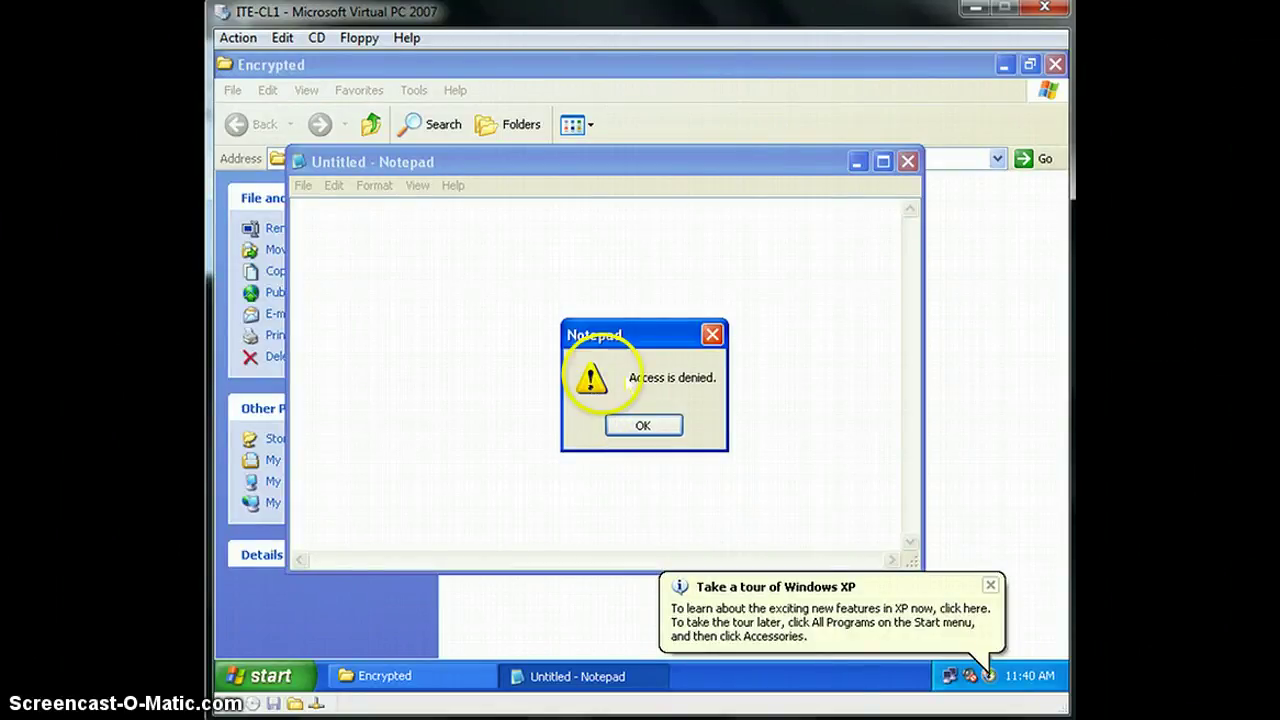
left_click(654, 422)
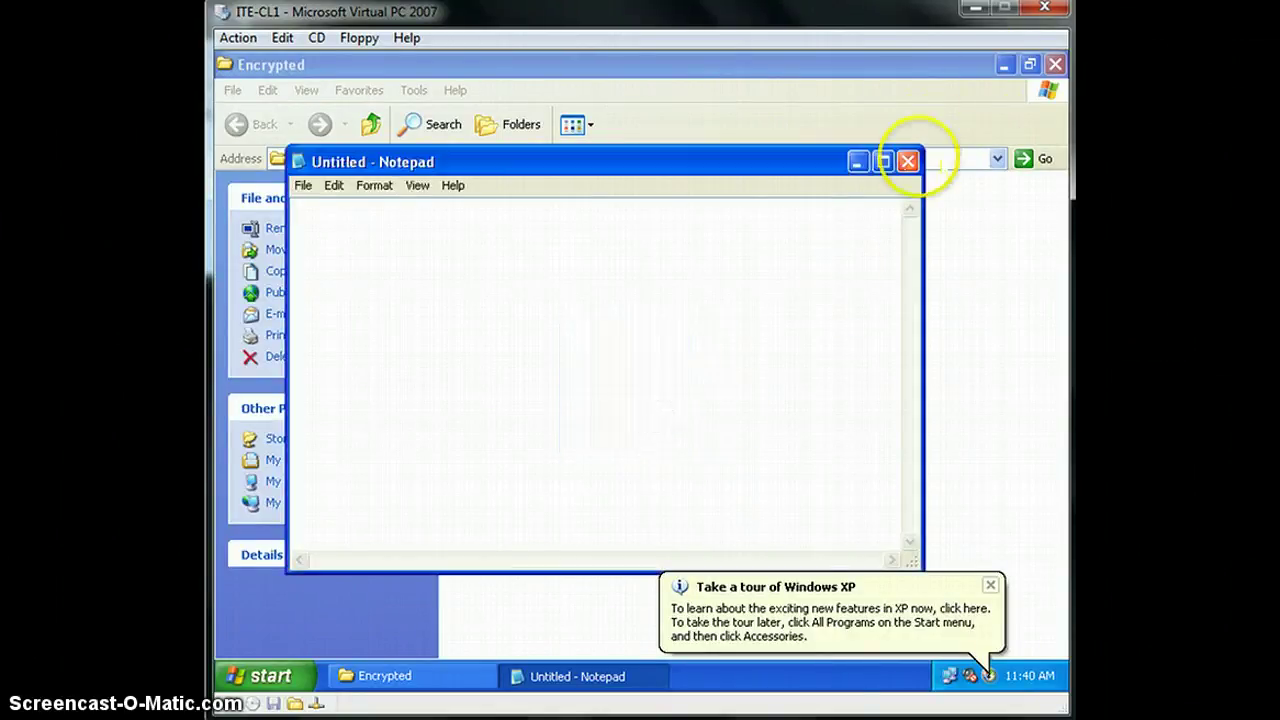
left_click(907, 161)
left_click(1030, 64)
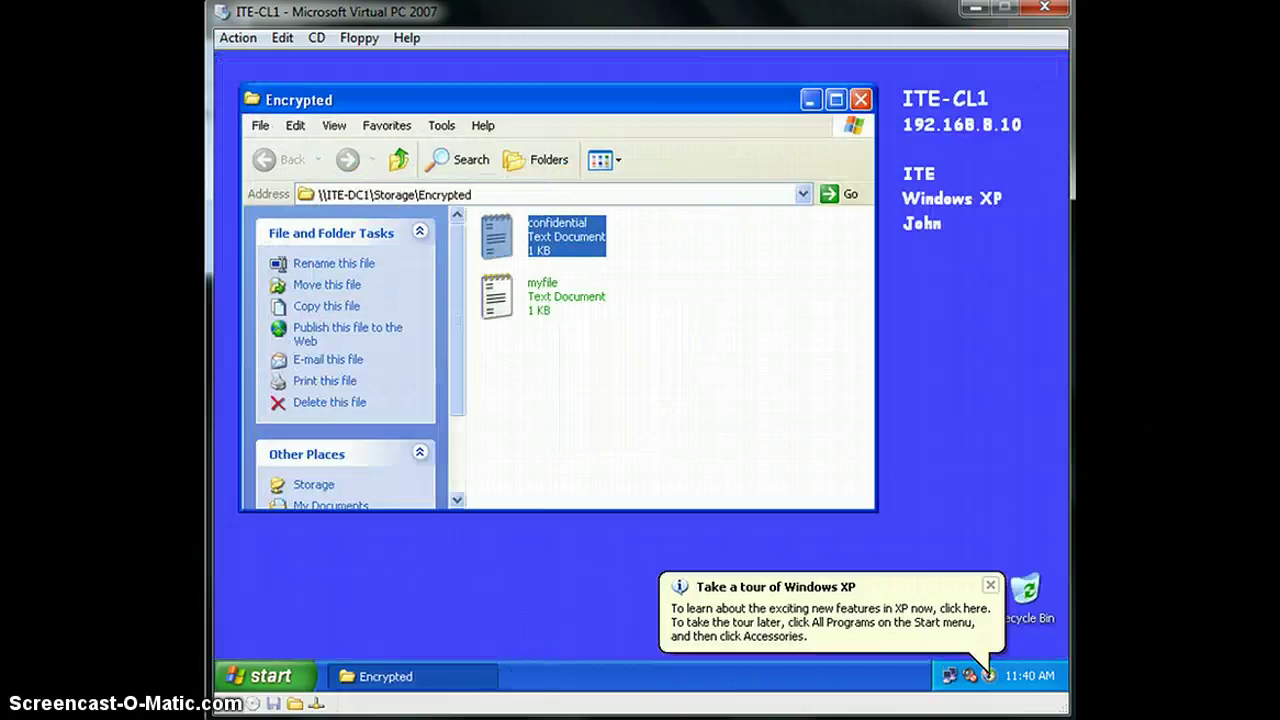